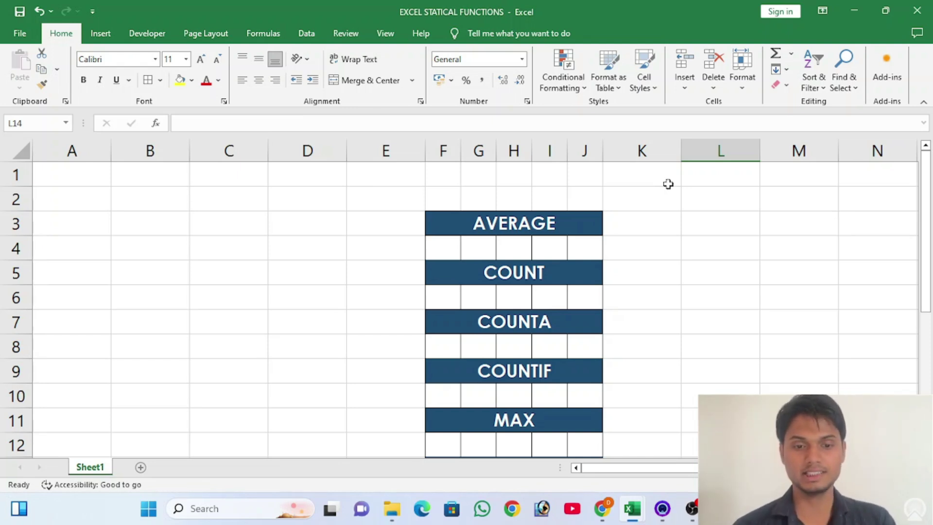
- Enter 52, 63, 85, 41 and 15 into F4:J4 of the AVERAGE row
click(479, 223)
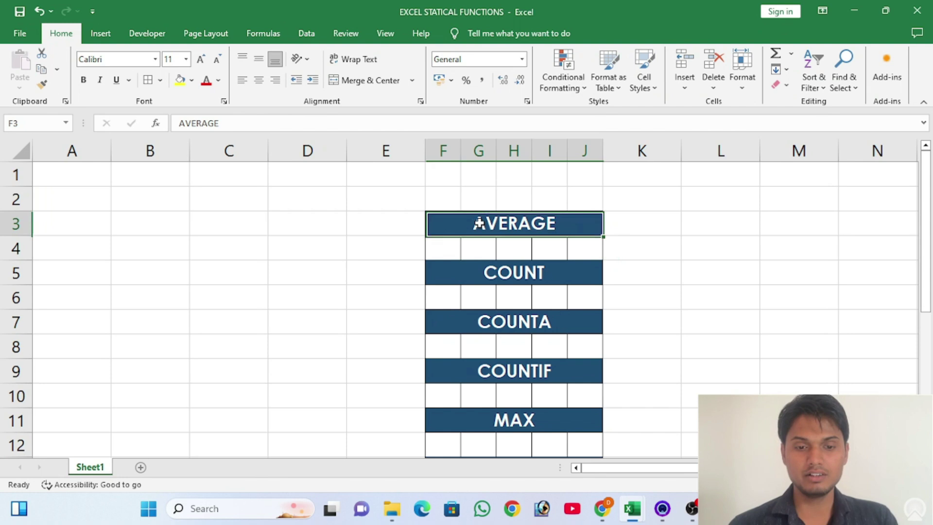
click(646, 223)
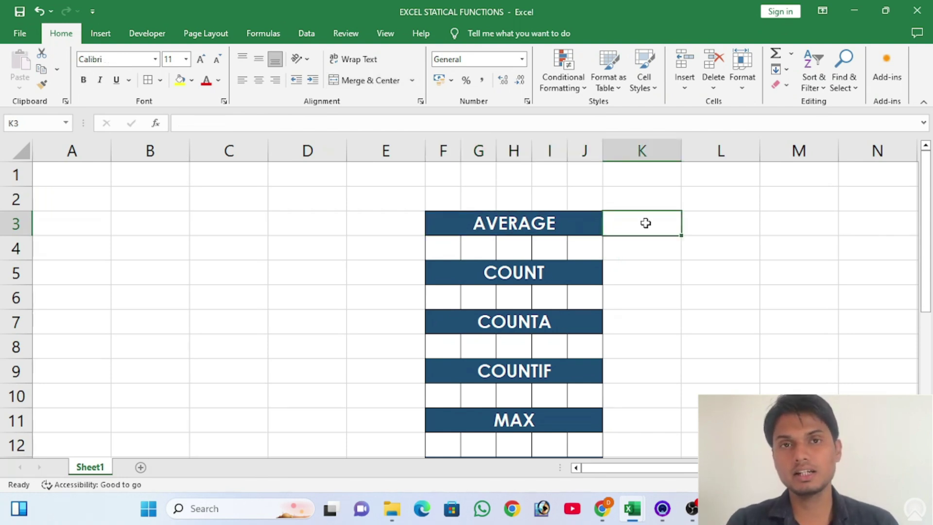
key(Down)
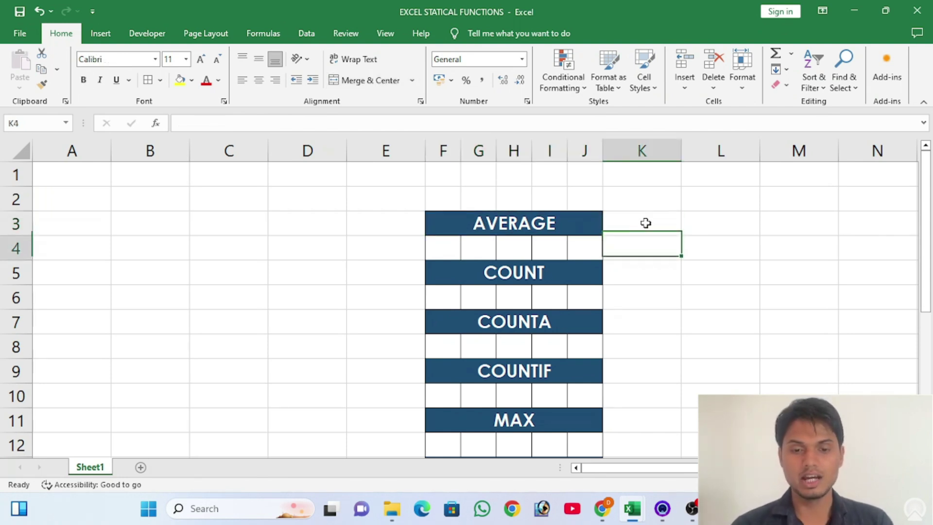
key(Left)
key(Left)
key(Left)
key(Left)
key(Left)
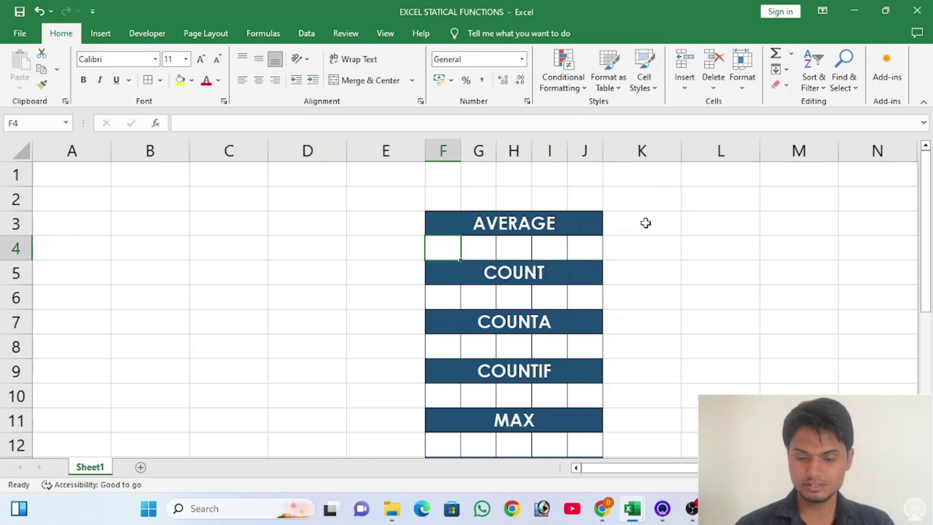
text(52)
key(Tab)
text(63)
key(Tab)
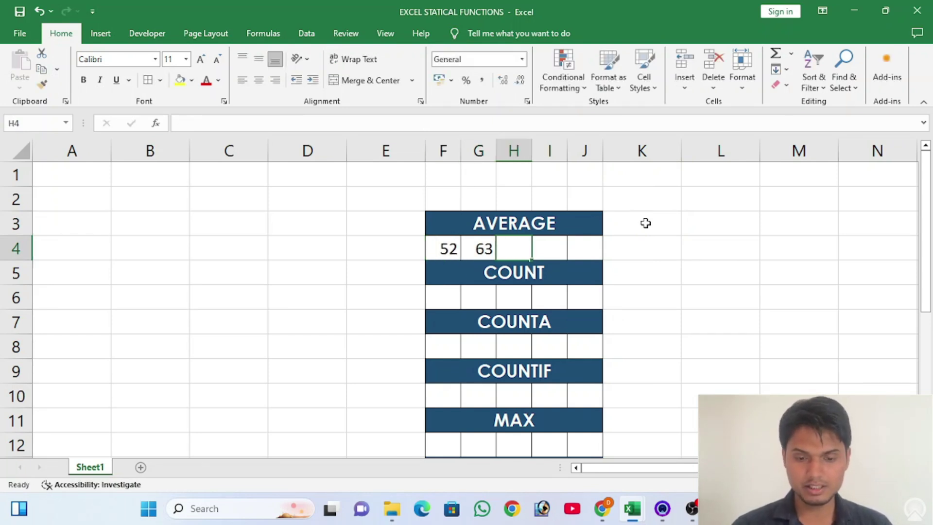
text(85)
key(Tab)
text(41)
key(Tab)
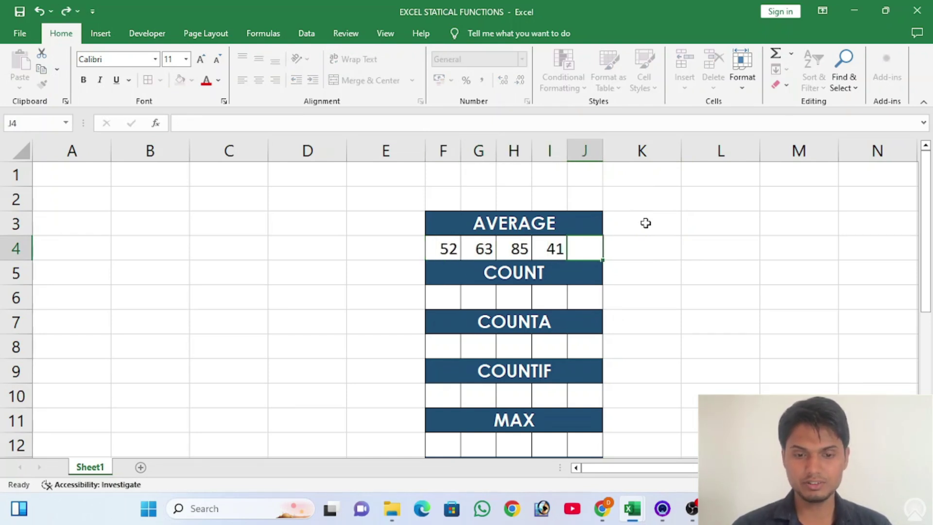
text(15)
key(Tab)
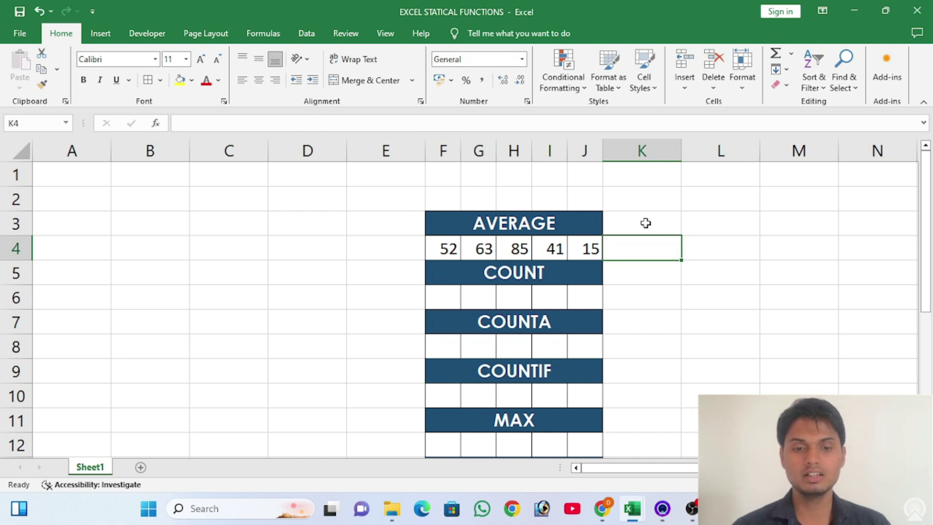
- Enter =AVERAGE(F4:J4) in L4, giving 51.2
key(Left)
key(Left)
key(Left)
key(Left)
key(Left)
key(shift+Right)
key(shift+Right)
key(shift+Right)
key(shift+Right)
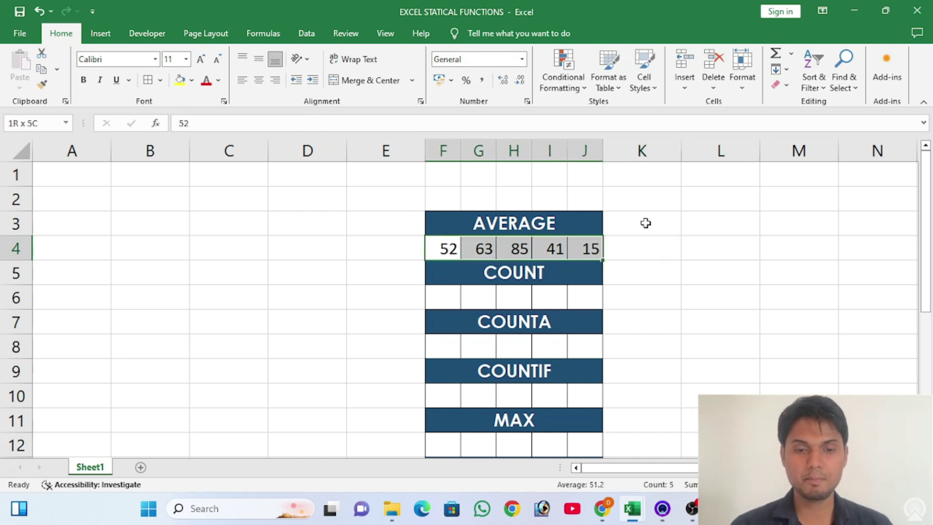
key(Right)
key(Right)
key(Right)
key(Right)
key(Right)
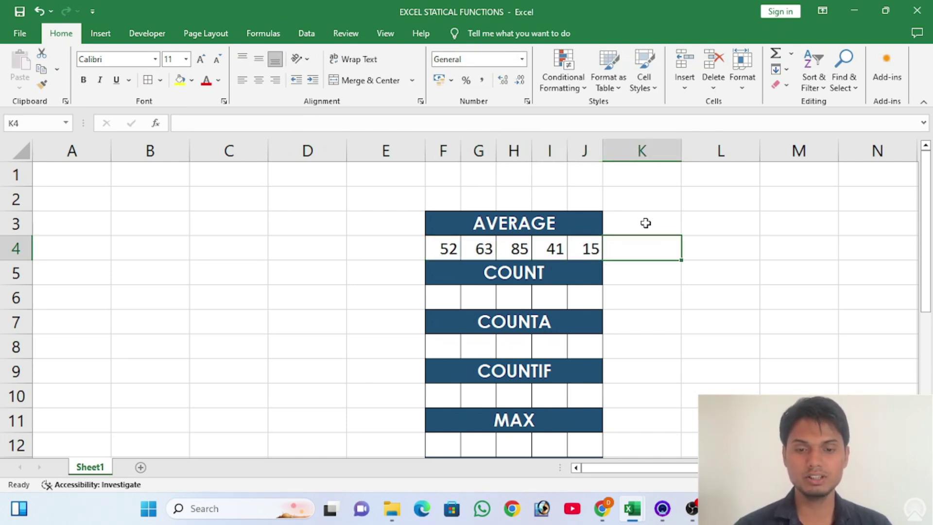
key(Right)
text(=a)
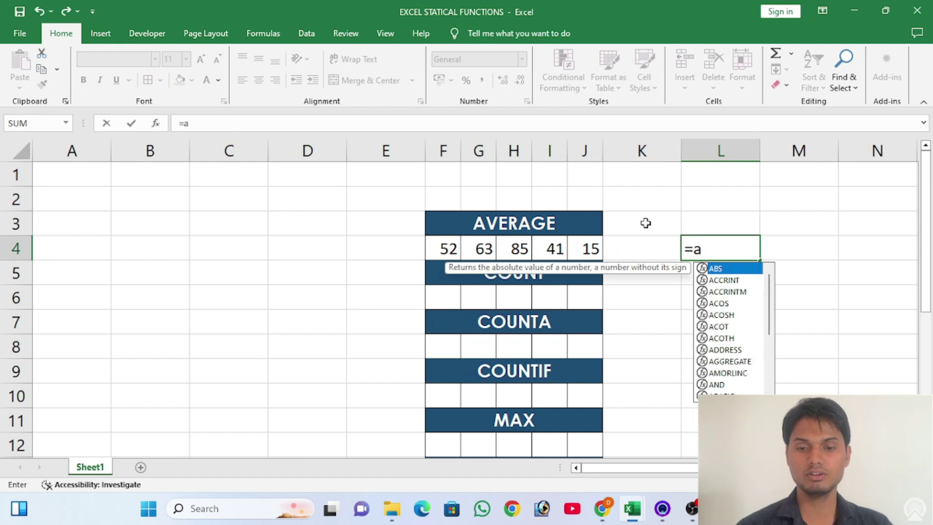
text(v)
key(BackSpace)
key(BackSpace)
text(AVER)
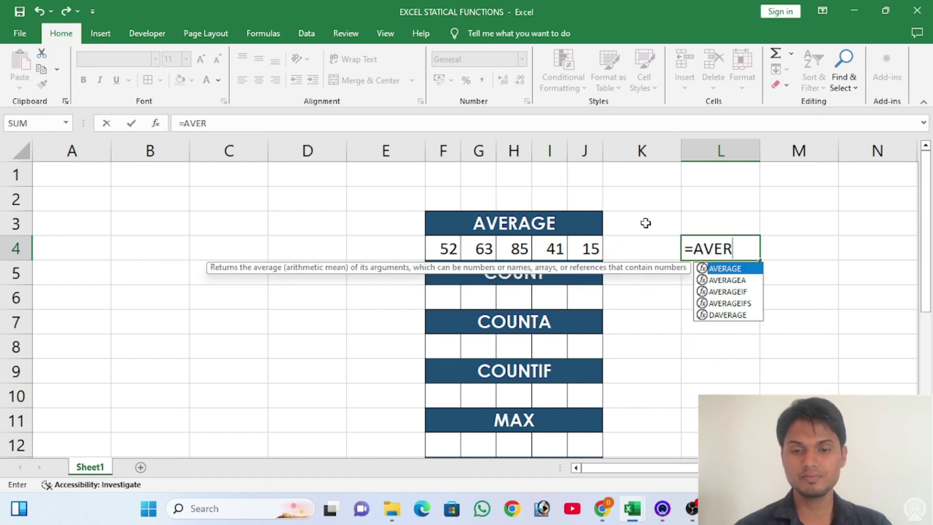
text(AGE()
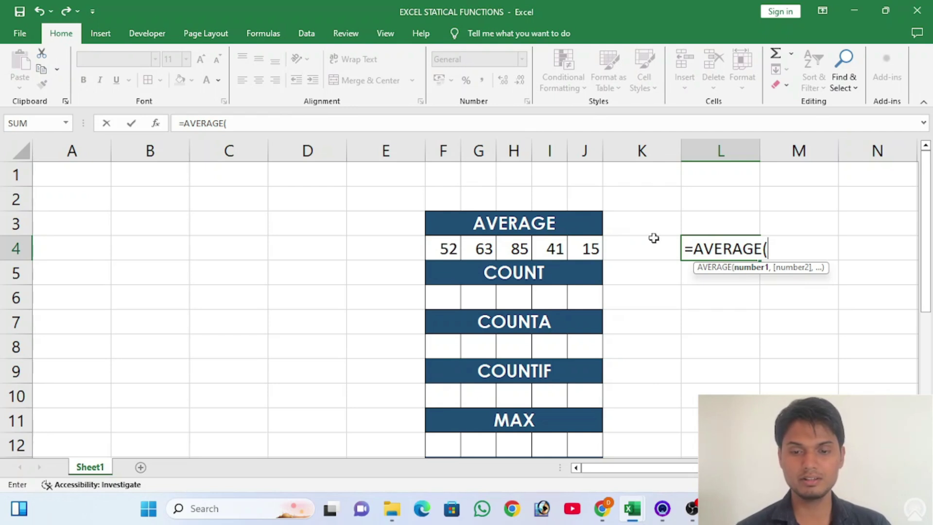
click(452, 249)
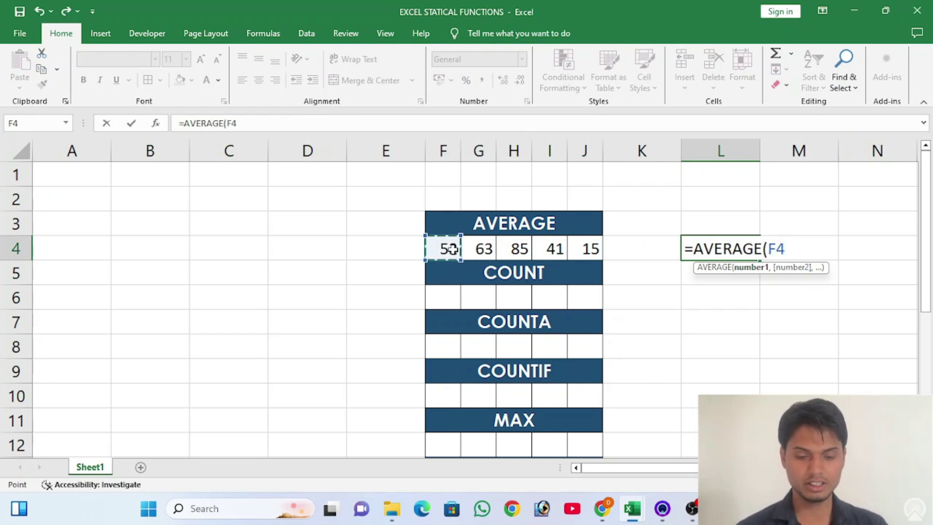
text(,)
key(Left)
key(Left)
key(Left)
key(Left)
key(Left)
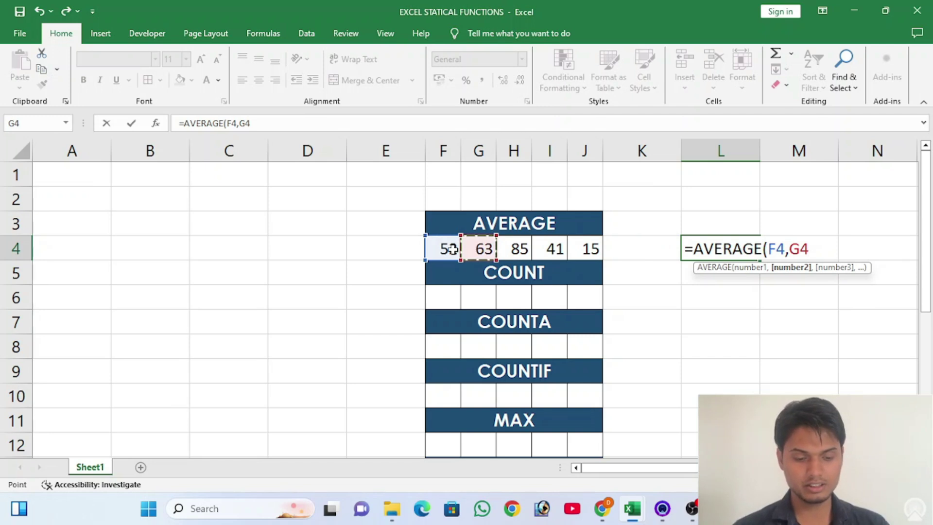
text(,)
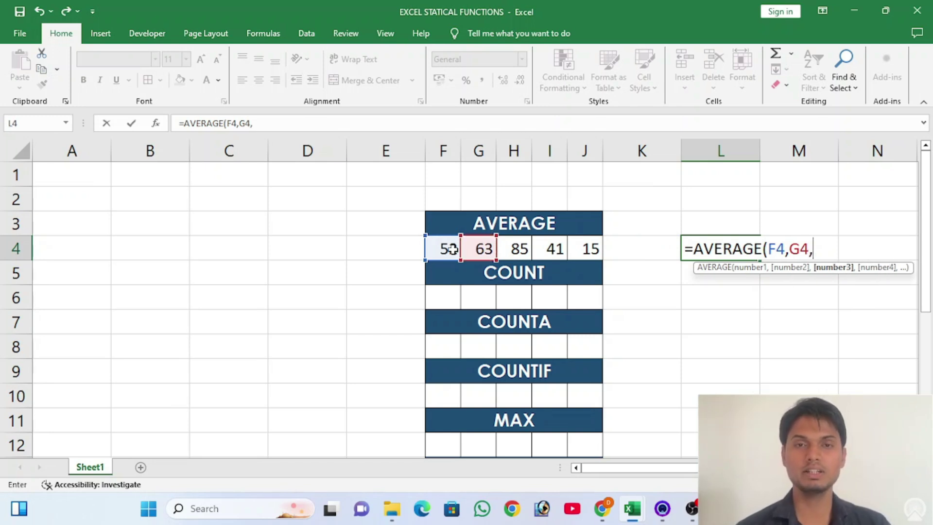
key(BackSpace)
key(BackSpace)
key(BackSpace)
key(BackSpace)
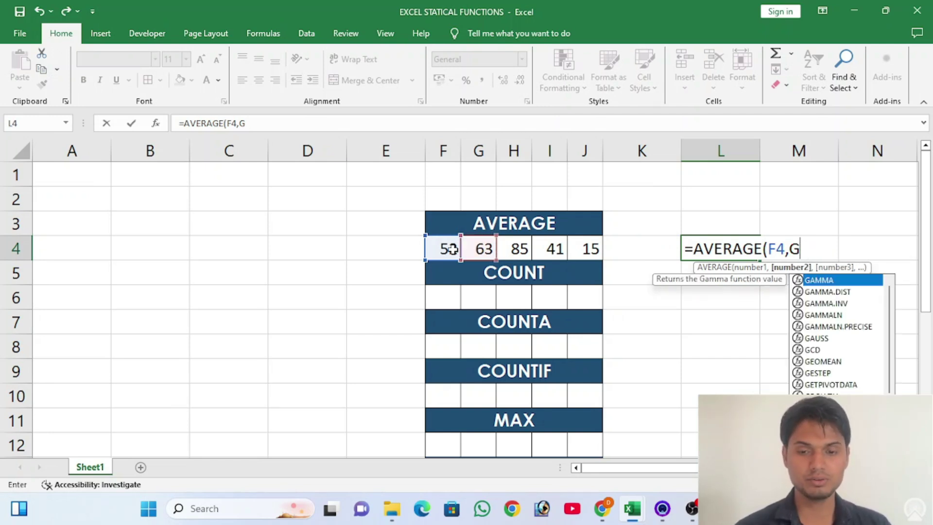
key(BackSpace)
key(BackSpace)
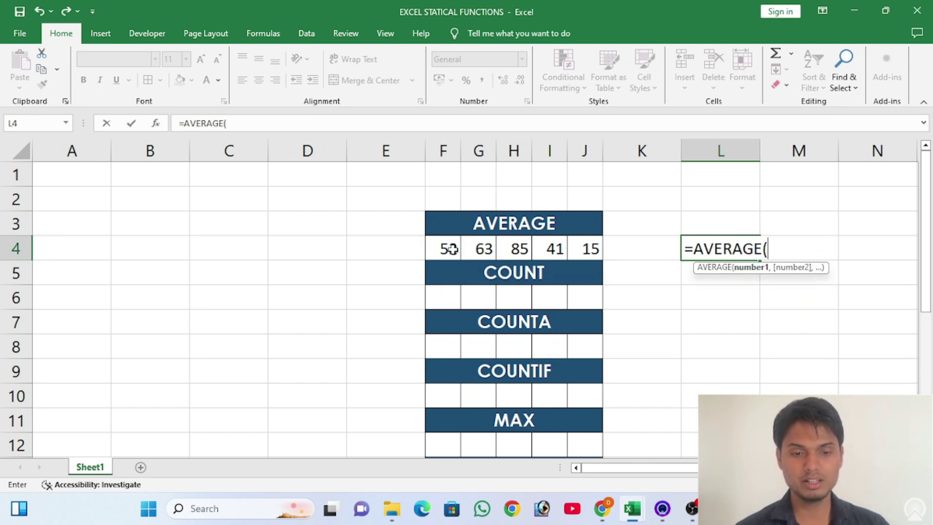
drag(452, 249, 586, 248)
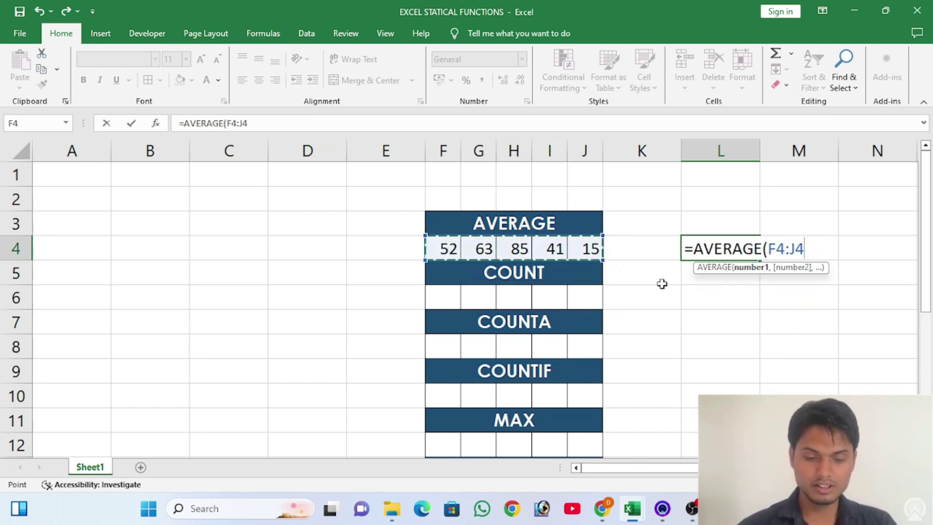
text())
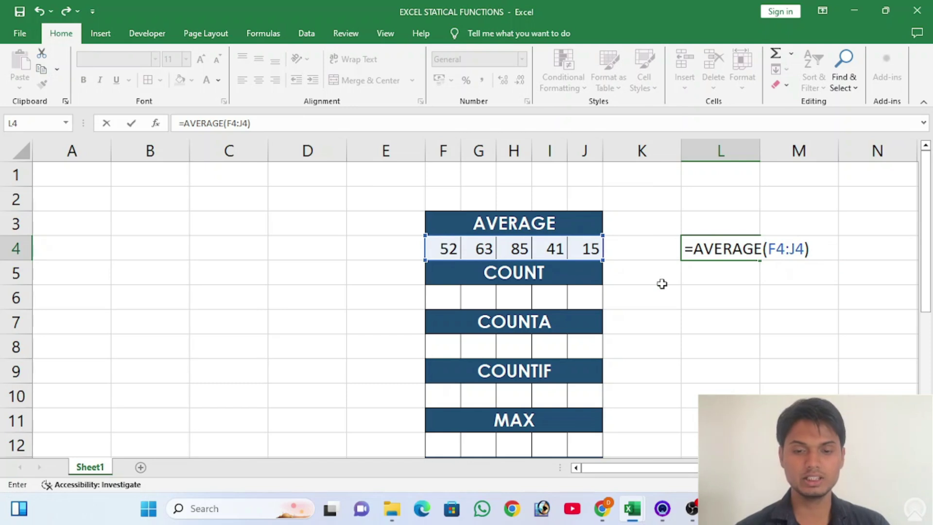
key(Return)
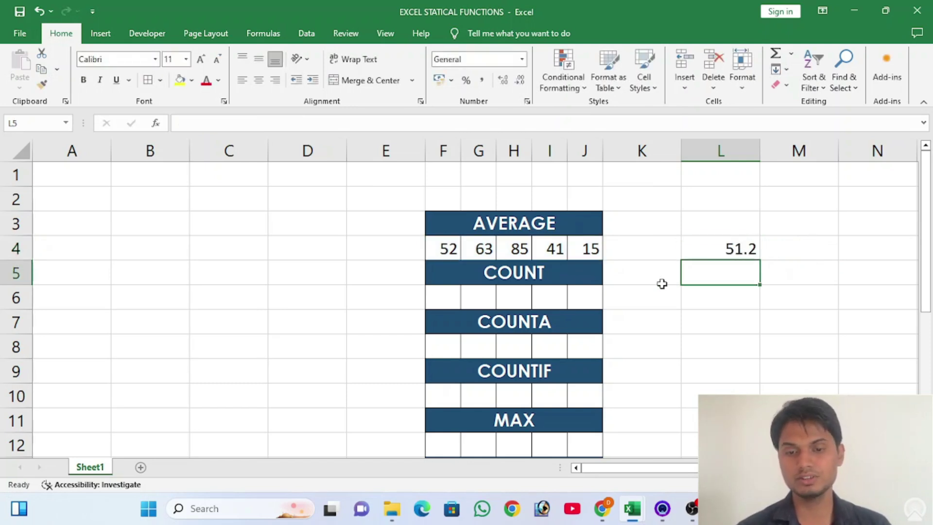
- Select the AVERAGE row values to verify the 51.2 result
click(434, 247)
drag(512, 243, 577, 248)
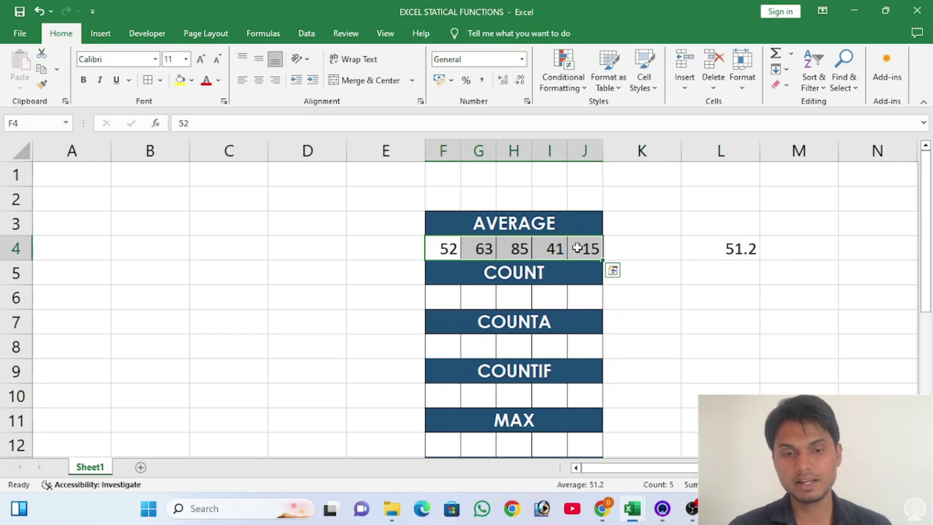
click(479, 249)
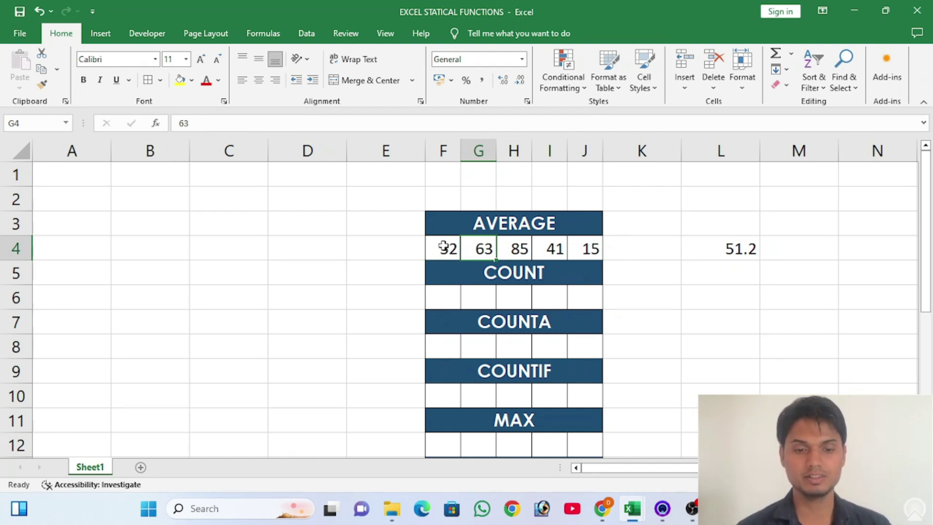
click(459, 276)
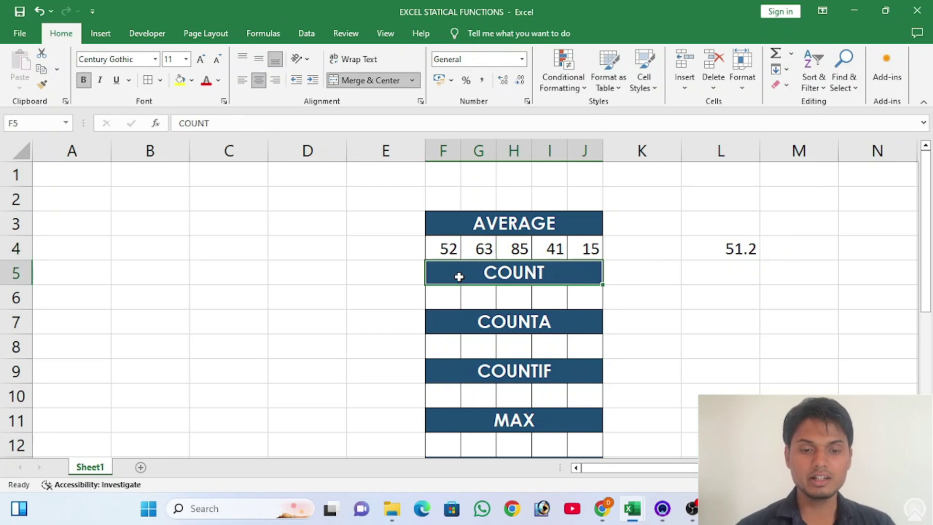
- Enter 58, 45, 15, 74 and 65 into F6:J6 of the COUNT row
click(441, 302)
text(58)
key(Tab)
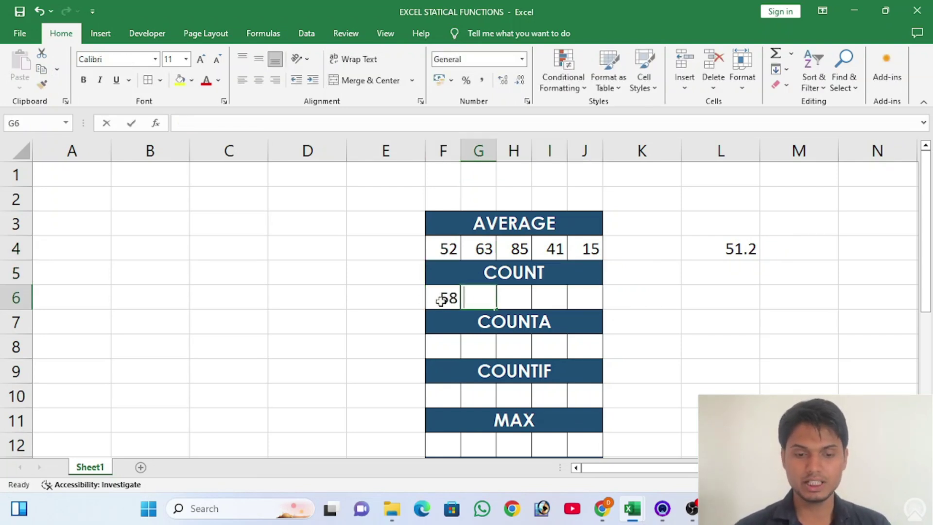
text(45)
key(Tab)
text(15)
key(Tab)
text(74)
key(Tab)
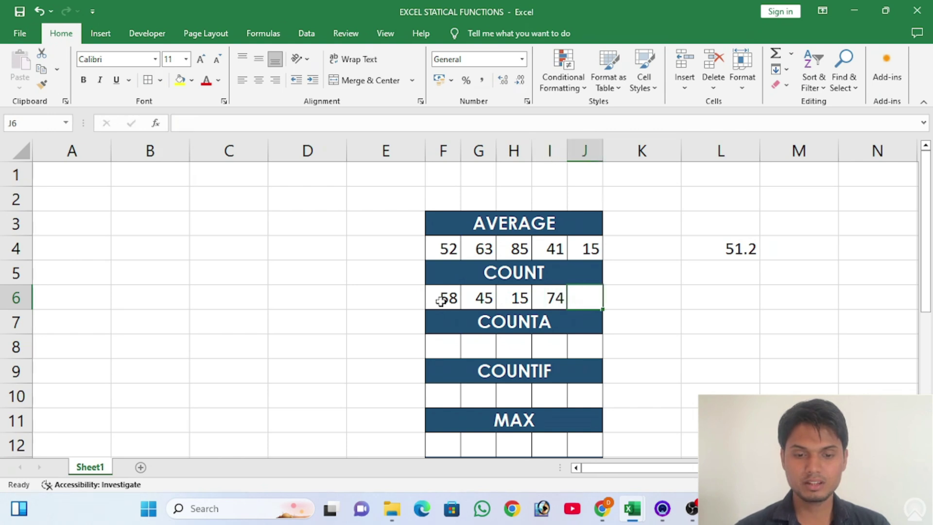
text(65)
key(Tab)
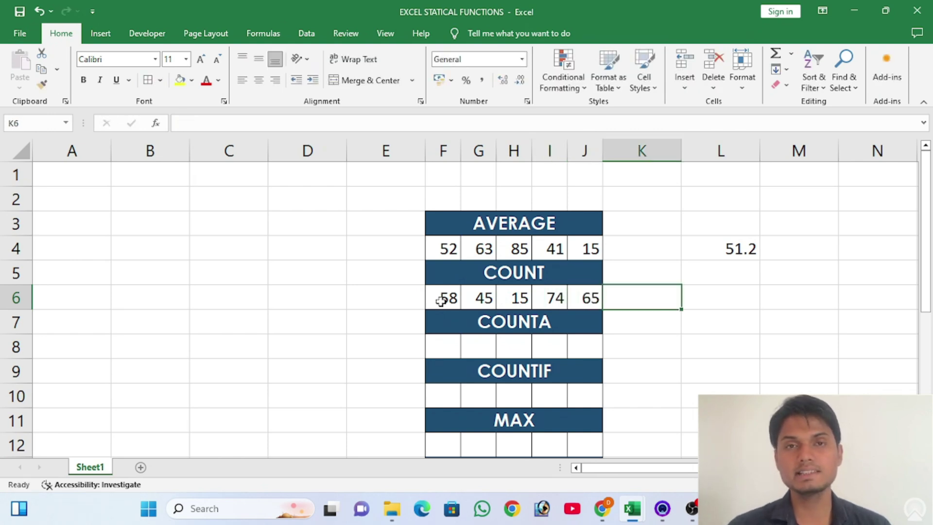
- Enter =COUNT(F6:J6) in L6, returning 5
key(Tab)
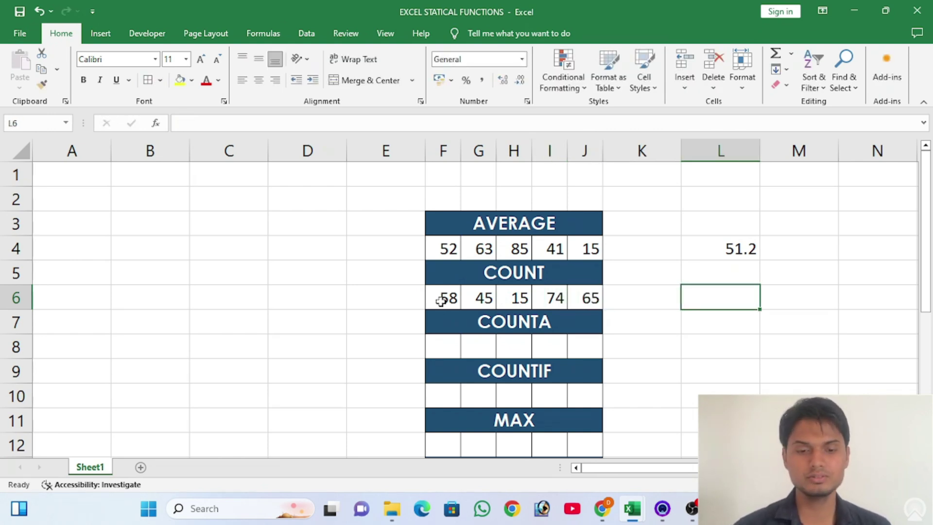
text(=)
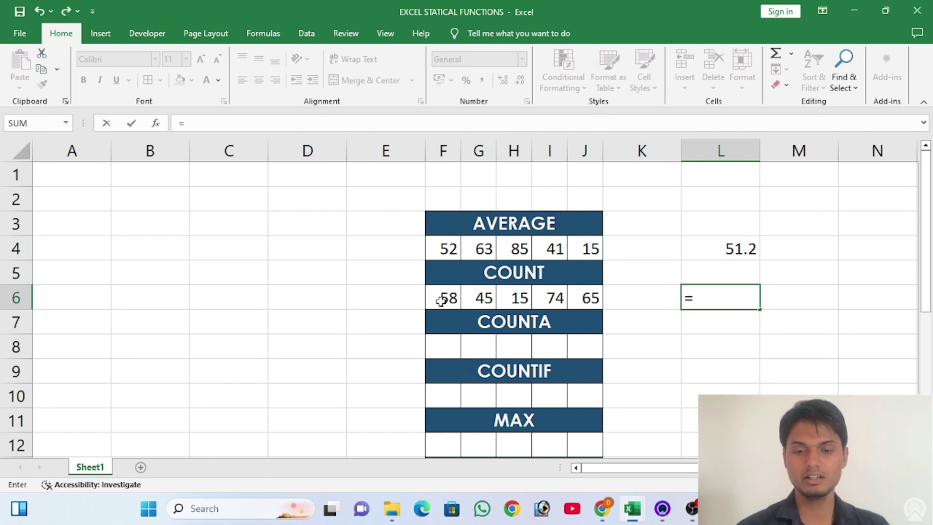
text(COUNT)
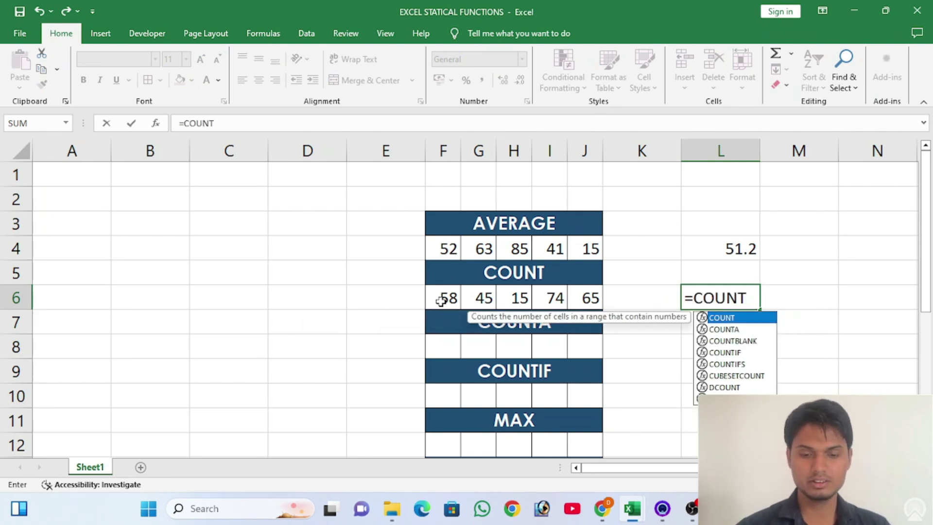
text(()
key(Left)
key(Left)
key(Left)
key(Left)
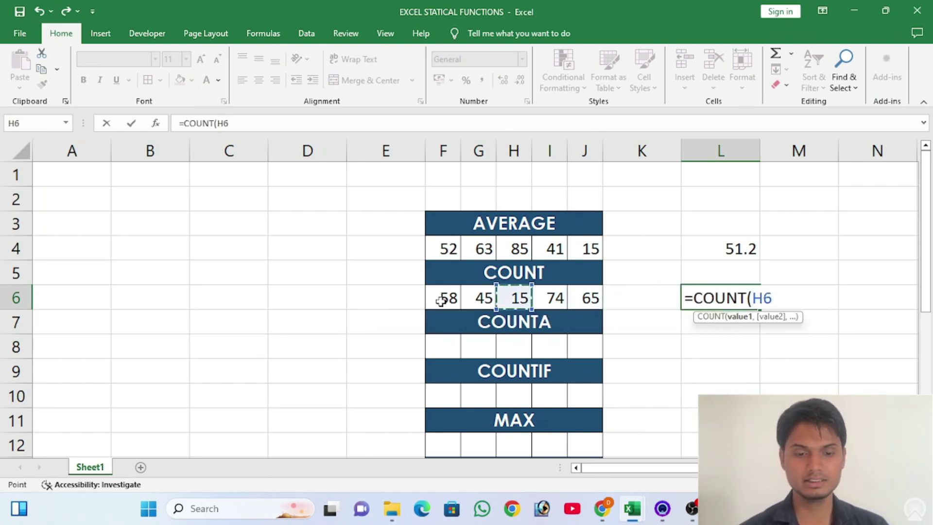
key(Left)
key(Left)
key(shift+Right)
key(shift+Right)
key(shift+Right)
key(shift+Right)
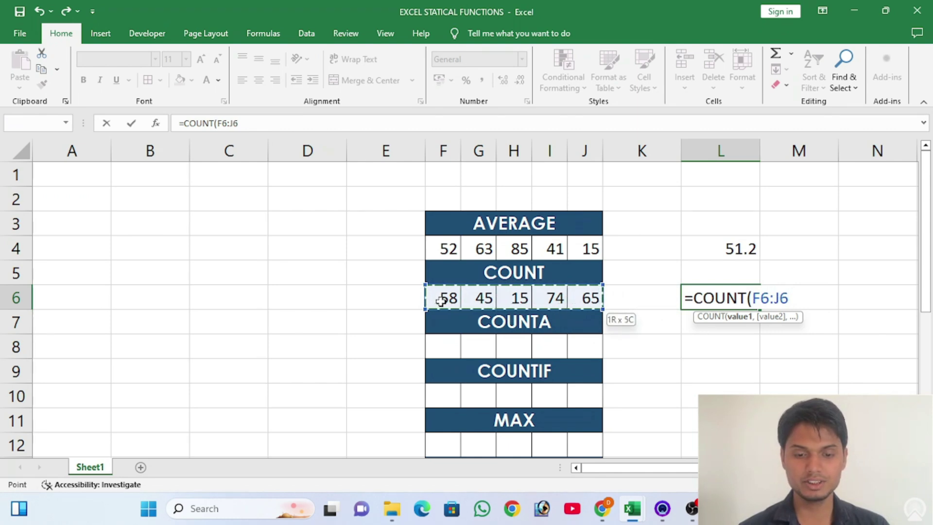
text())
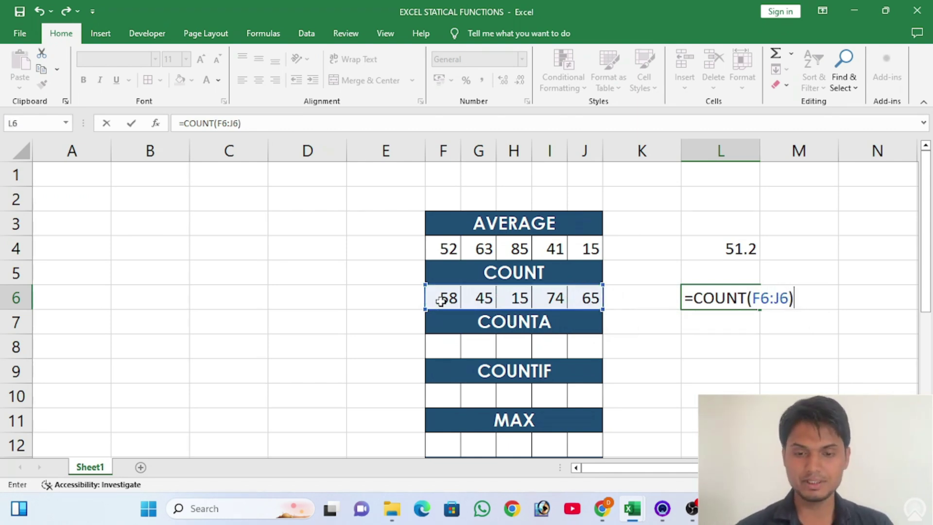
key(Return)
key(Up)
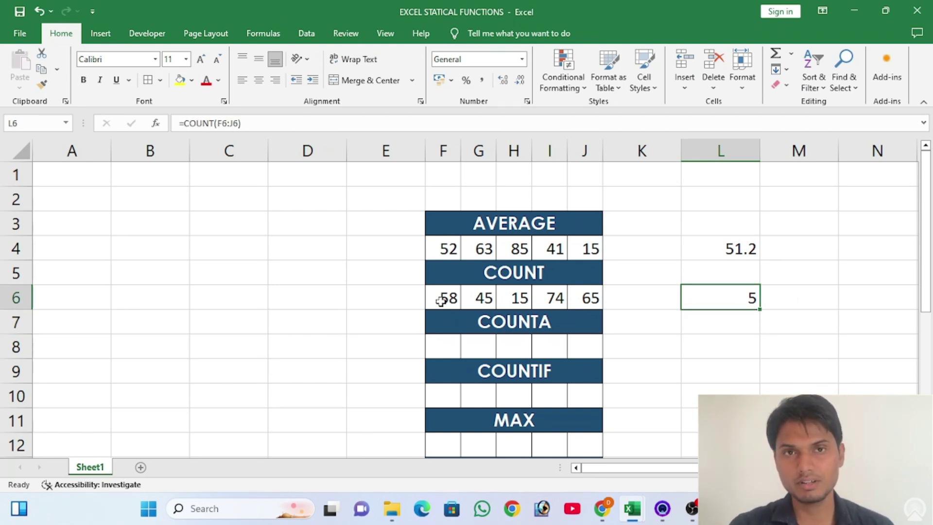
key(Down)
key(Down)
key(Left)
key(Left)
key(Left)
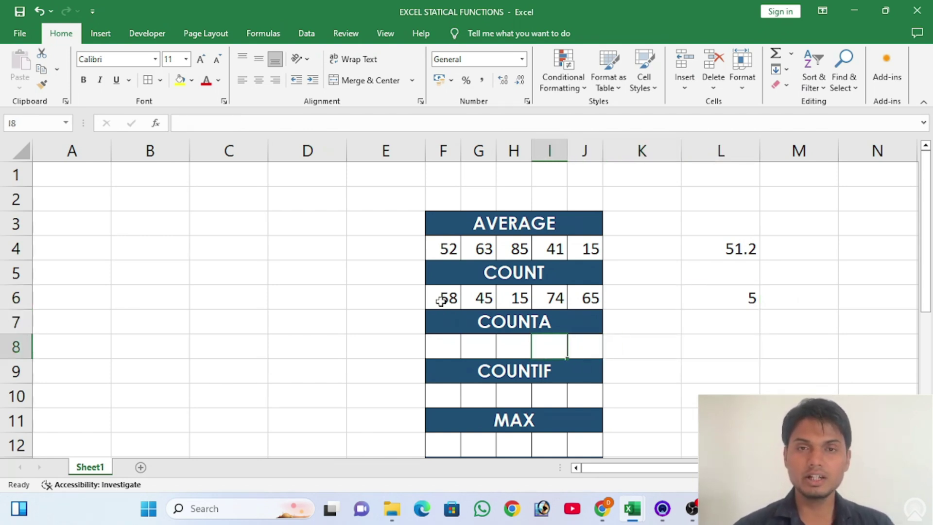
- Enter 5, J, G, 6 and 9 into F8:J8 of the COUNTA row
key(Left)
key(Left)
key(Left)
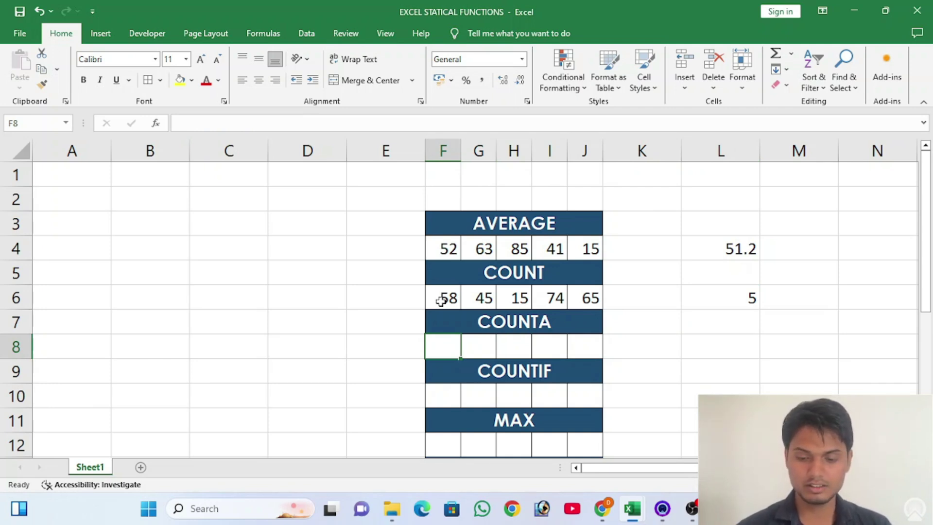
text(5)
key(Tab)
text(J)
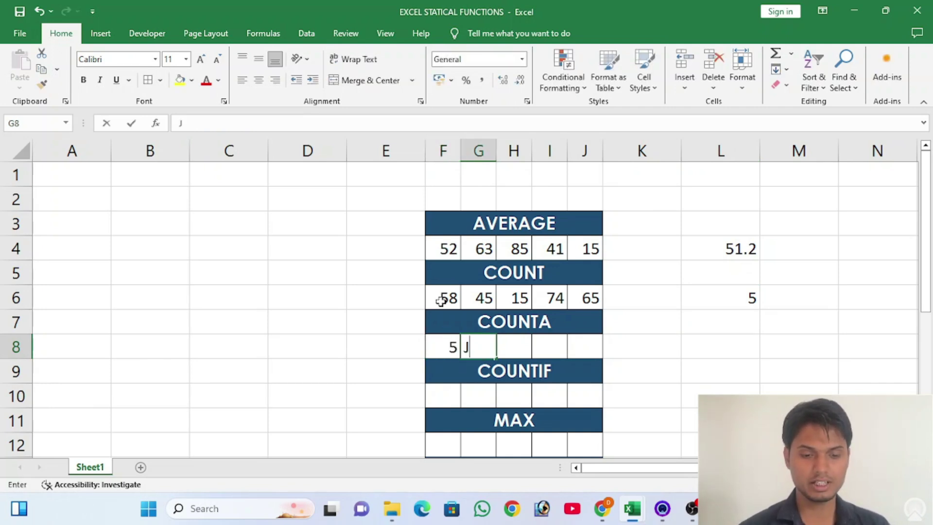
key(Tab)
text(G)
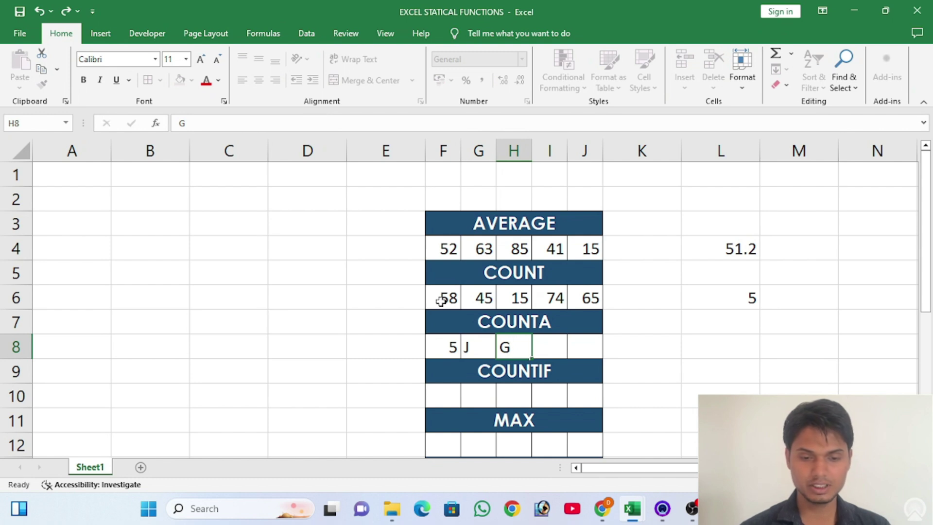
key(Tab)
text(6)
key(Tab)
text(9)
key(Tab)
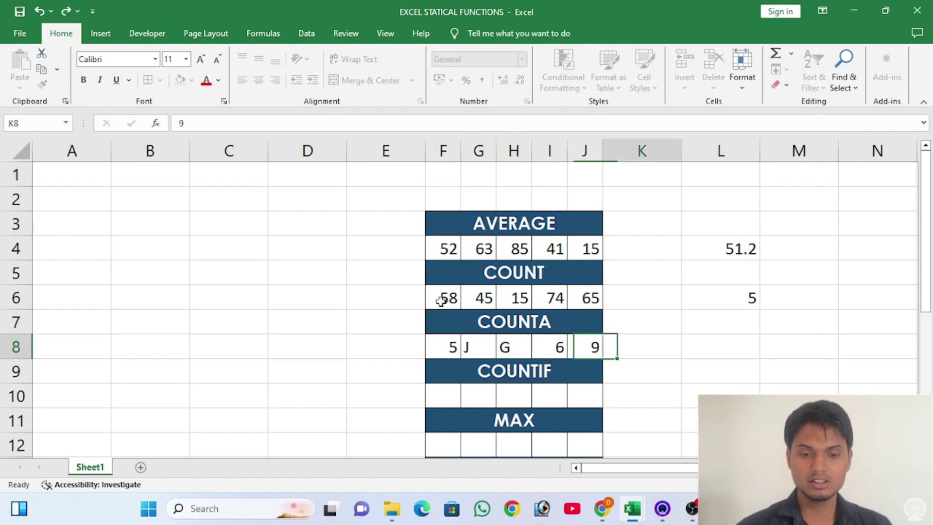
key(Tab)
- Enter =COUNTA(F8:J8) in L8, returning 5
key(Up)
key(Up)
key(Up)
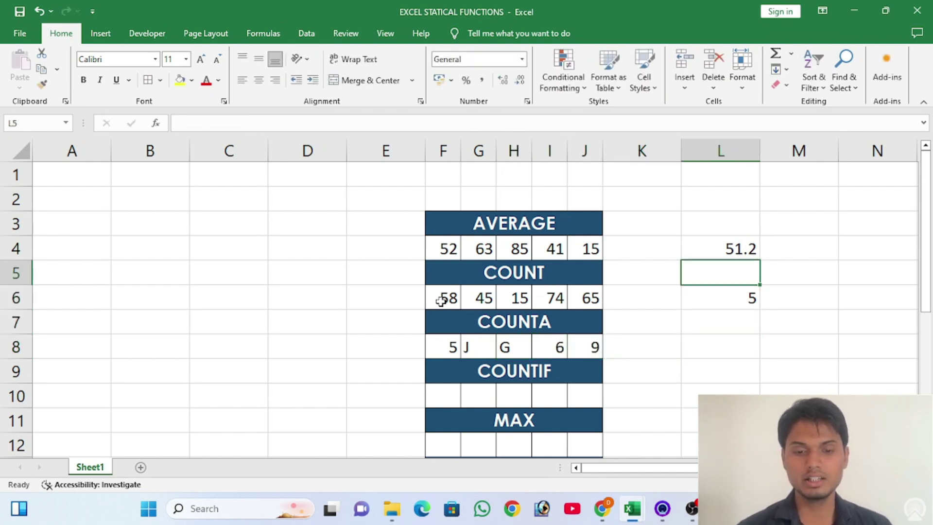
key(Left)
key(Left)
key(Left)
key(Down)
key(Right)
key(Right)
key(Right)
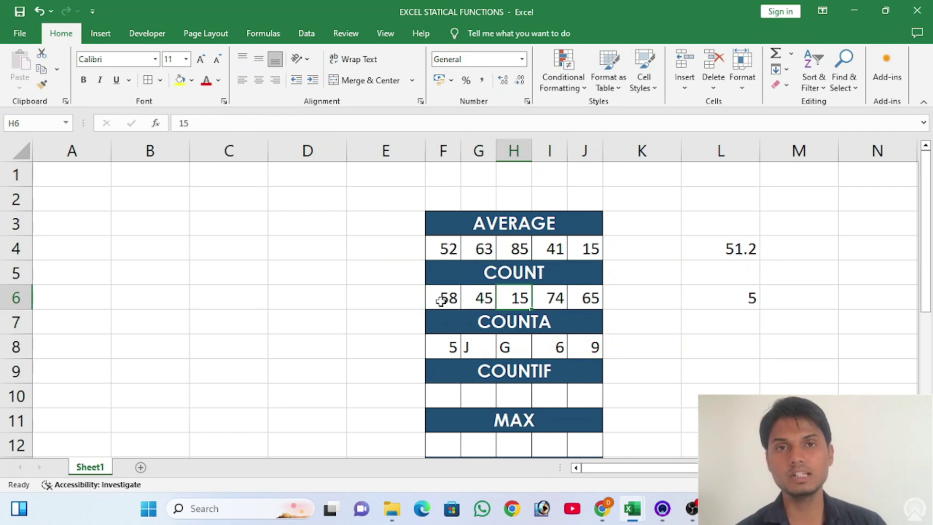
key(Down)
key(Down)
key(Right)
key(Right)
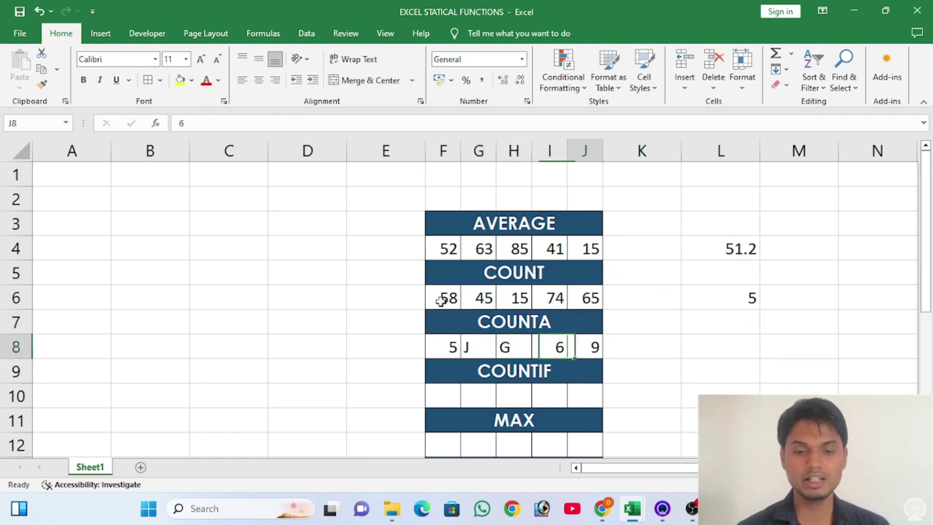
key(Right)
key(Right)
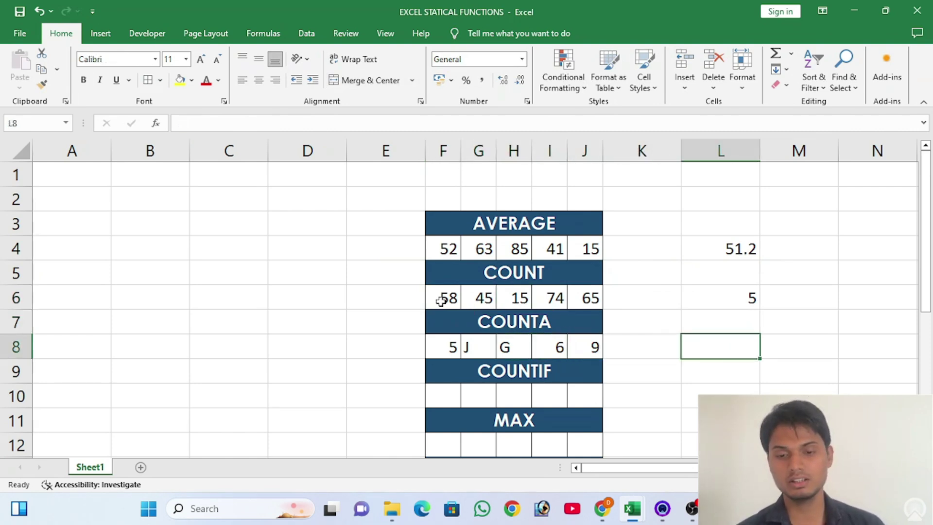
text(=COU)
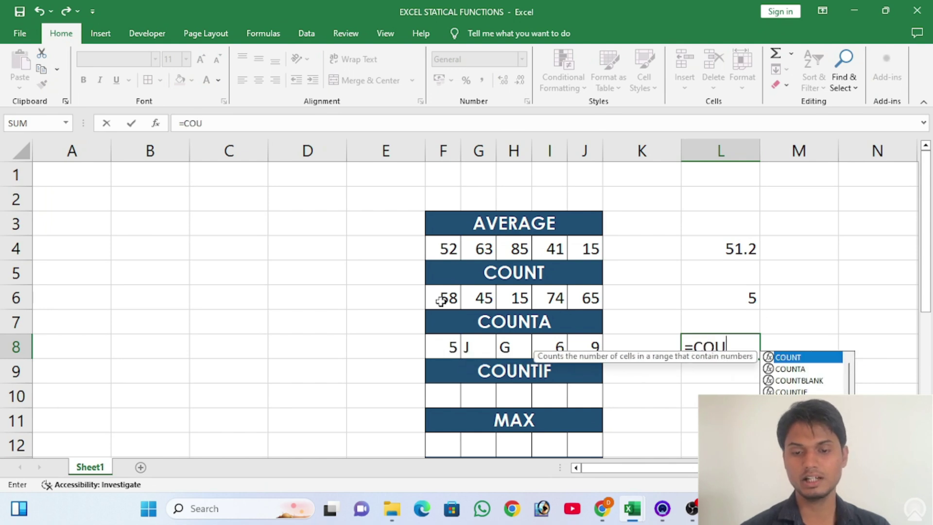
text(NTA)
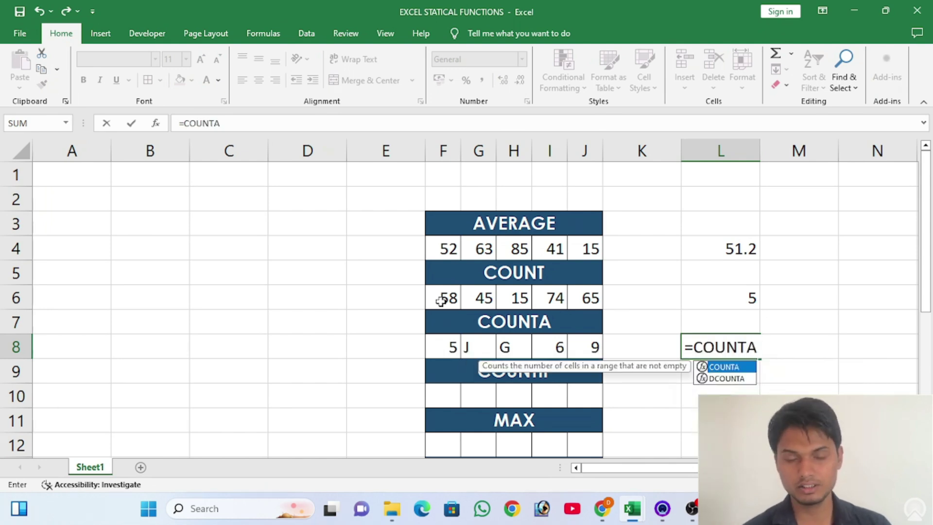
text(()
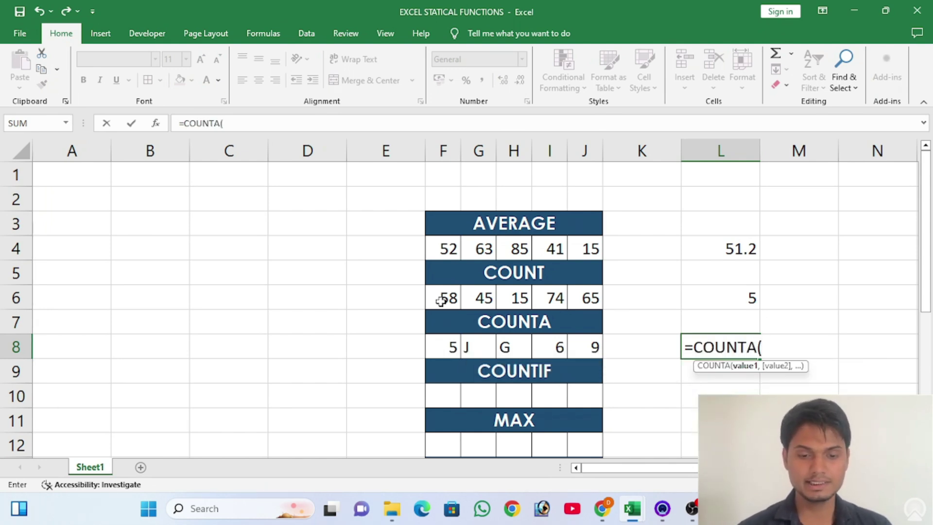
key(Left)
key(Left)
key(Left)
key(Left)
key(Left)
key(Left)
key(Left)
key(Right)
key(shift+Right)
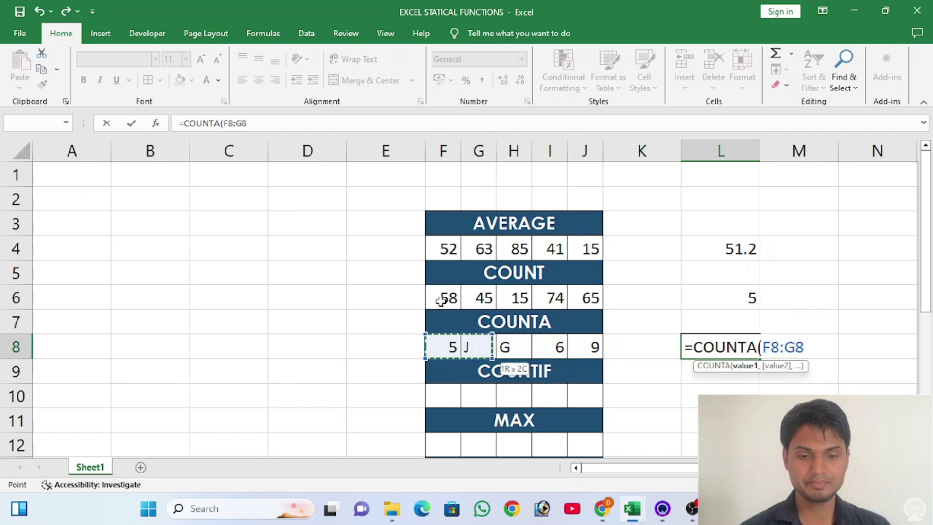
key(shift+Right)
key(shift+Right)
key(shift+Right)
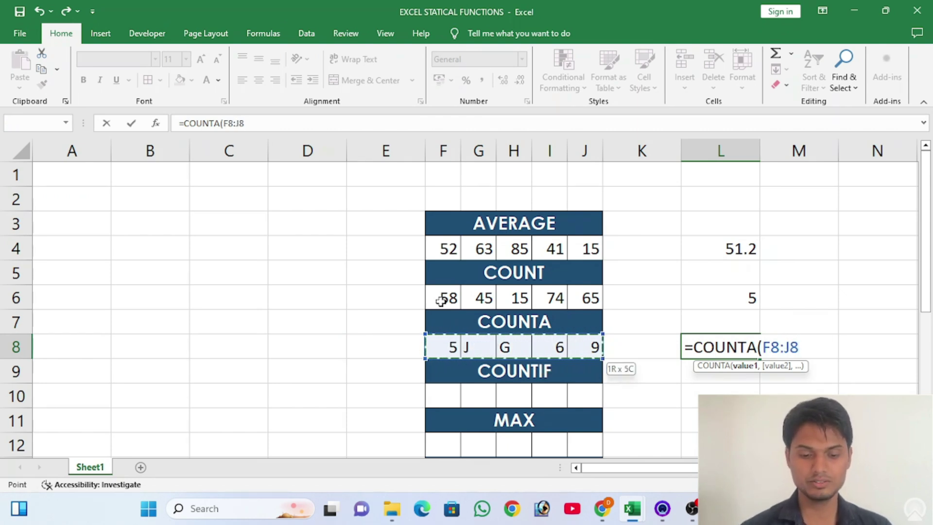
text())
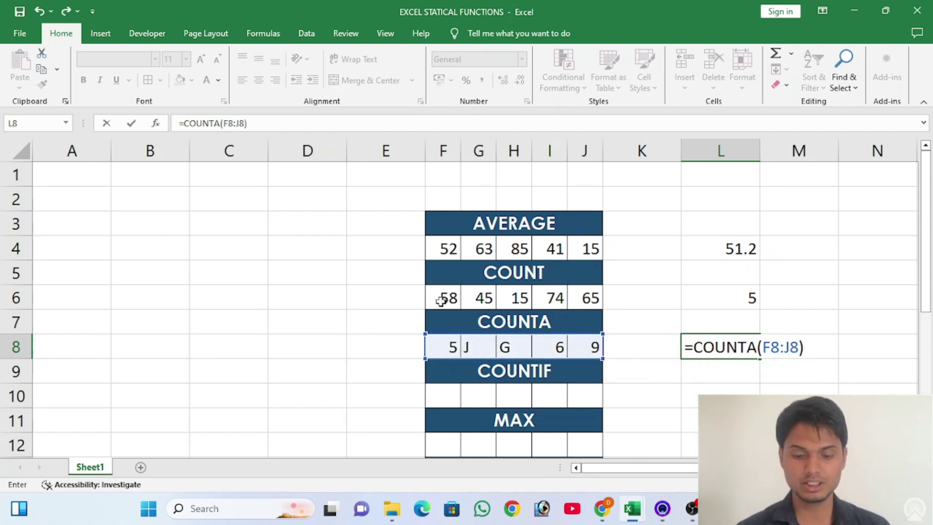
key(Return)
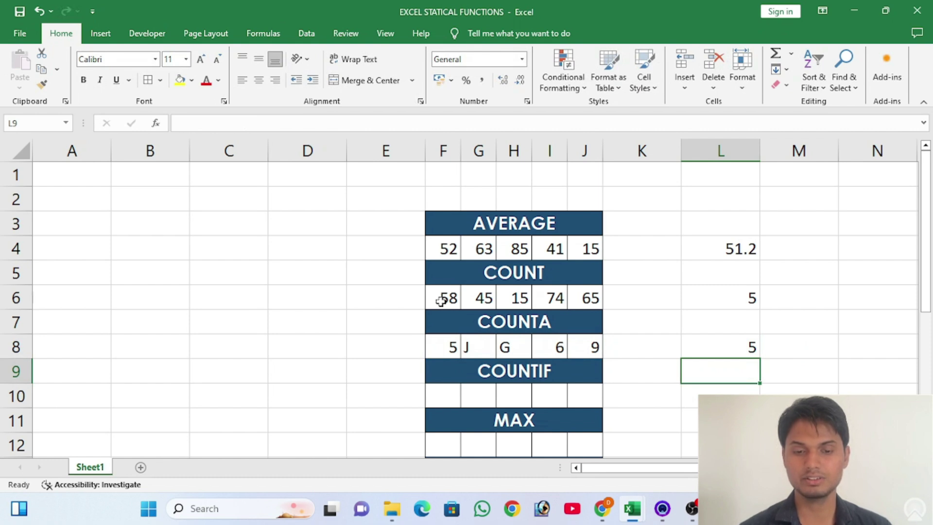
key(Up)
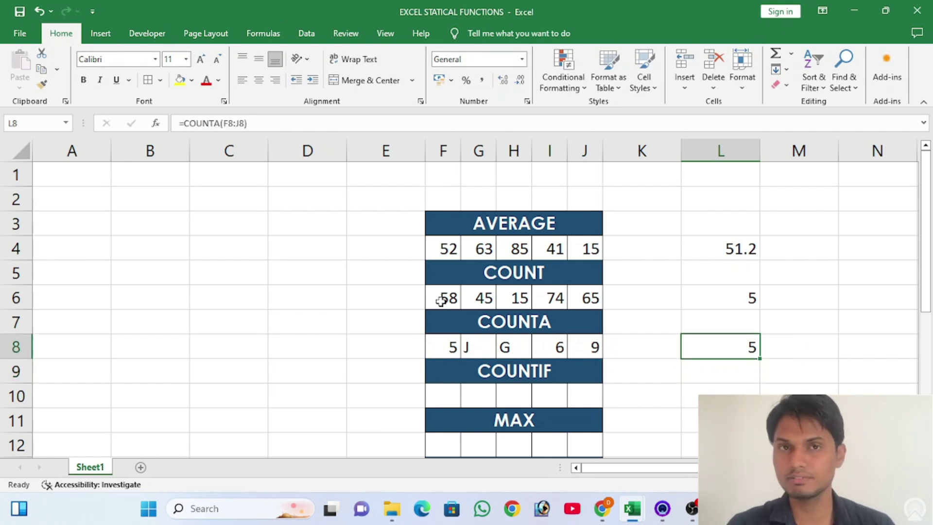
key(Right)
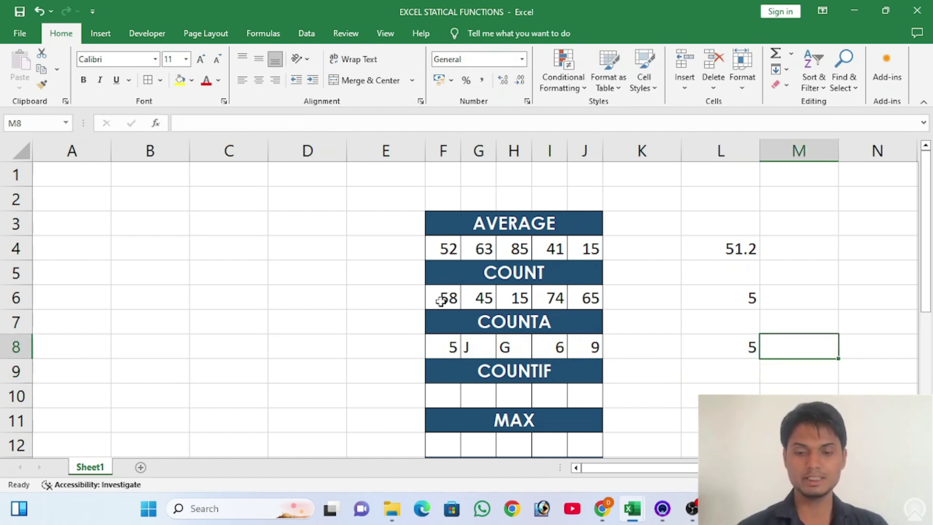
- Enter =COUNT(F8:J8) in M8, showing only 3 numeric entries in the COUNTA row
text(=COUNT()
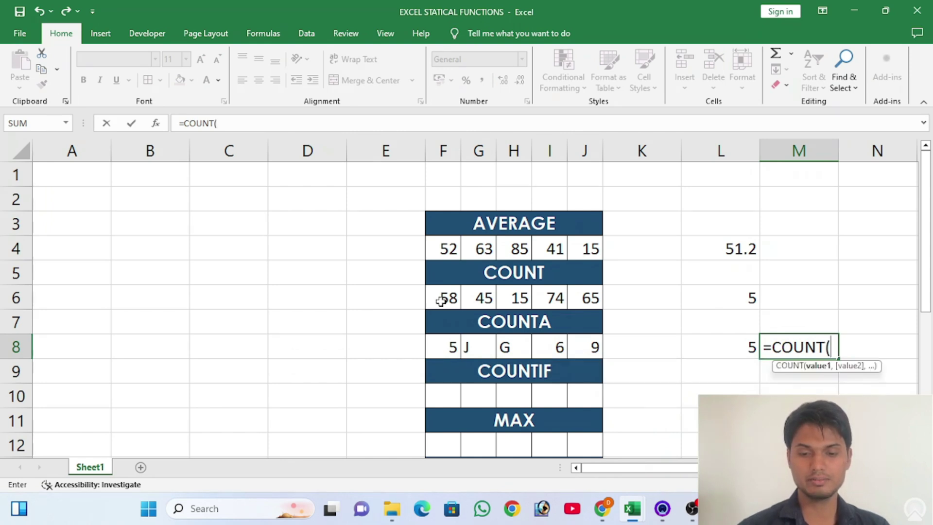
key(Left)
key(Left)
key(Left)
key(Left)
key(Left)
key(Left)
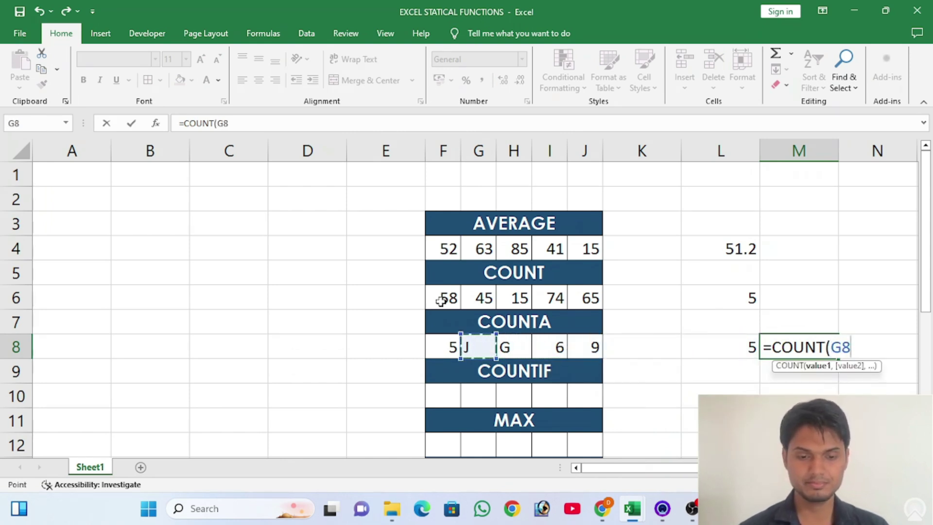
key(Left)
key(shift+Right)
key(shift+Right)
key(shift+Right)
key(shift+Right)
text())
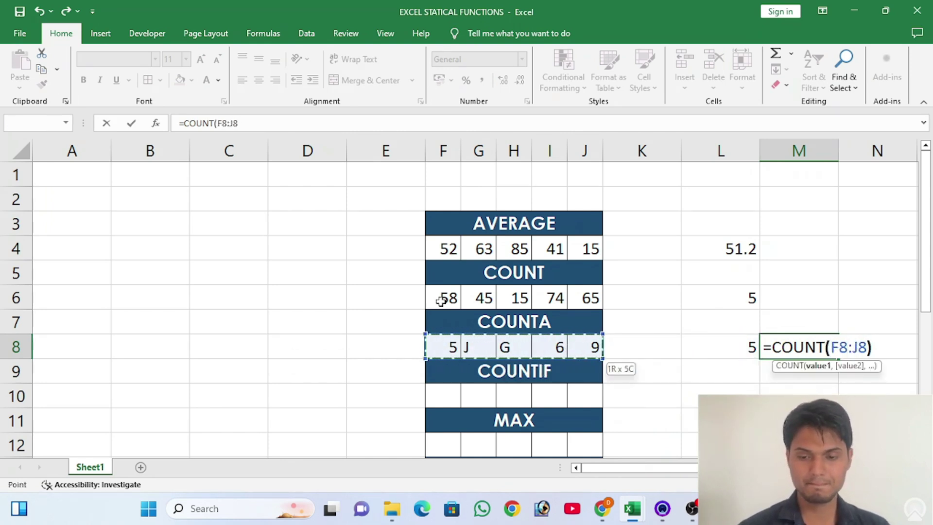
key(Return)
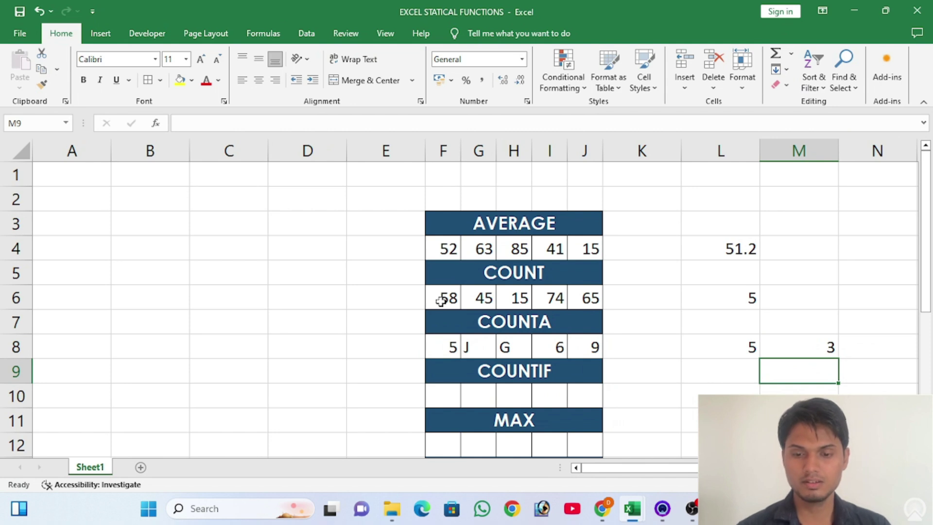
key(Up)
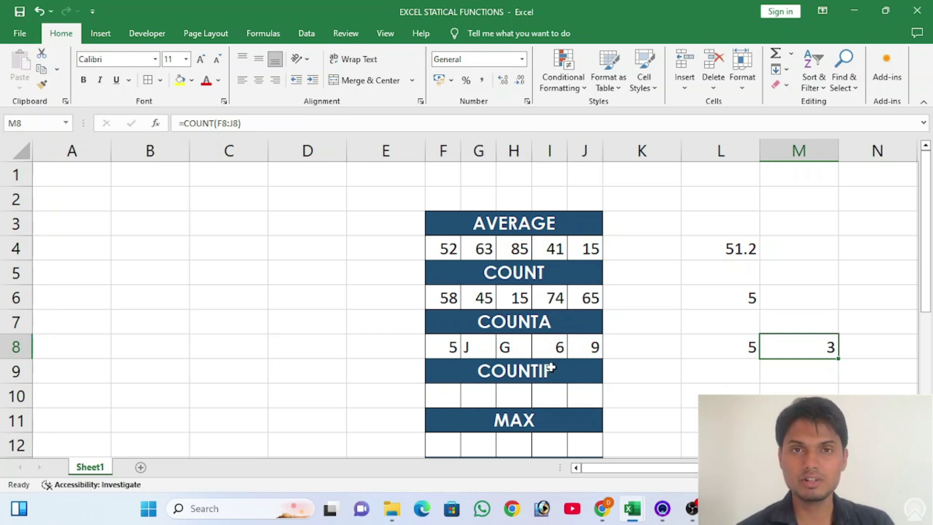
click(450, 393)
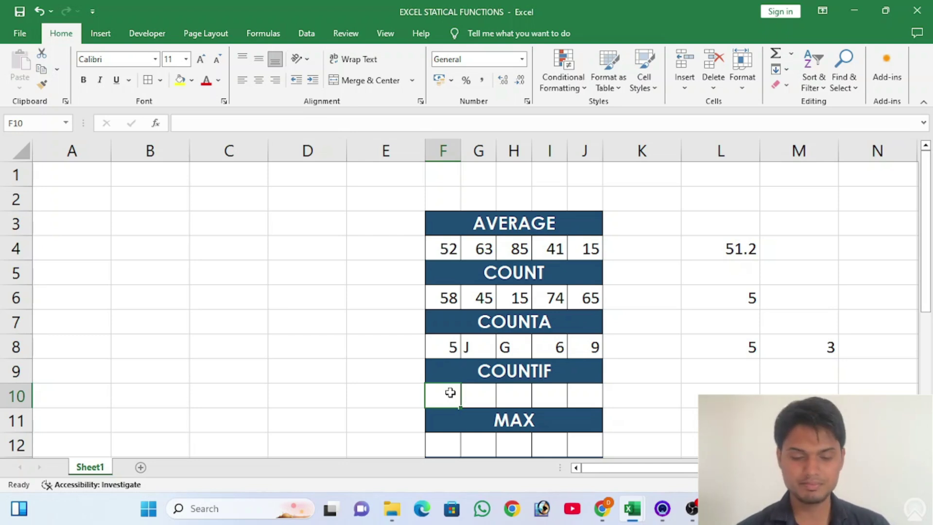
- Enter 90, 23, 52, 46 and 100 into F10:J10 of the COUNTIF row
text(90)
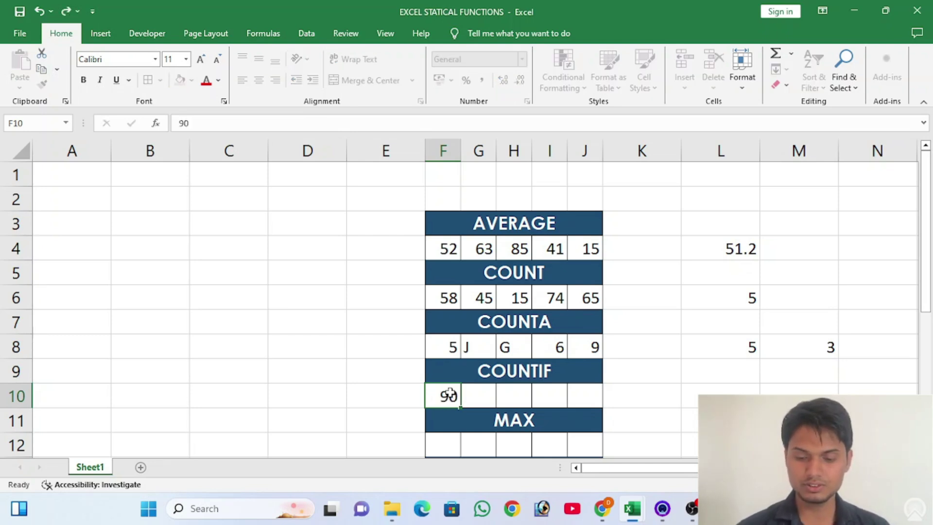
key(Tab)
text(23)
key(Tab)
text(52)
key(Tab)
text(46)
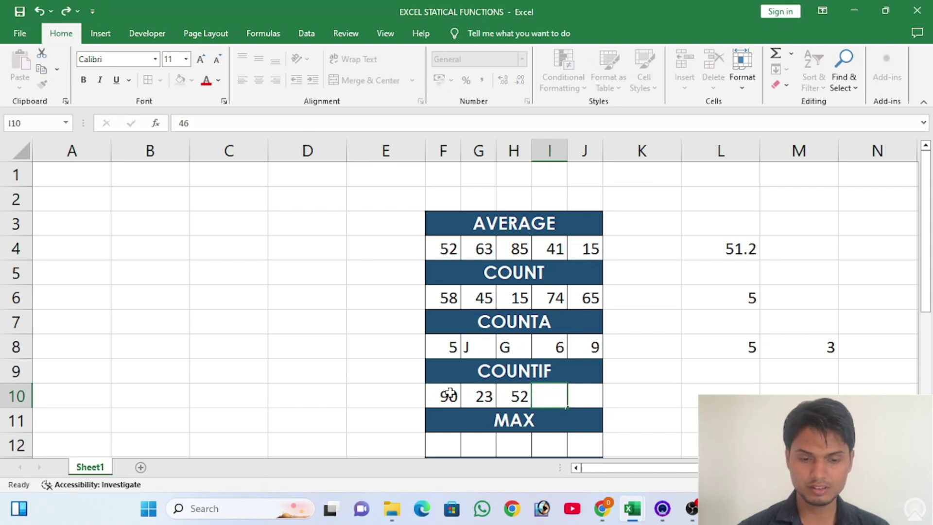
key(Tab)
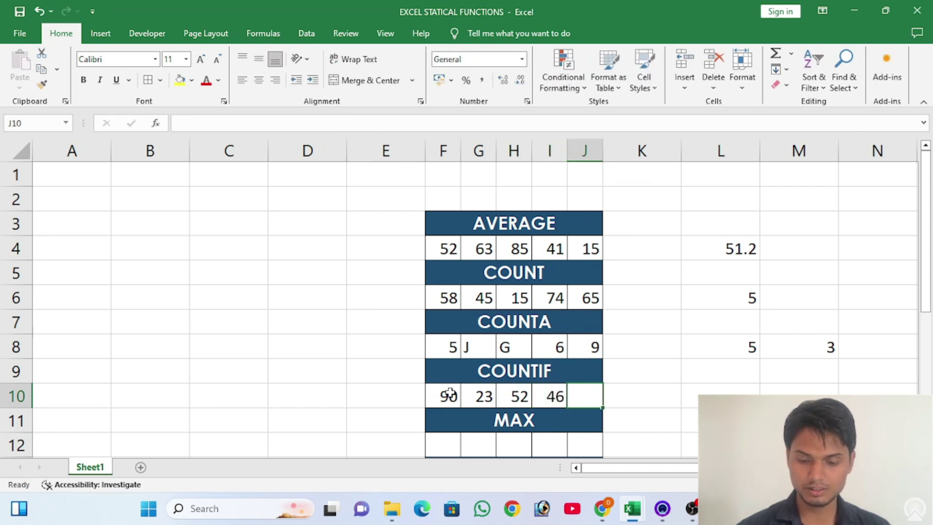
text(100)
key(Tab)
key(Tab)
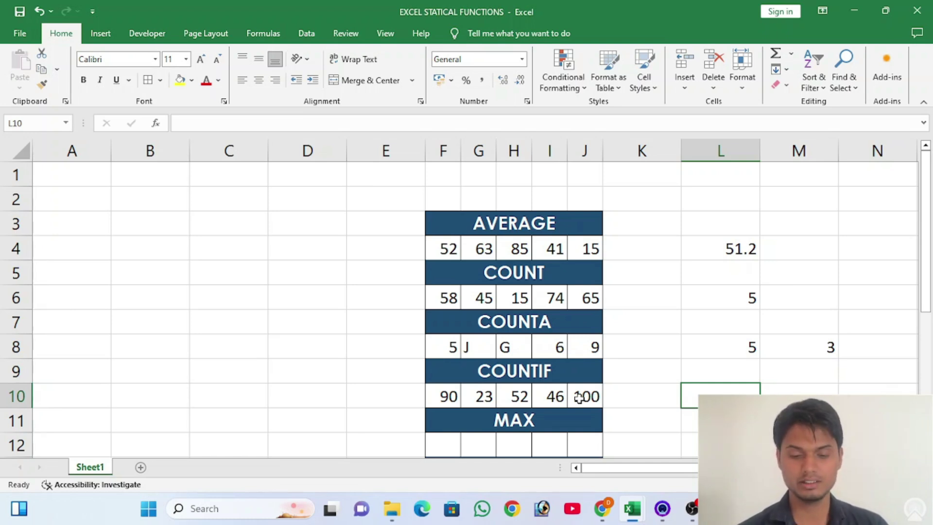
- Enter =COUNTIF(F10:J10,">=50") in L10, quoting the criterion after the formula error
text(=)
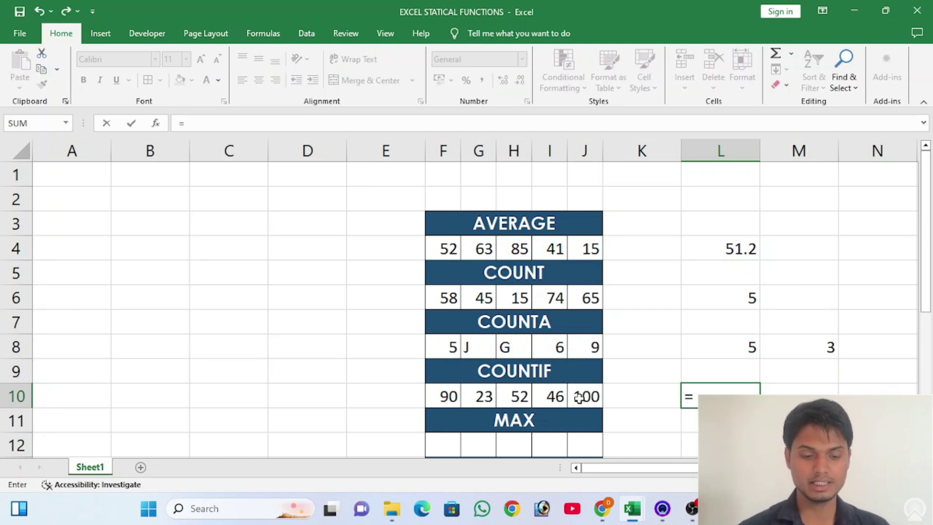
text(COUNTIF)
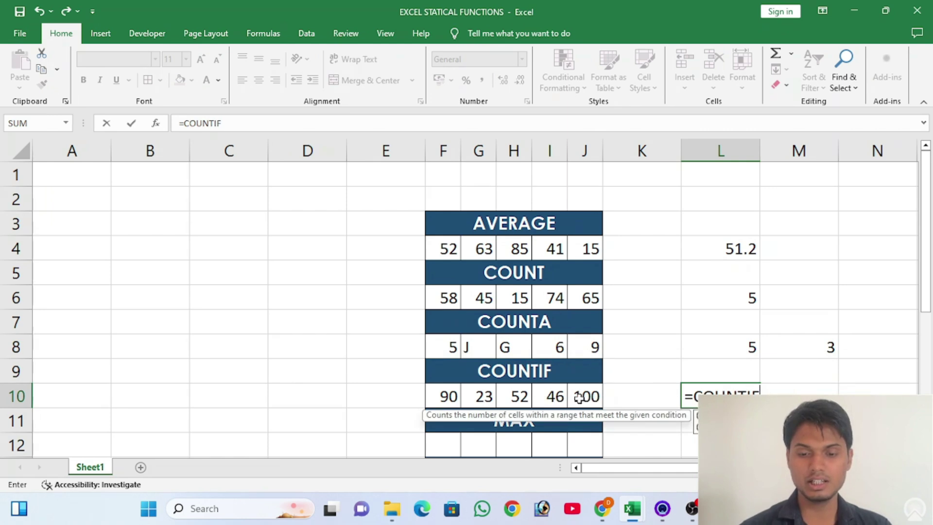
text(()
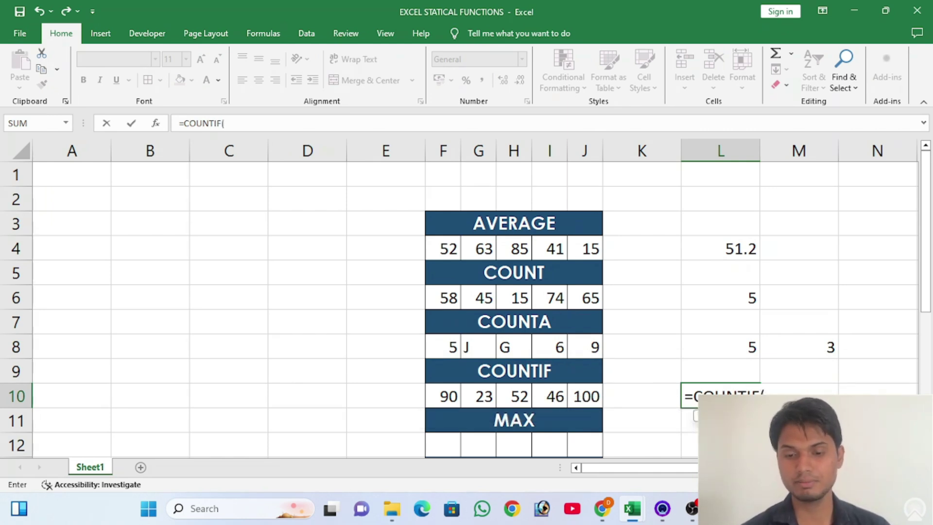
click(448, 396)
drag(448, 396, 511, 396)
drag(560, 397, 580, 396)
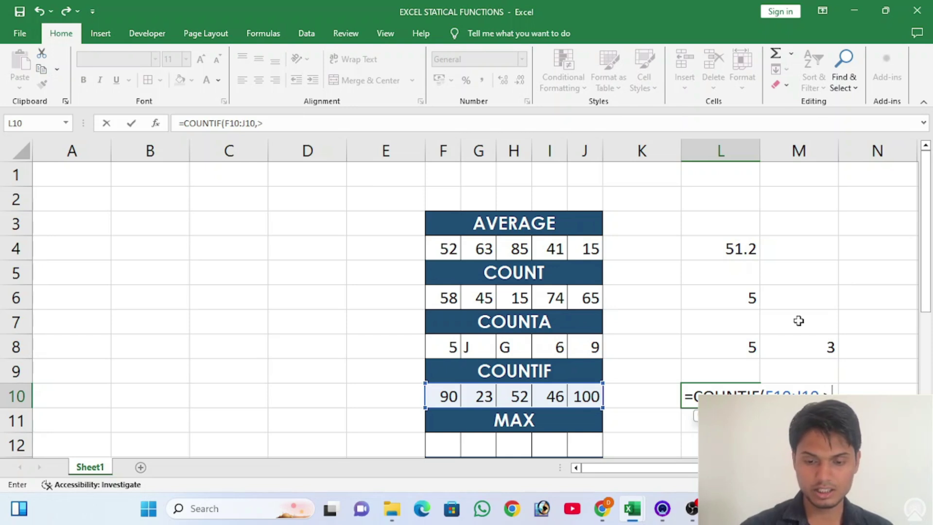
text(5)
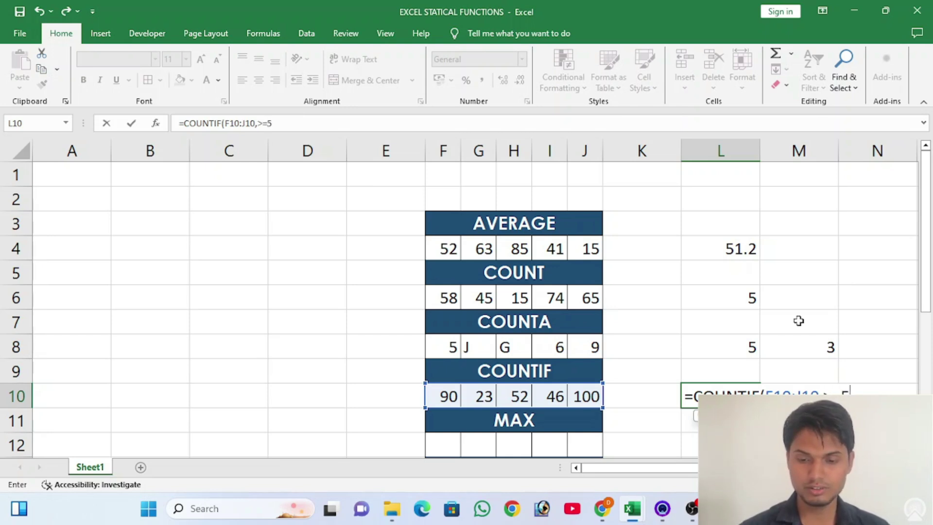
text(0))
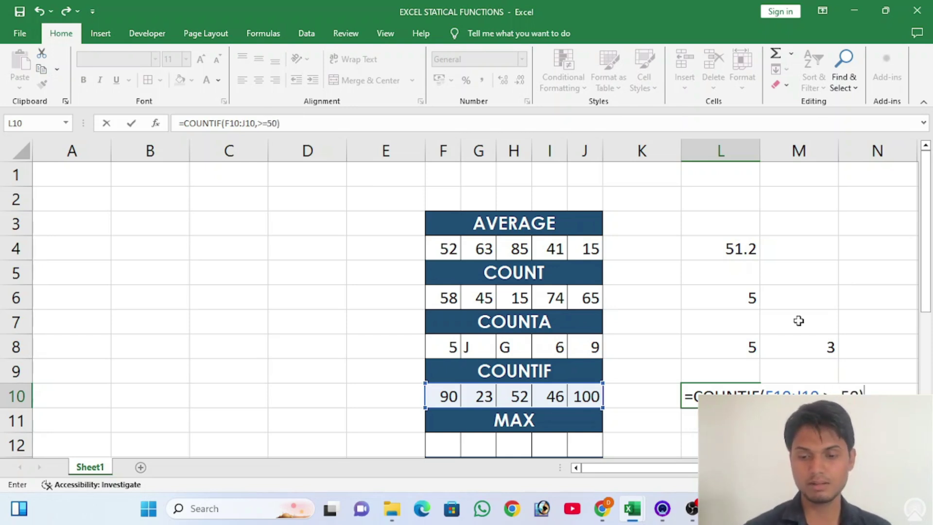
key(Return)
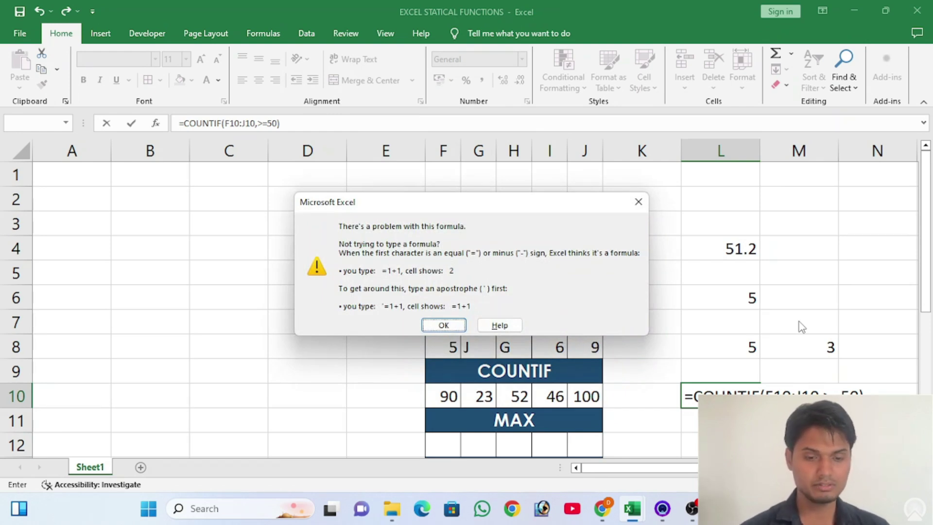
key(Return)
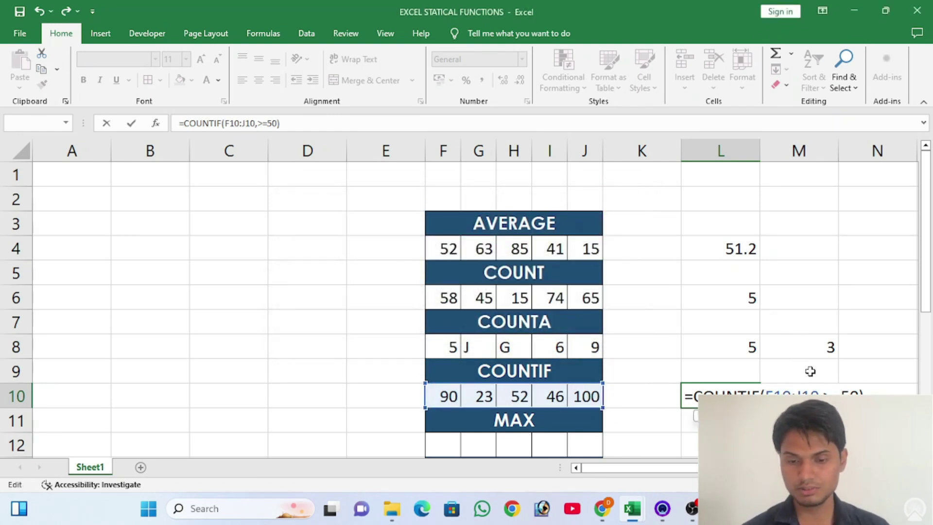
text(">=50)
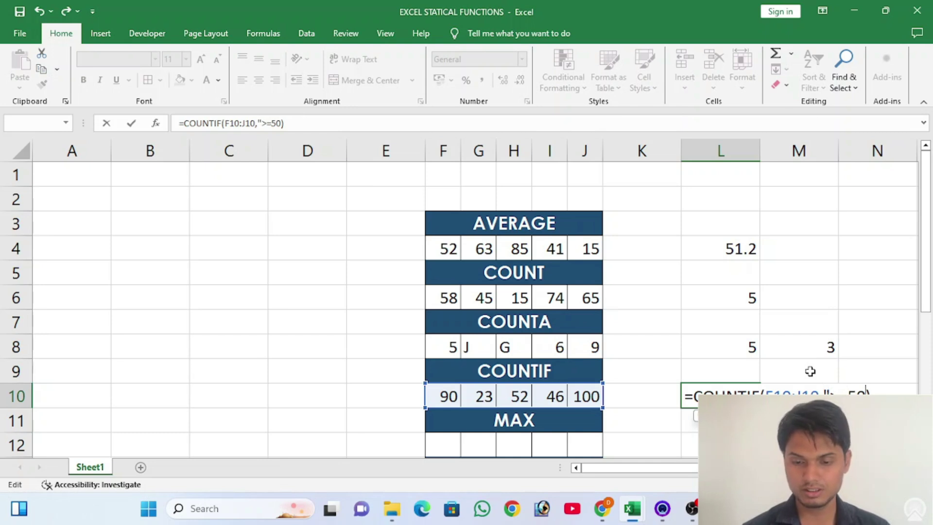
text(")
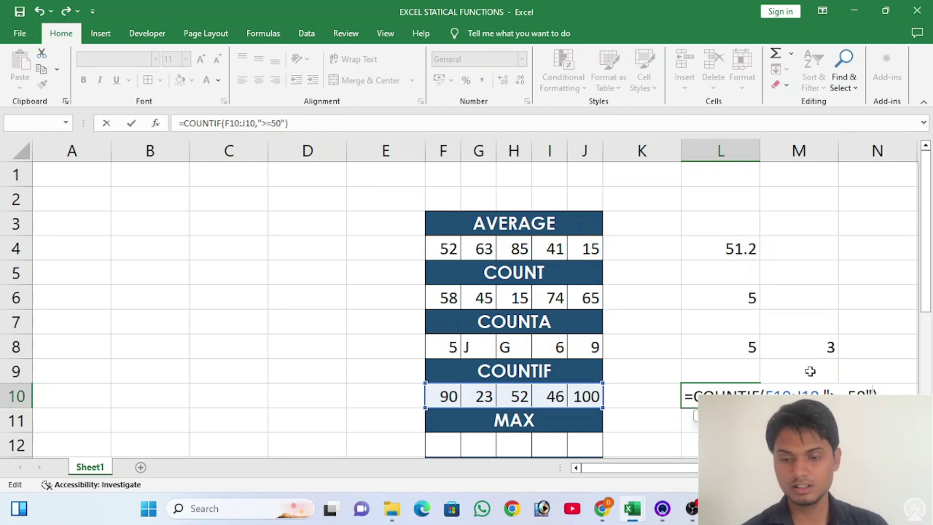
key(Return)
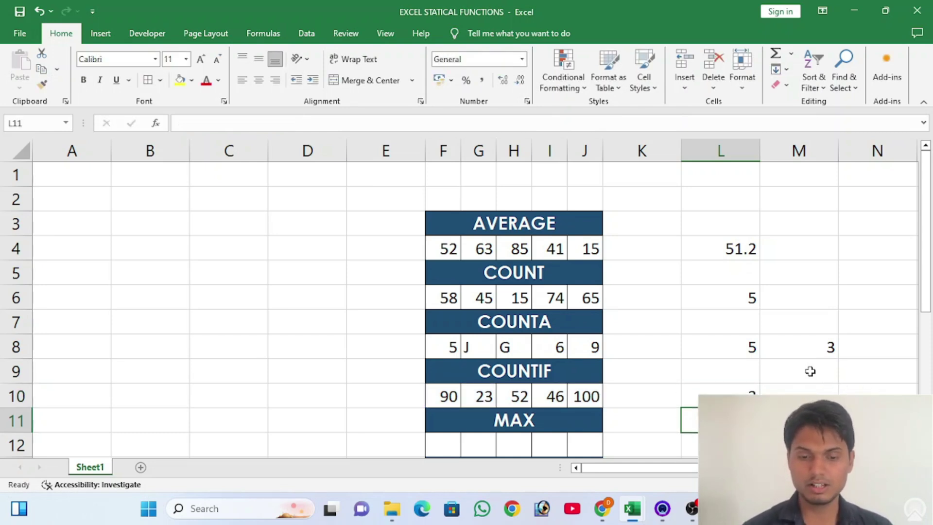
key(Up)
key(F2)
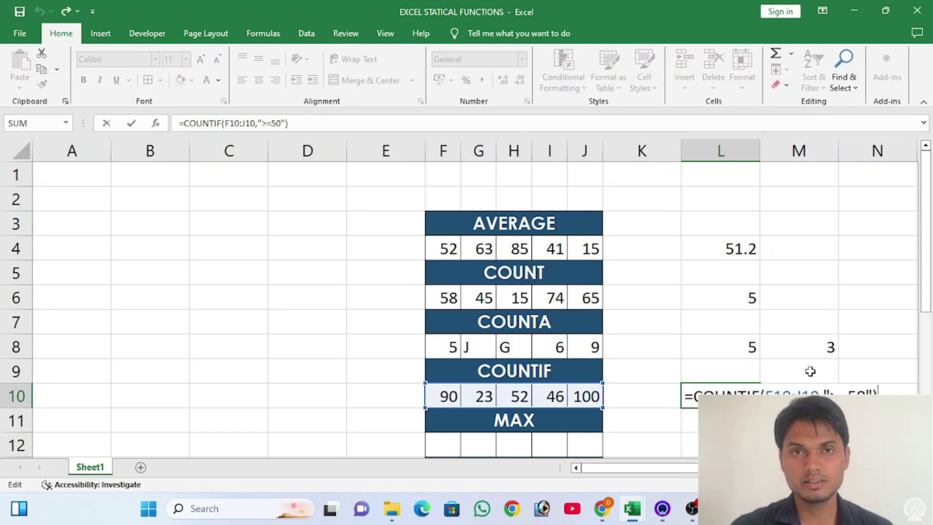
key(Return)
- Enter 45, 52, 36, 98 and 10 into F12:J12 of the MAX row
key(Left)
key(Left)
key(Left)
key(Left)
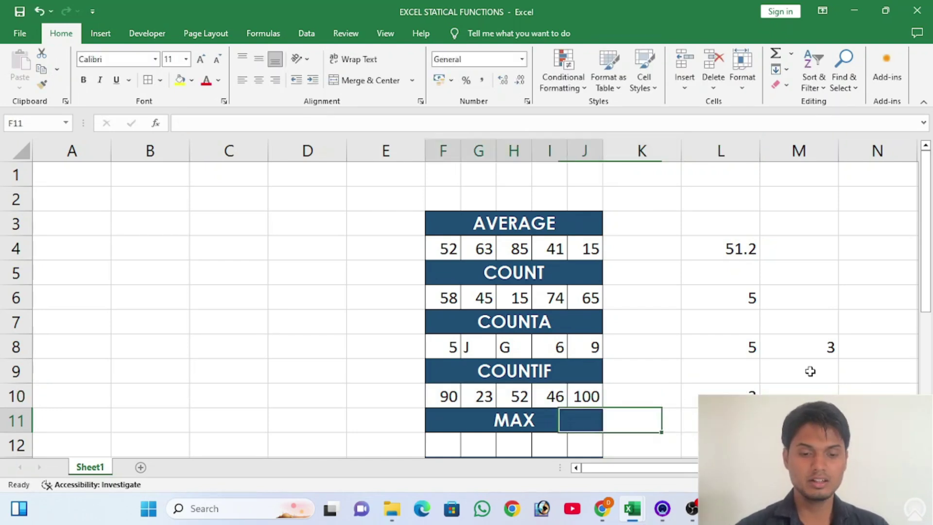
key(Down)
key(Right)
key(Right)
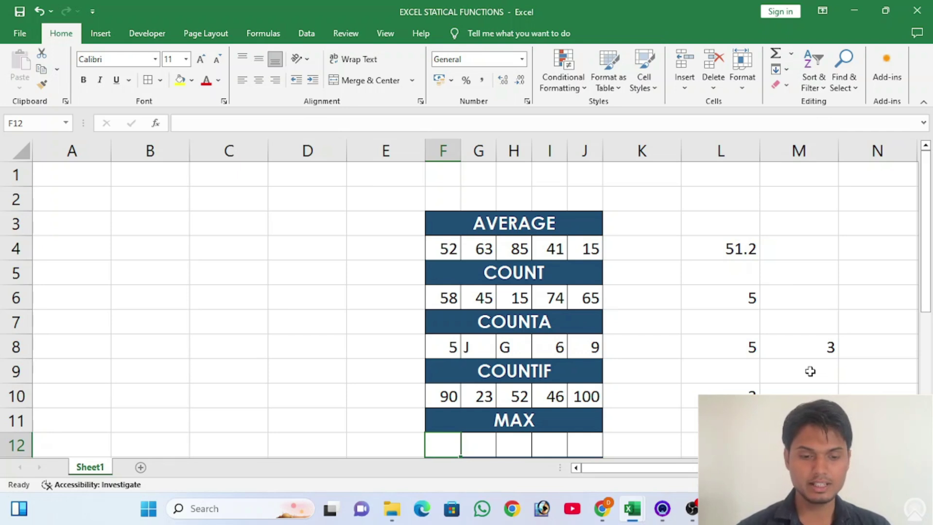
text(45)
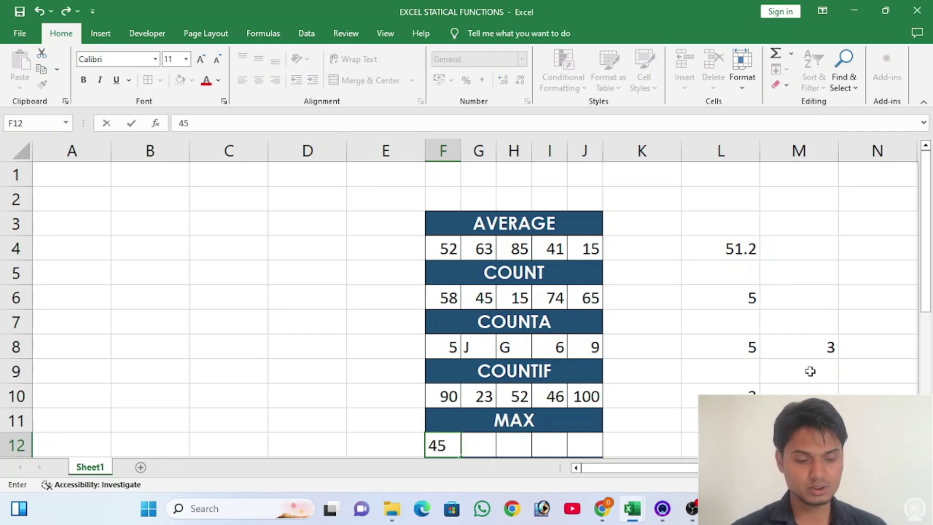
key(Tab)
text(52)
key(Tab)
text(36)
key(Tab)
text(98)
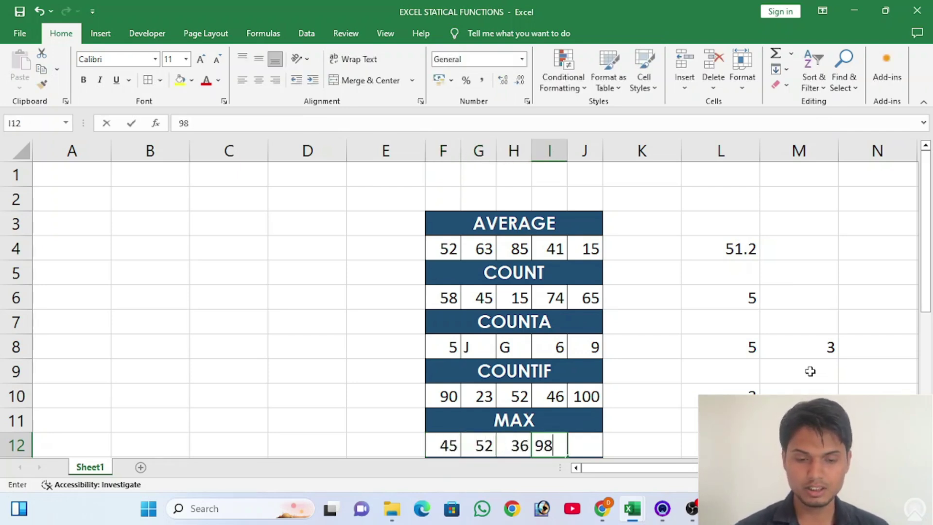
key(Tab)
text(10)
key(Tab)
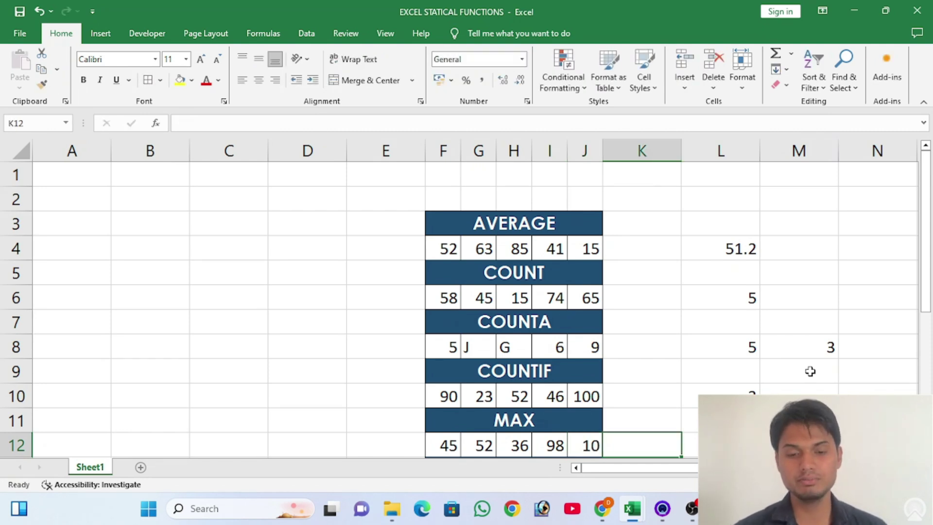
key(Tab)
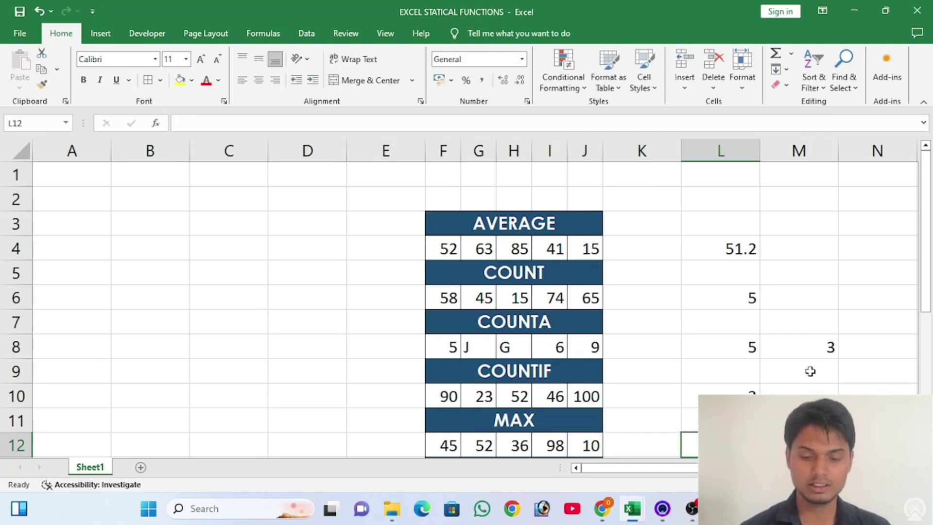
- Enter =MAX(F12:J12) in L12
text(=MAX)
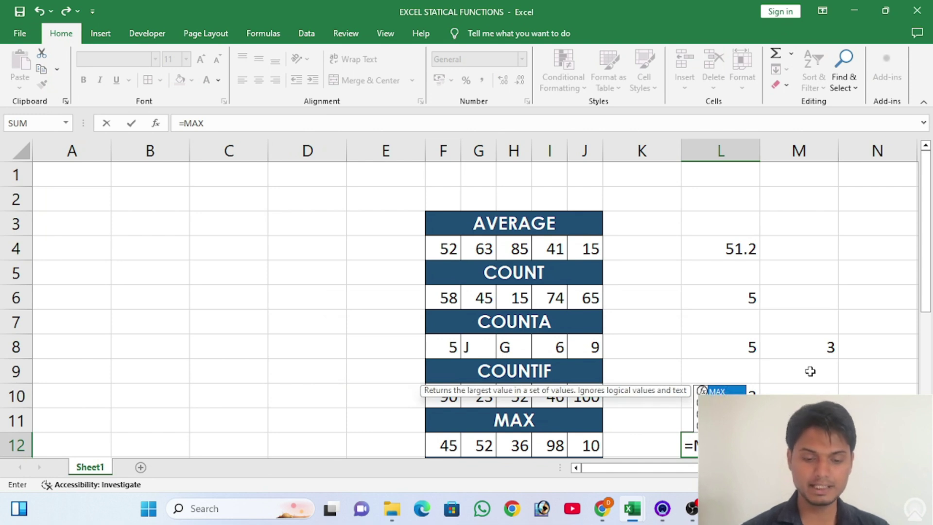
text(()
key(Left)
key(Left)
key(Left)
key(Left)
key(Left)
key(Left)
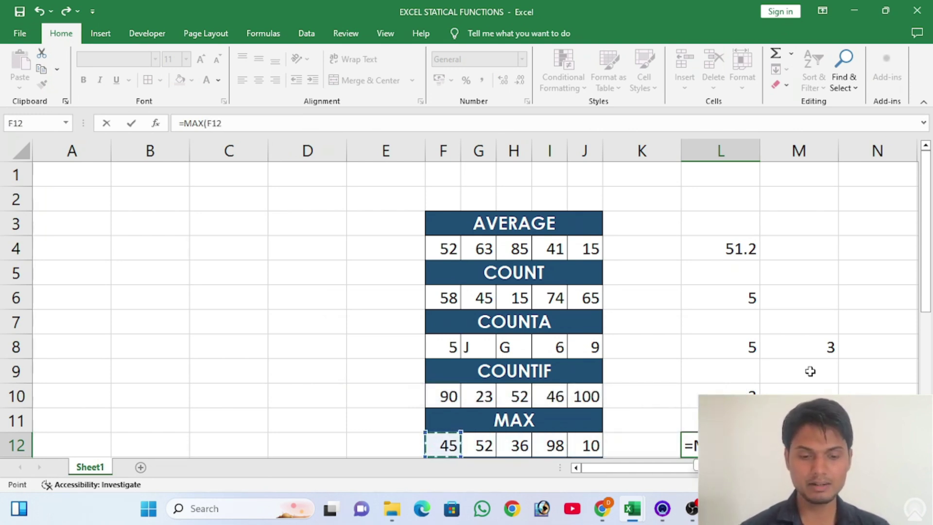
key(shift+Right)
key(shift+Right)
key(shift+Right)
key(shift+Right)
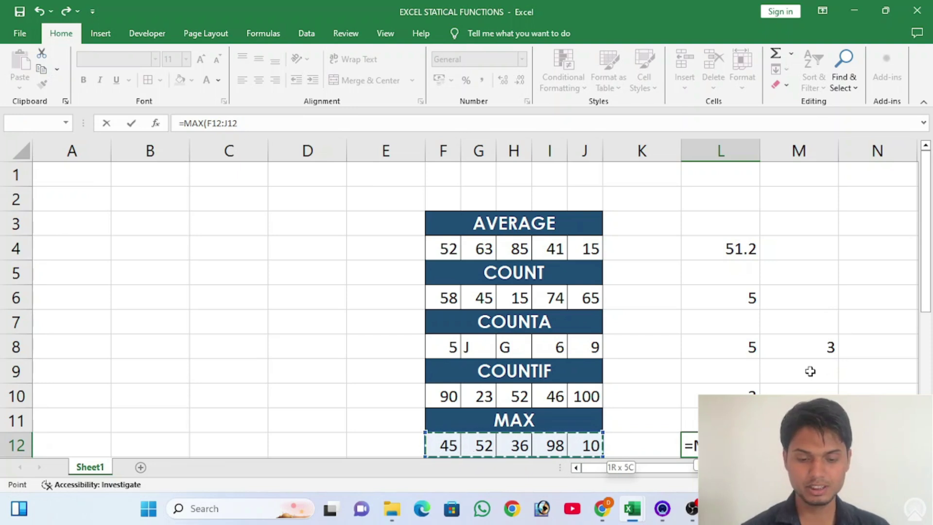
text())
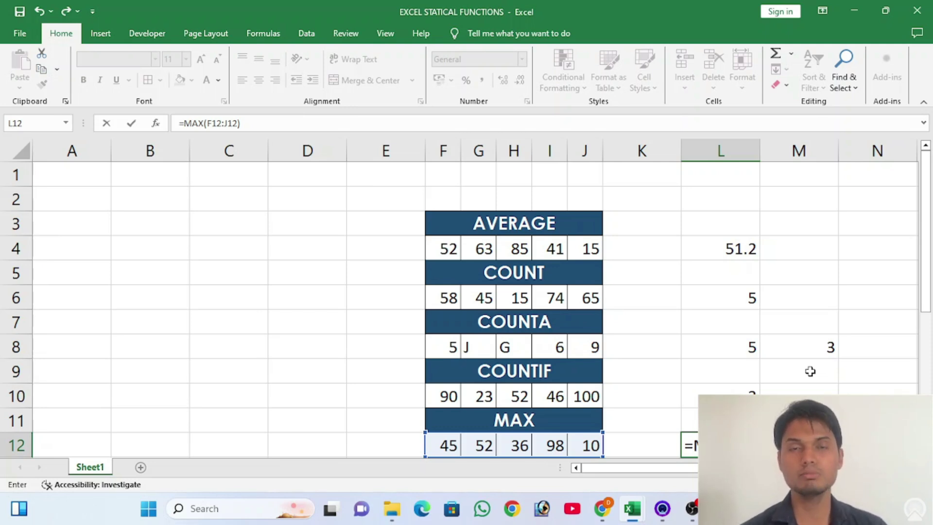
key(Return)
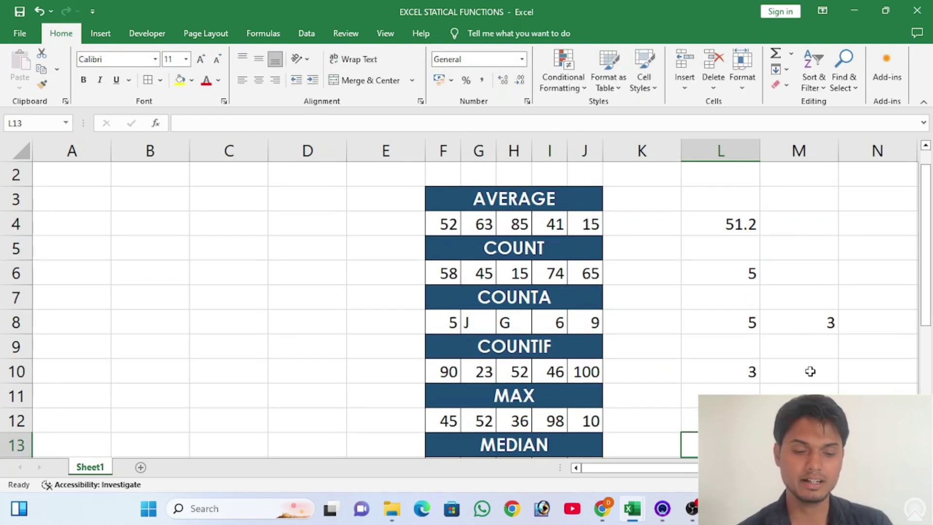
- Put 10 in F14, the first MEDIAN data cell, replacing a mistyped 63
key(Return)
key(Down)
key(Down)
key(Up)
key(Up)
key(Up)
key(Left)
key(Left)
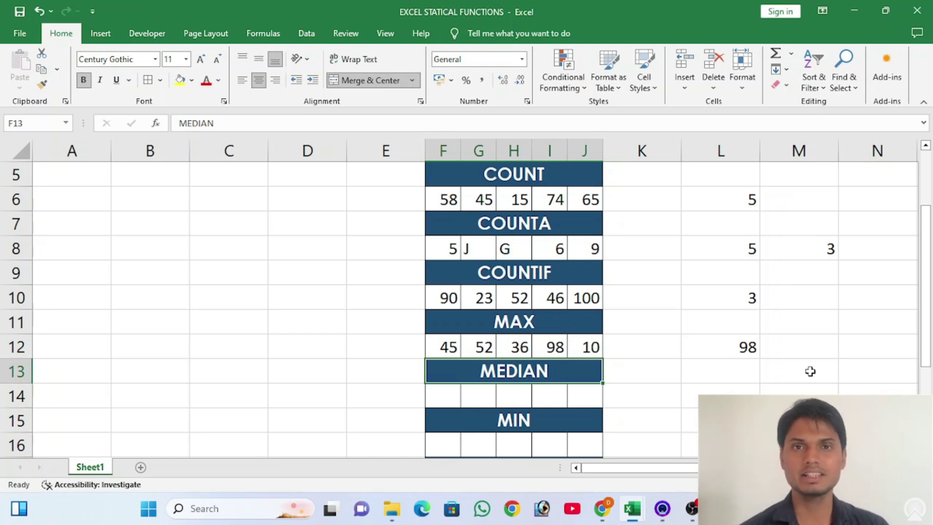
key(Down)
key(Left)
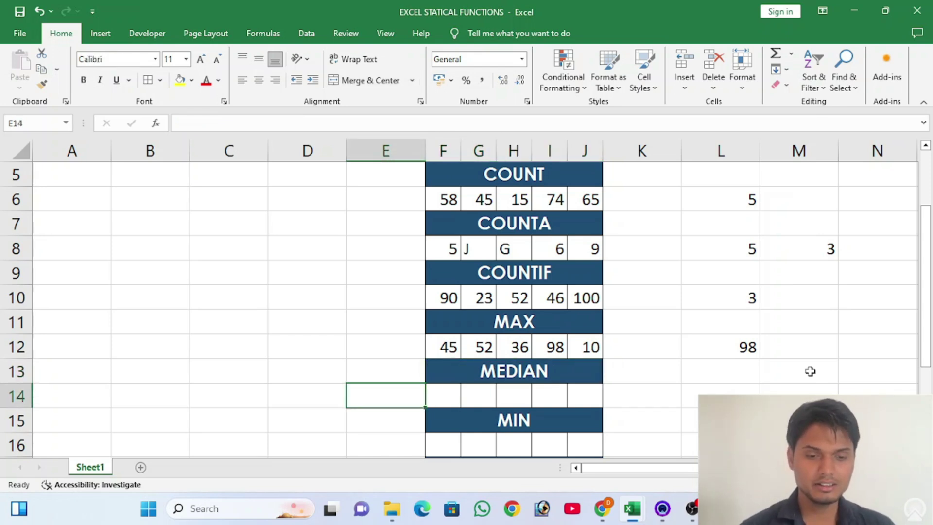
key(Right)
text(63)
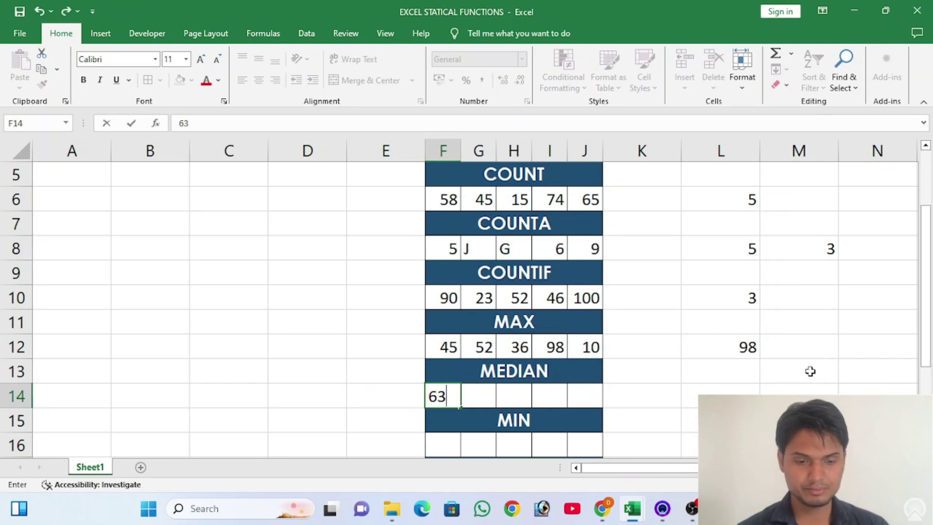
key(Tab)
key(Left)
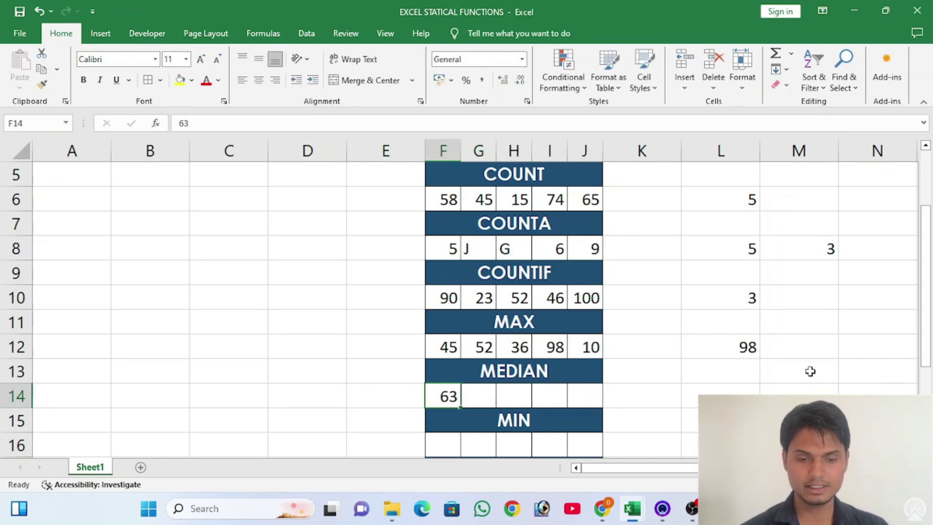
text(10)
key(Tab)
- Fill the rest of the MEDIAN row with 20, 30, 40 and 50
text(20)
key(Tab)
text(30)
key(Tab)
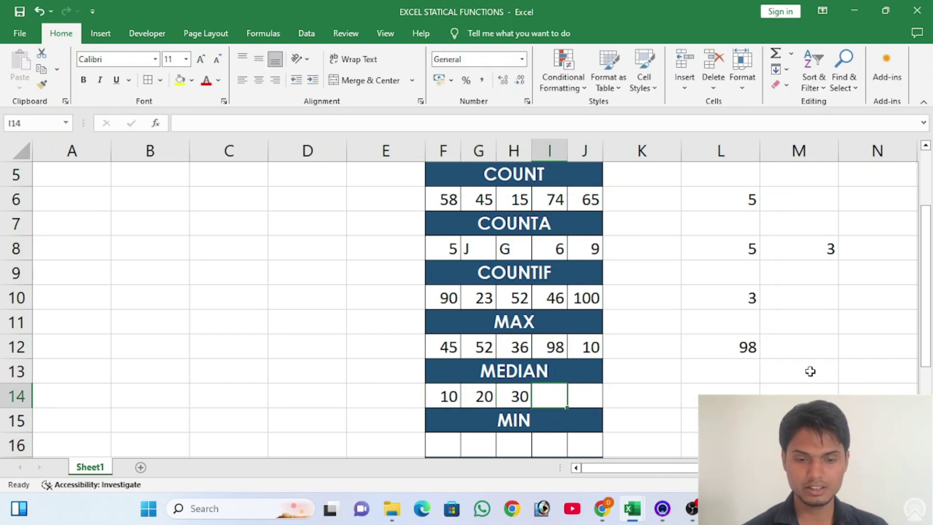
text(40)
key(Tab)
text(50)
key(Tab)
key(Tab)
- Enter =MEDIAN(F14:J14) in L14 so it returns 30
key(Right)
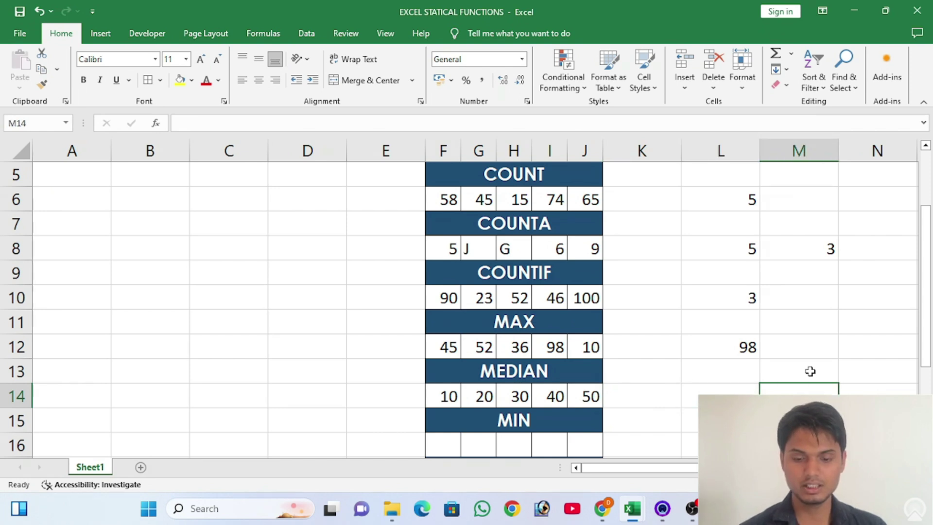
key(Down)
key(Left)
key(Up)
text(=MEDIAN)
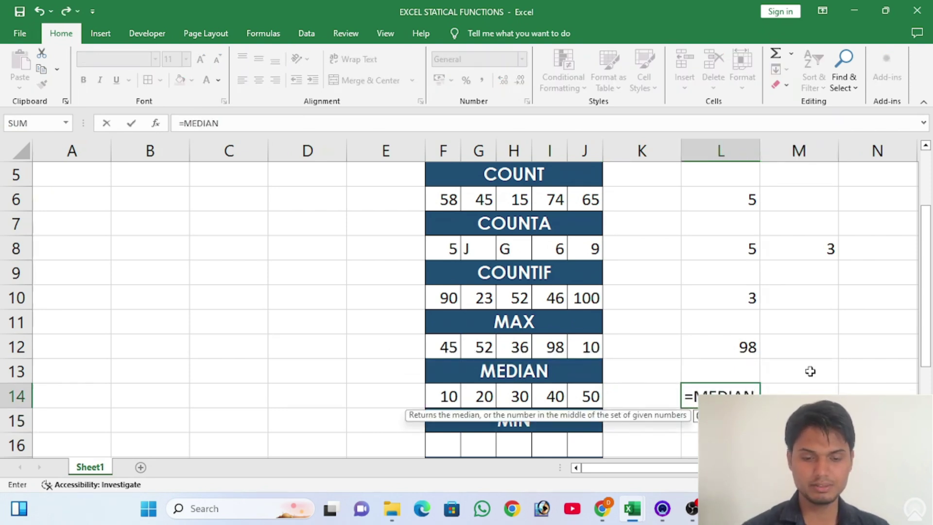
text(()
key(Left)
key(Left)
key(Left)
key(Left)
key(Left)
key(Left)
key(Left)
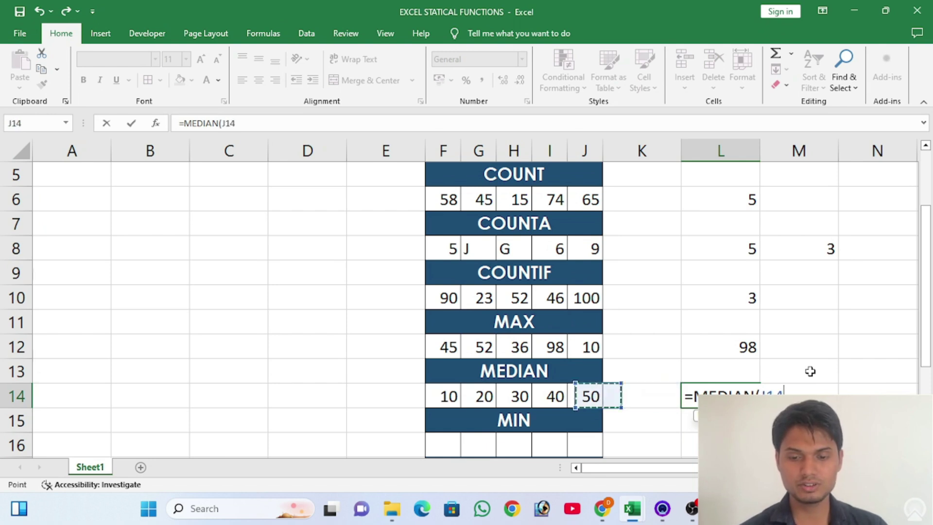
key(Right)
key(shift+Right)
key(shift+Right)
key(shift+Right)
key(shift+Right)
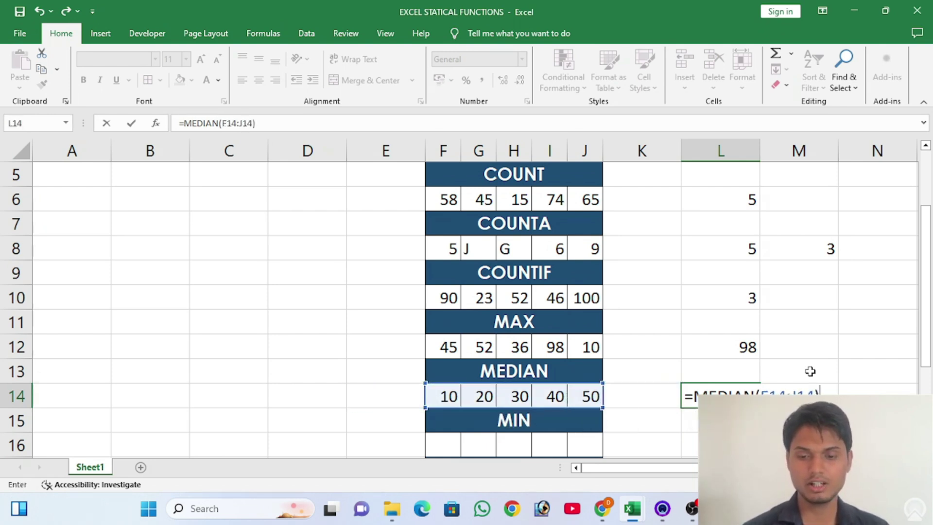
key(Return)
key(Up)
key(Left)
key(Left)
key(Left)
key(Left)
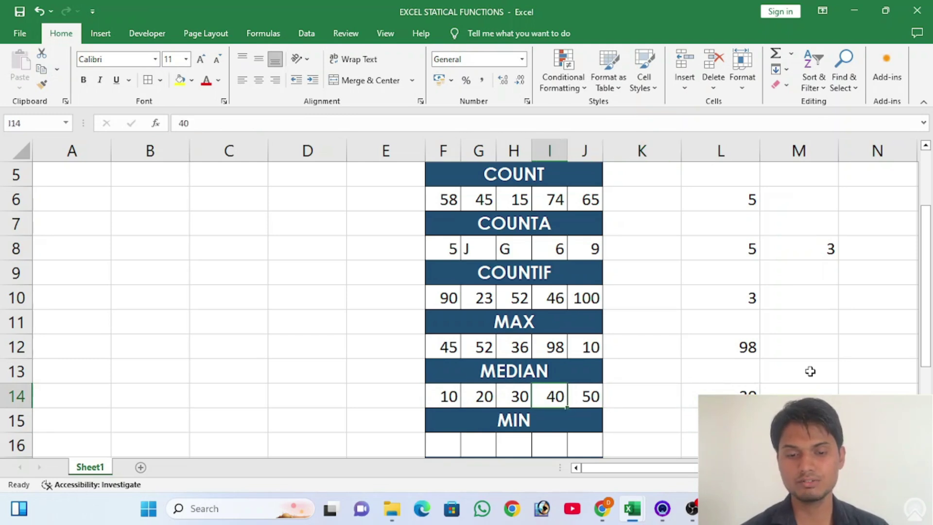
key(Right)
key(Right)
key(Right)
key(Right)
key(Right)
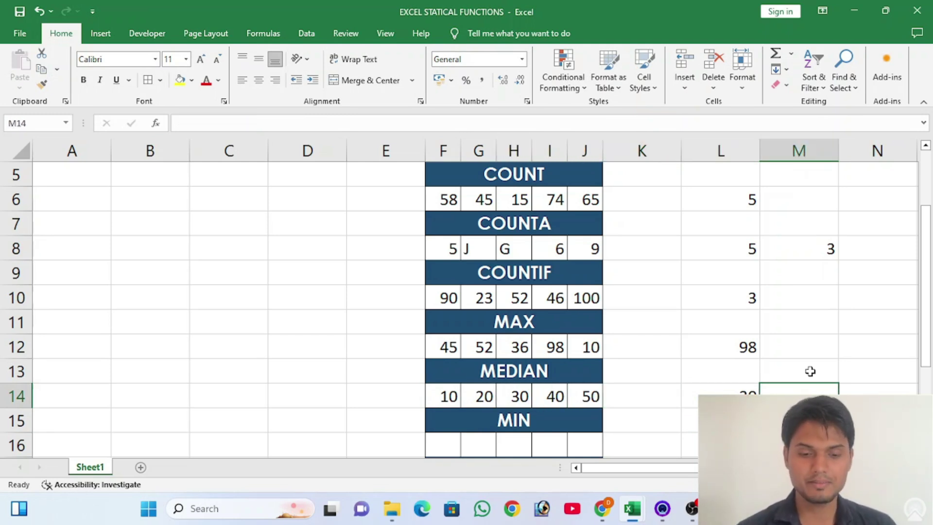
key(Down)
key(Left)
key(Left)
key(Left)
key(Left)
- Enter 52, 96, 45, 10 and 36 across F16:J16 in the MIN row
key(Down)
key(Right)
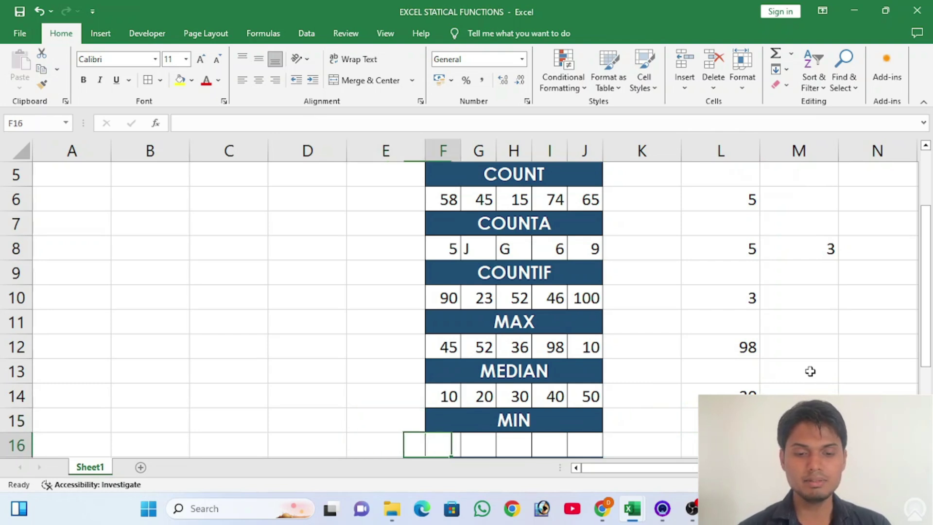
text(52)
key(Right)
text(96)
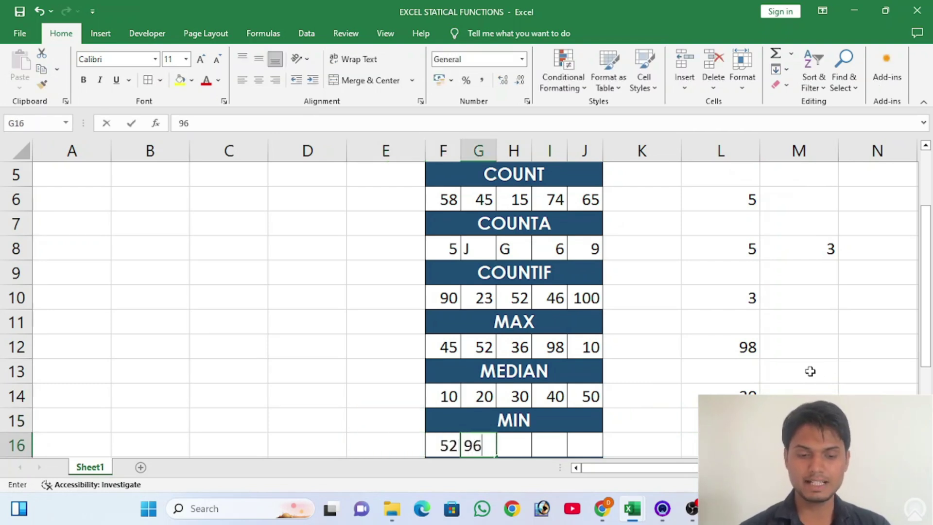
key(Right)
text(45)
key(Right)
text(1)
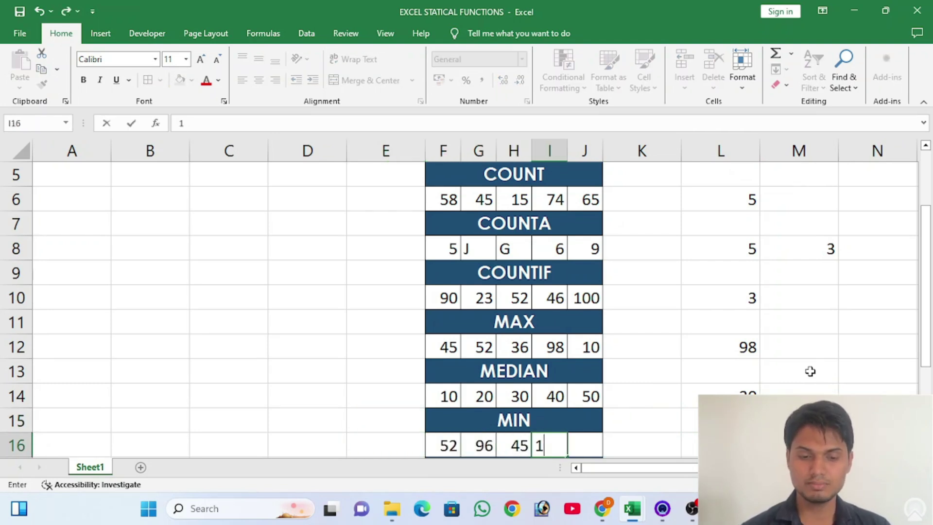
text(0)
key(Right)
text(36)
key(Right)
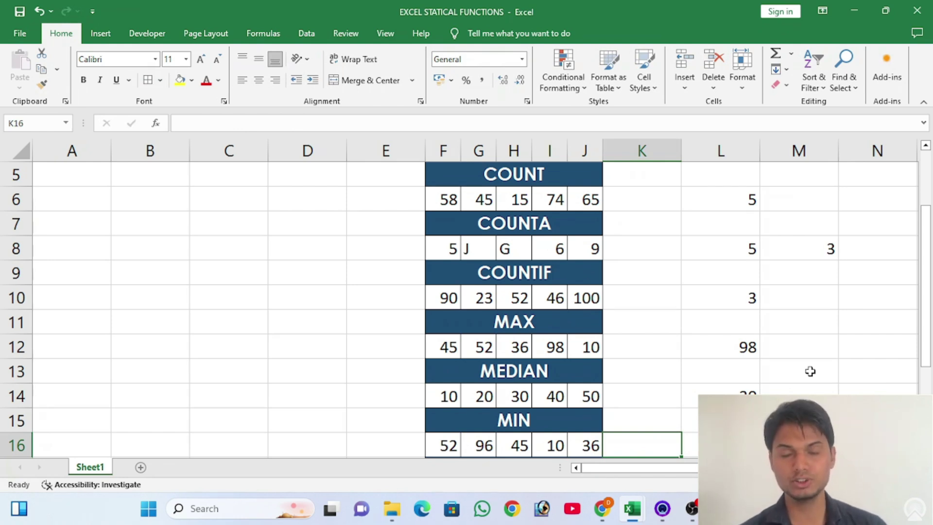
- Enter =MIN(F16:J16) in L16
key(Right)
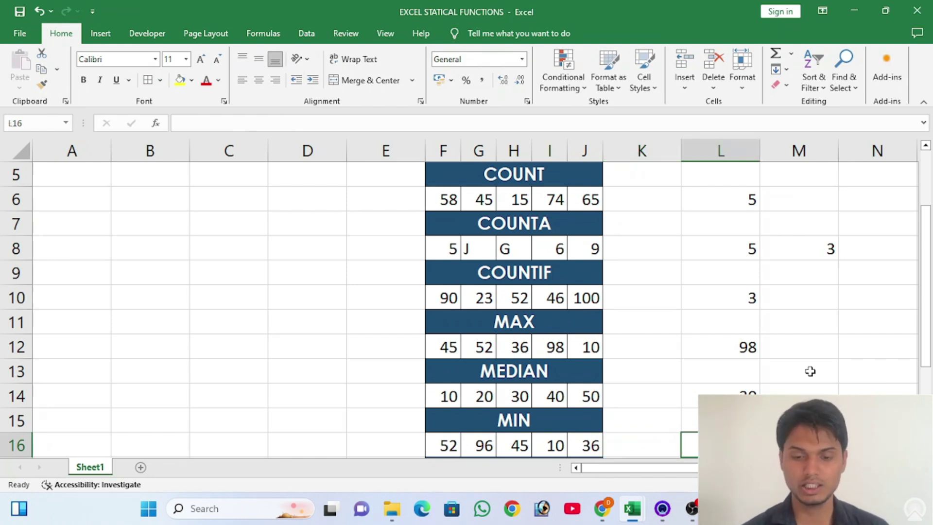
text(=)
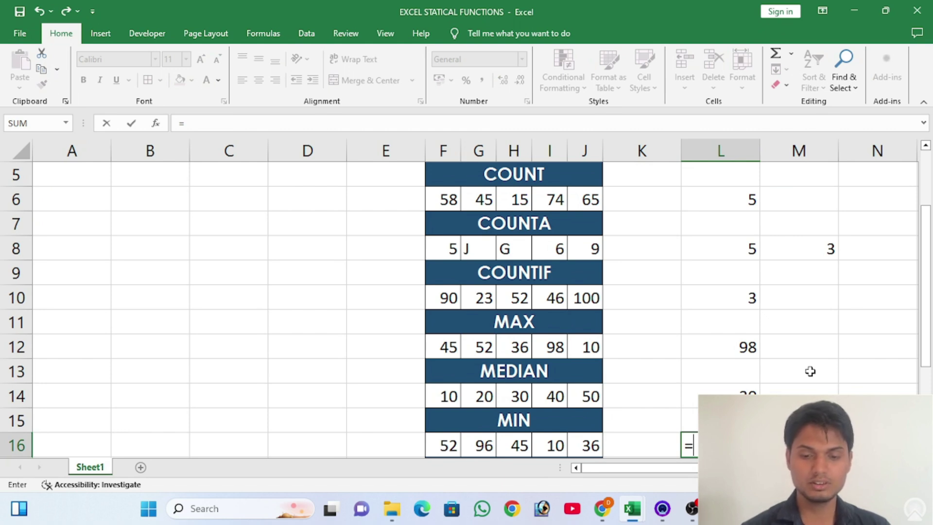
text(MIN()
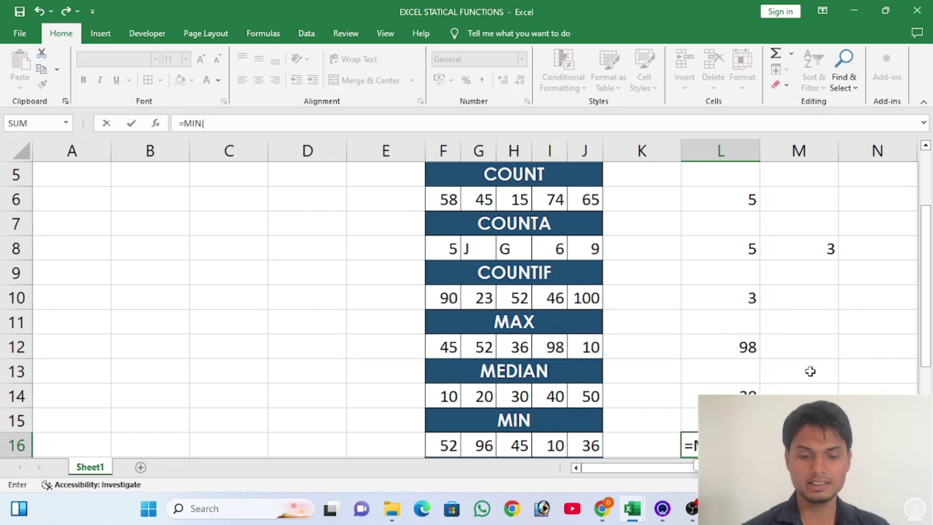
key(Left)
key(Left)
key(Left)
key(Left)
key(Left)
key(Left)
key(shift+Right)
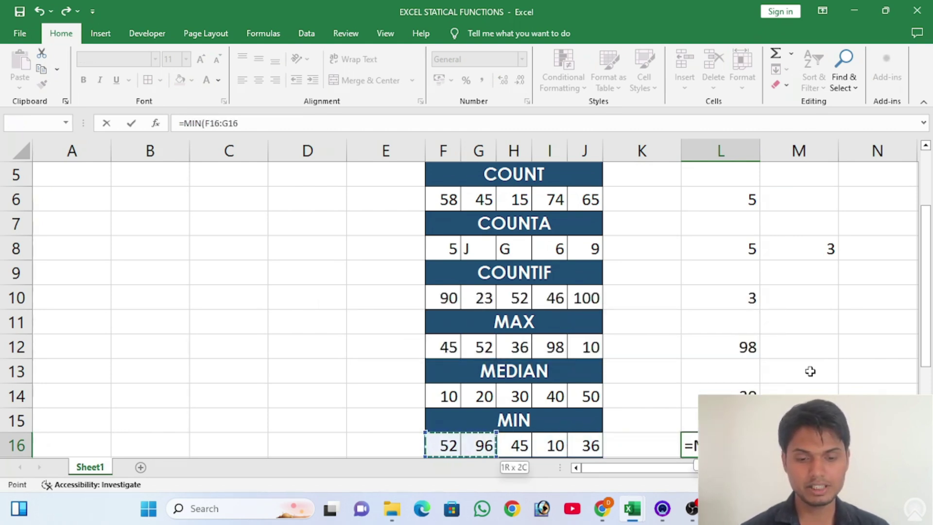
key(shift+Right)
key(shift+Right)
key(shift+Right)
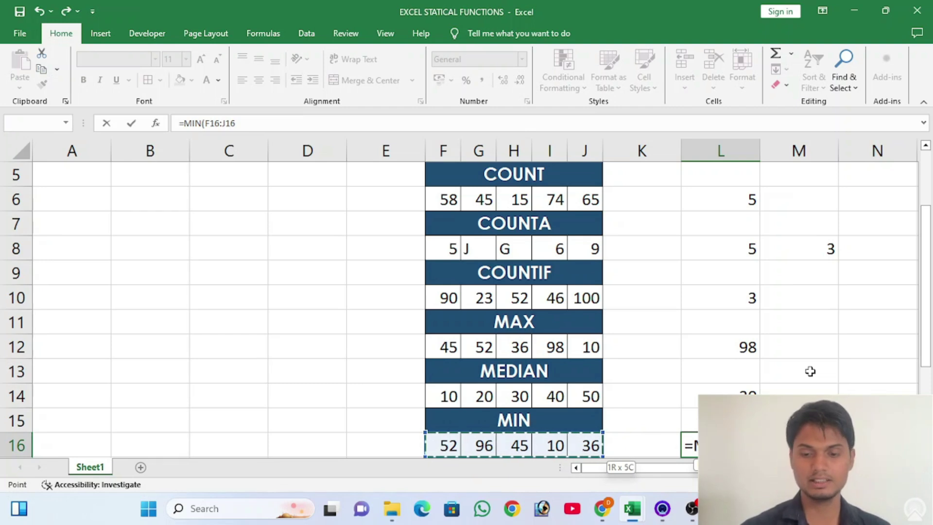
text())
key(Return)
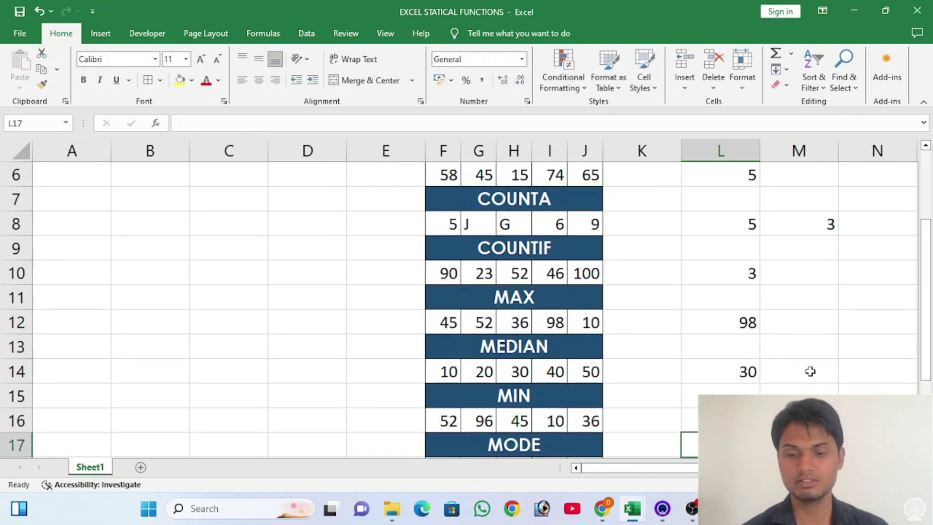
key(Up)
key(Left)
key(Right)
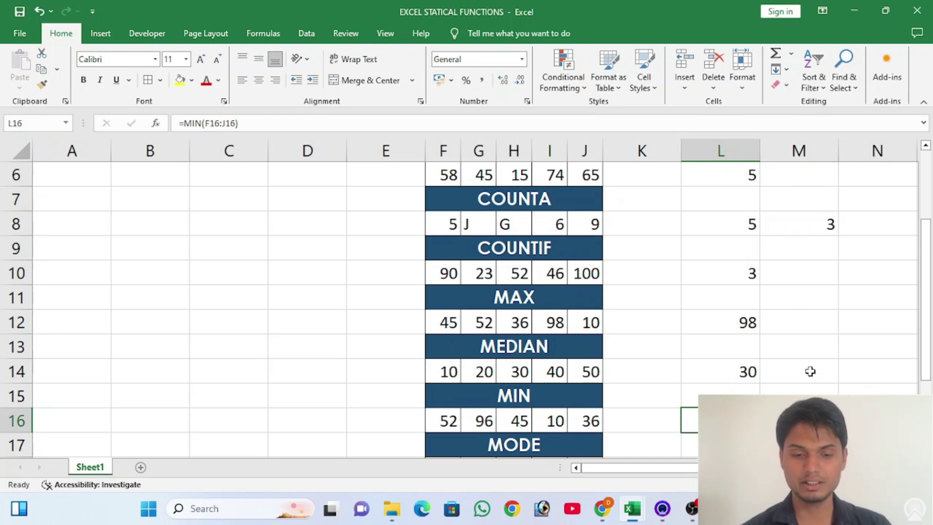
- Enter 1, 5, 3, 5 and 8 across F18:J18 in the MODE row
key(Down)
key(Down)
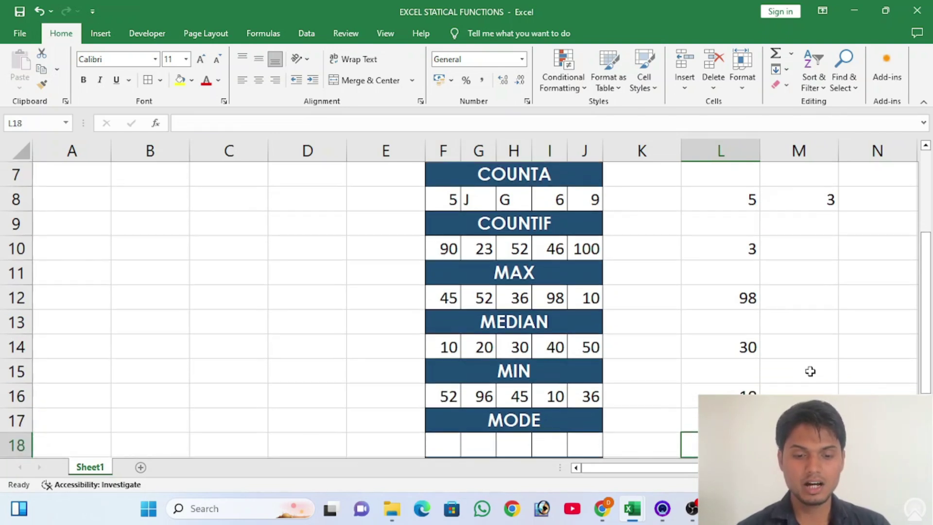
key(Left)
key(Left)
key(Left)
key(Left)
key(Left)
key(Up)
key(Right)
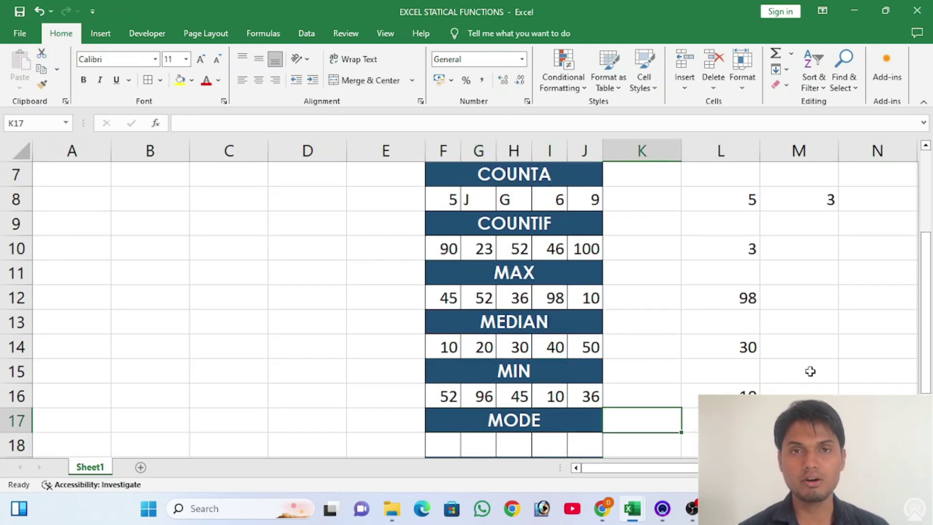
key(Down)
key(Left)
key(Left)
key(Left)
key(Left)
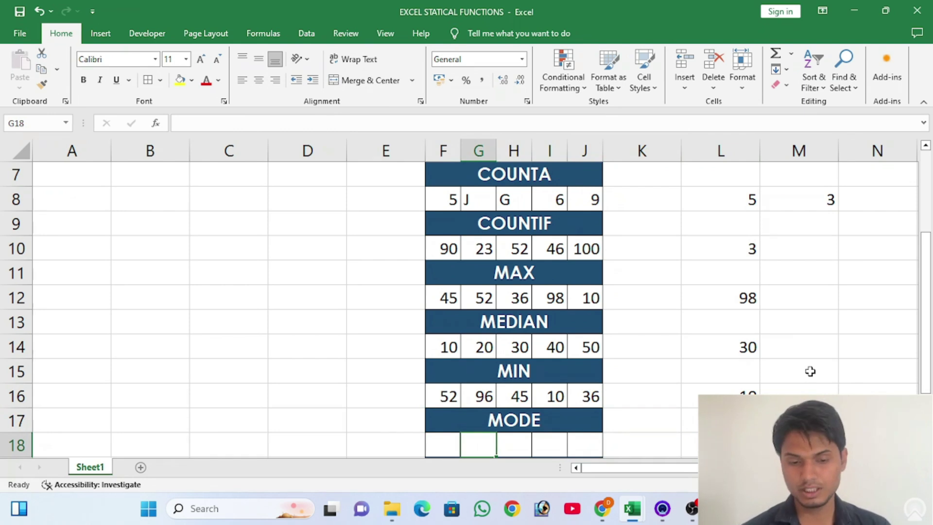
key(Left)
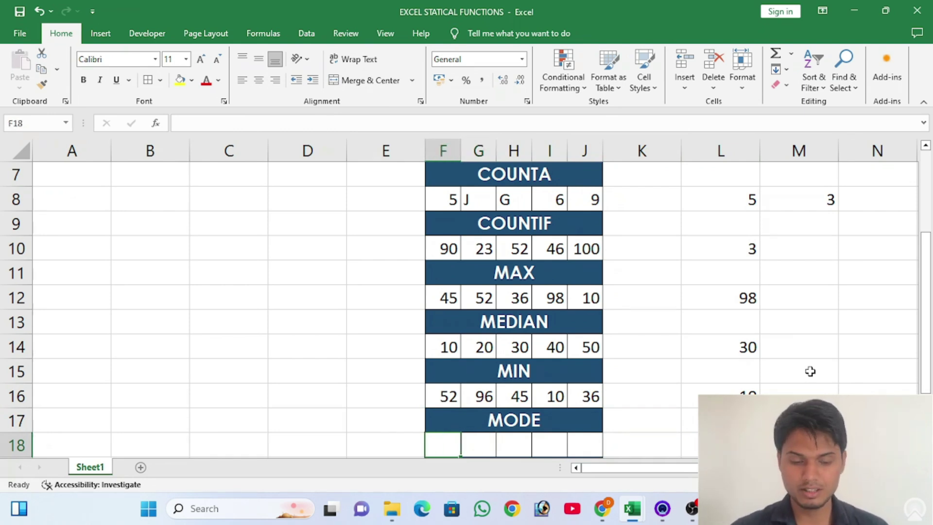
text(1)
key(Tab)
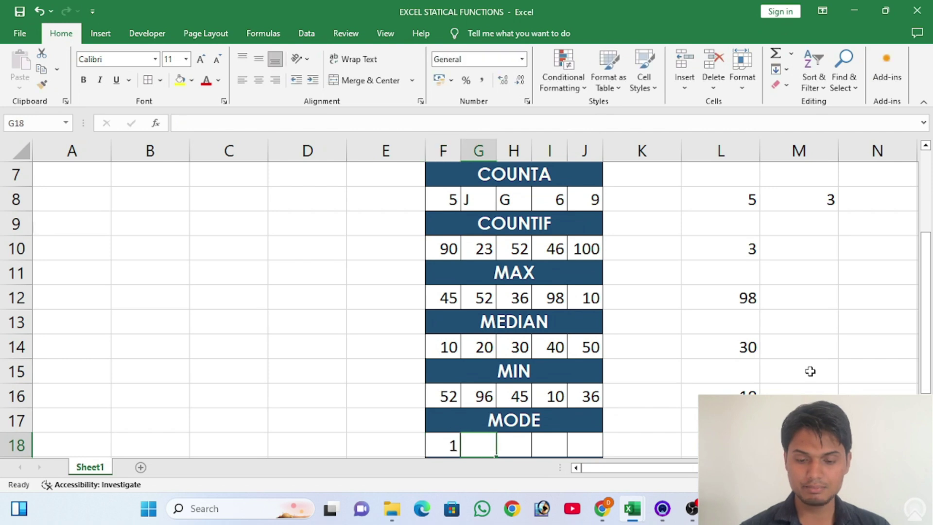
text(5)
key(Tab)
text(3)
key(Tab)
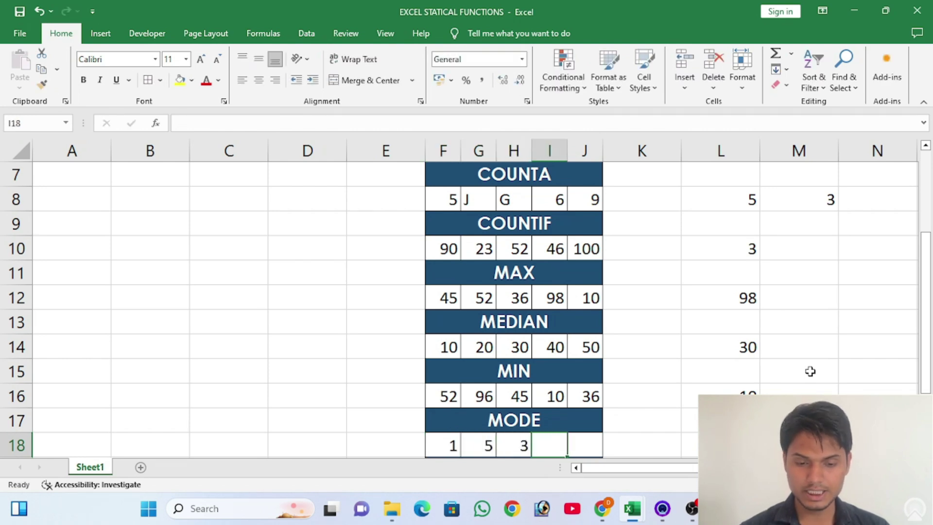
text(5)
key(Tab)
text(8)
key(Tab)
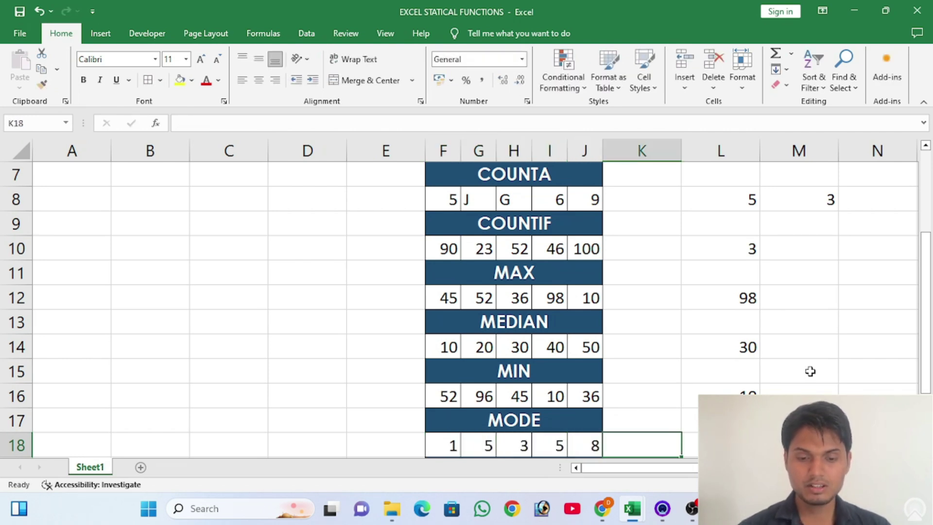
- Enter =MODE(F18:J18) in L18
key(Left)
key(Left)
key(Left)
key(Left)
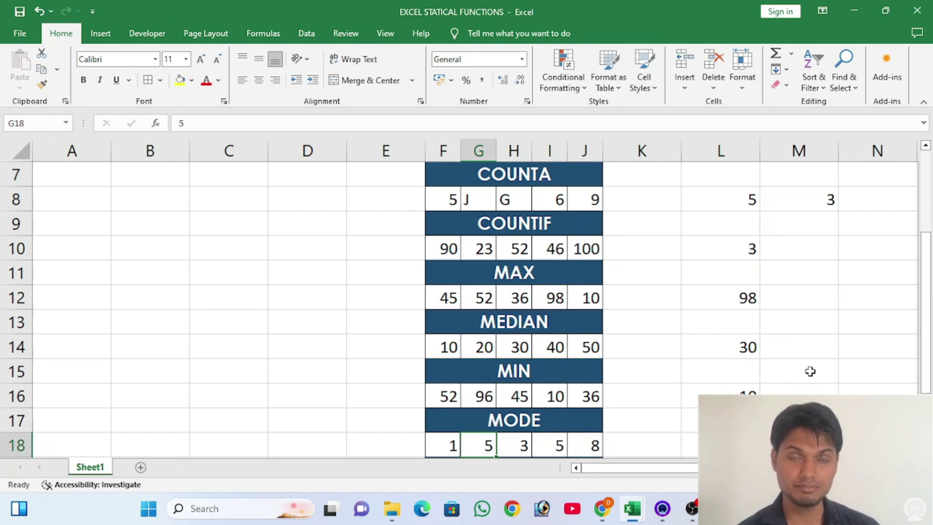
key(Right)
key(Right)
key(Right)
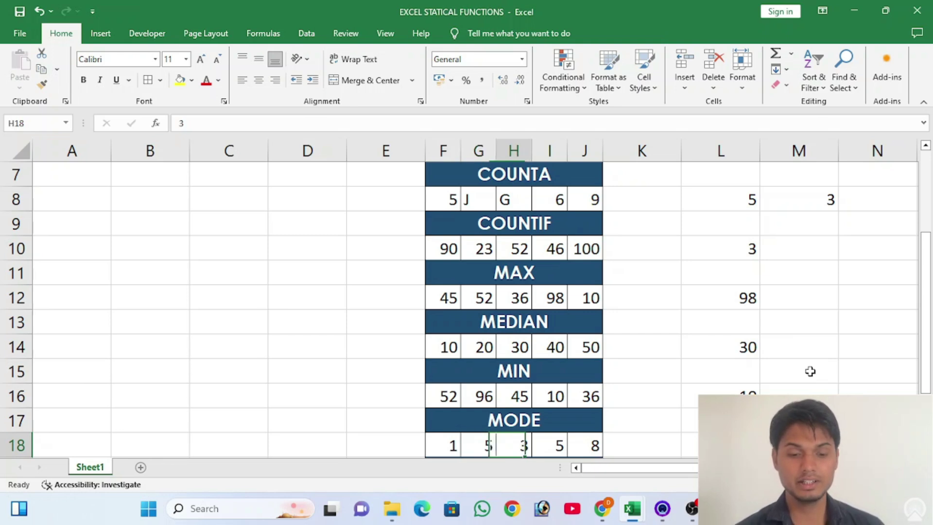
key(Left)
key(Left)
key(Left)
key(Left)
key(Right)
key(Right)
key(Right)
key(Right)
key(Right)
key(Right)
key(Right)
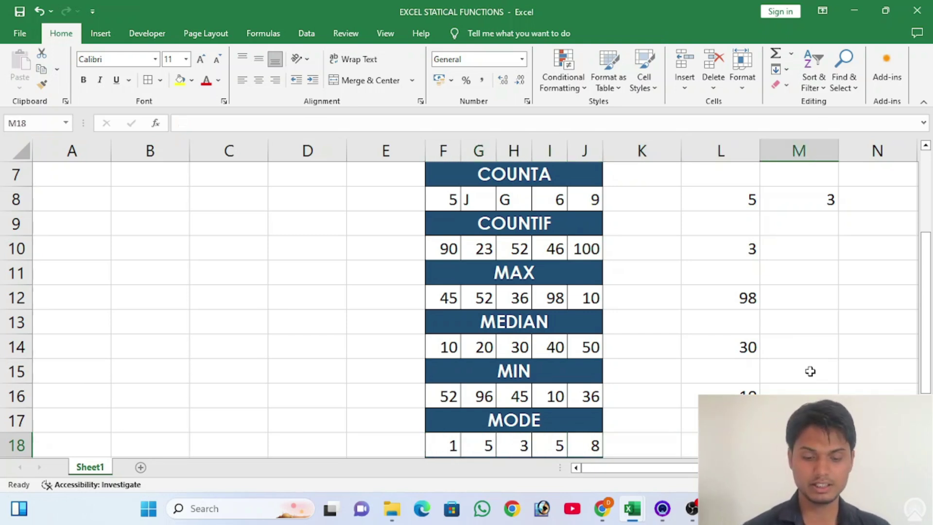
key(Left)
text(=)
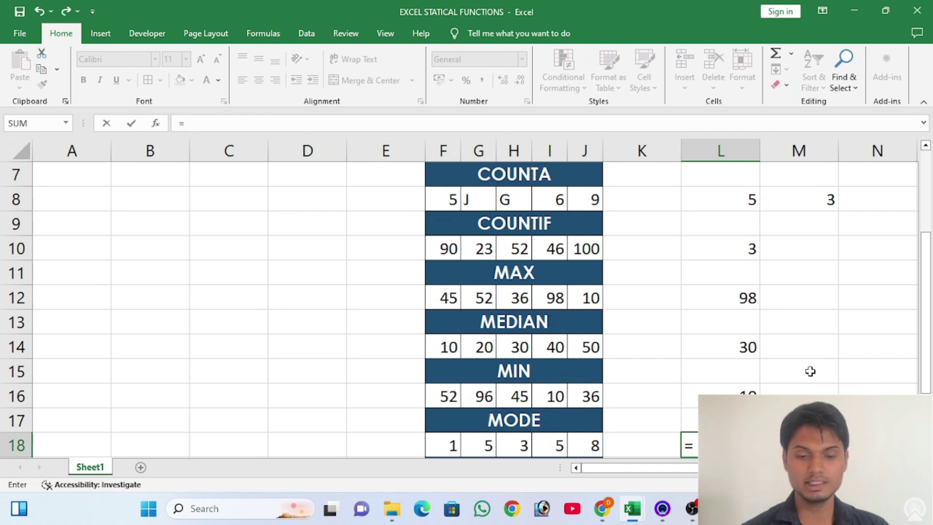
text(MODE()
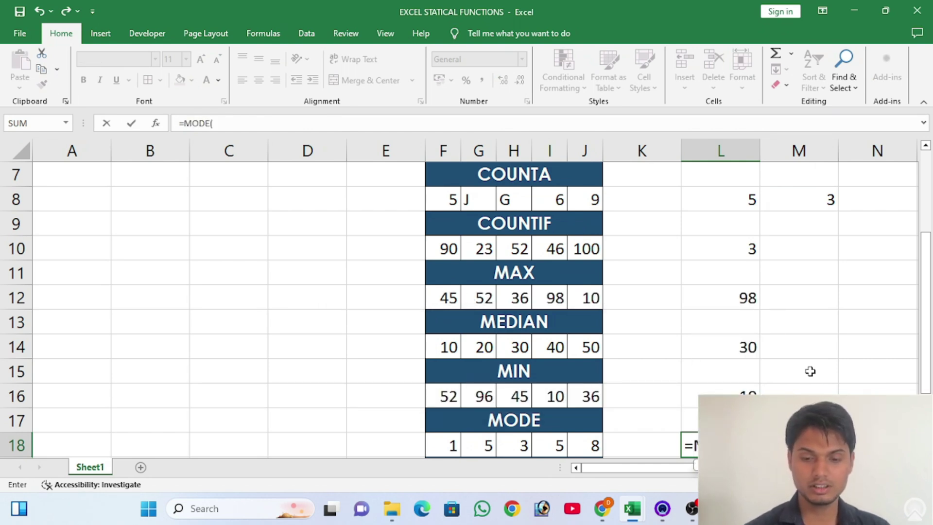
key(Left)
key(Left)
key(Left)
key(Left)
key(Left)
key(Left)
key(shift+Right)
key(shift+Right)
key(shift+Right)
key(shift+Right)
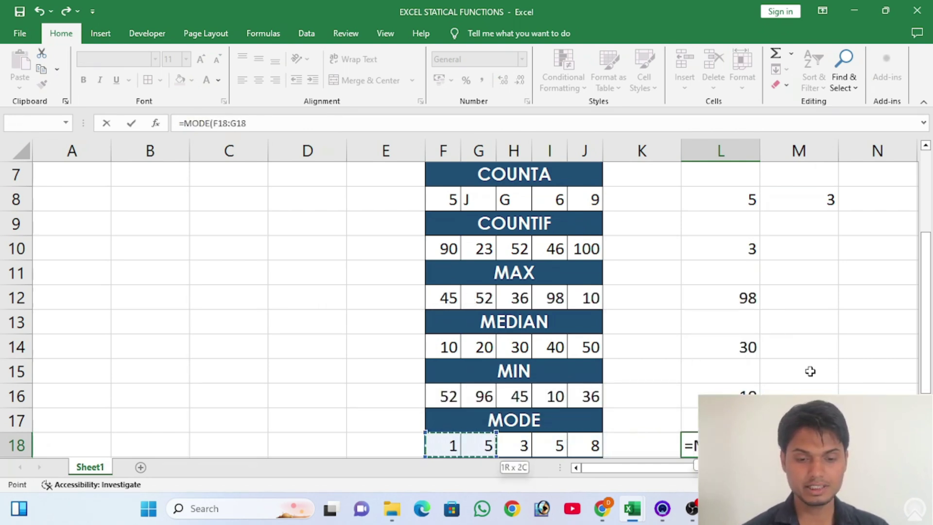
text())
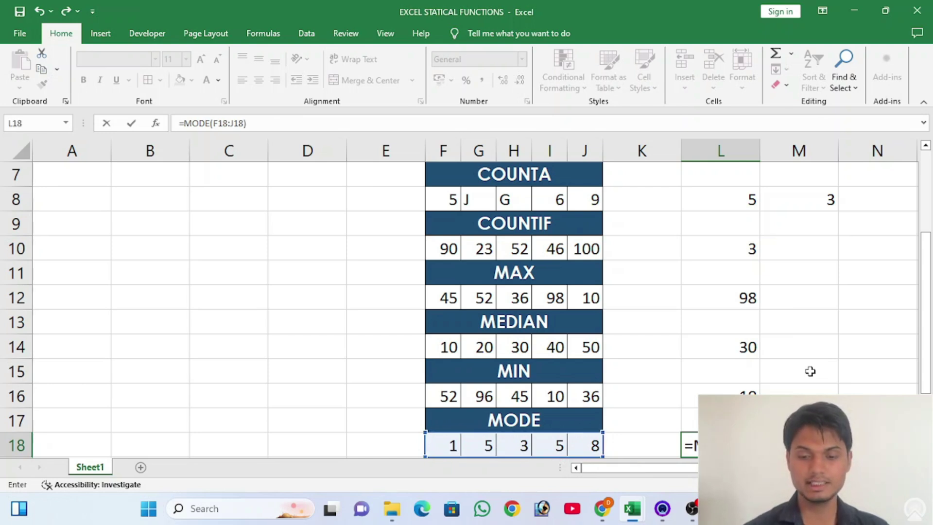
key(Return)
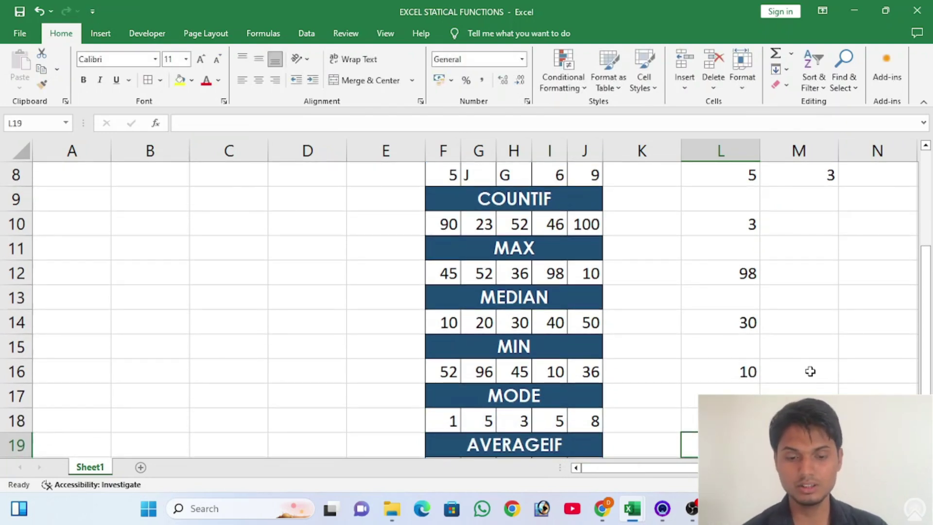
- Edit the MODE samples so the row reads 1, 5, 3, 5, 3, changing J18 to 3
key(Up)
key(Left)
key(Left)
key(Left)
key(Left)
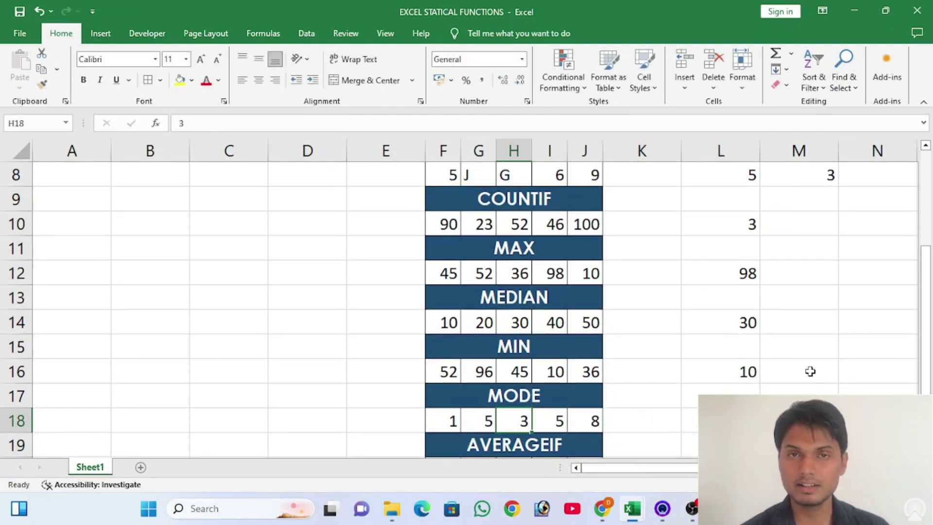
key(Right)
key(Right)
key(Right)
key(Right)
key(Right)
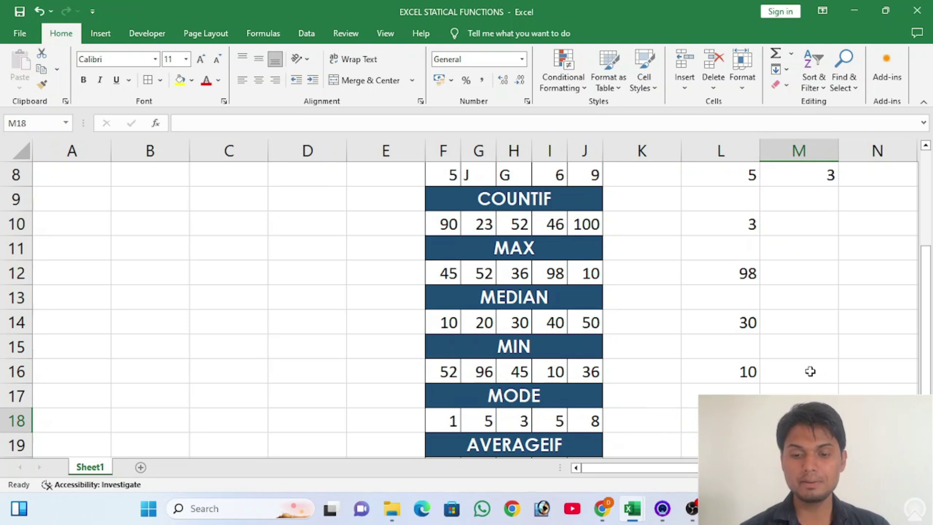
key(Left)
key(Left)
key(Left)
key(Left)
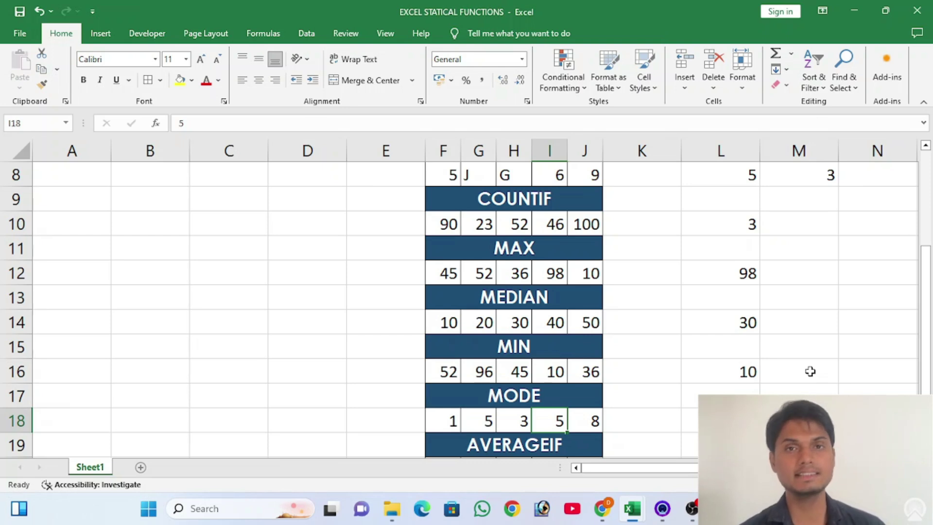
key(Left)
key(Left)
key(Left)
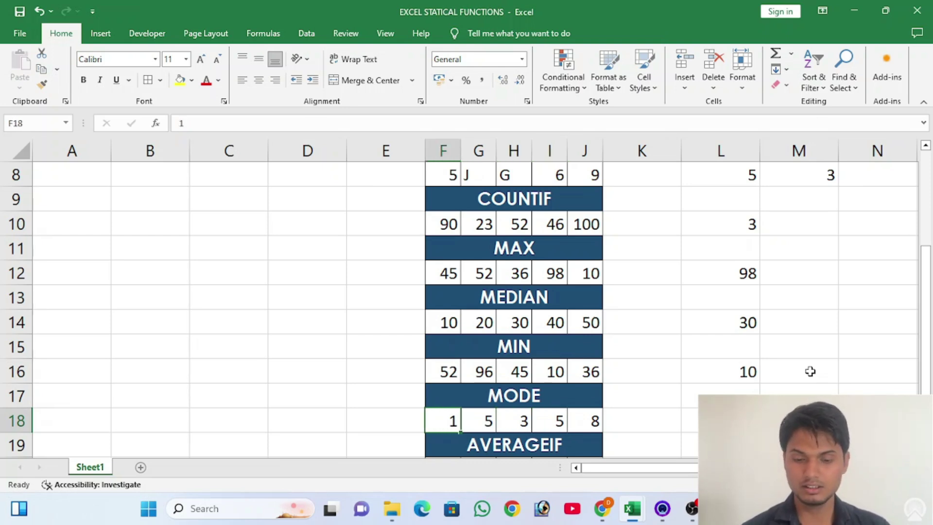
key(Right)
key(Right)
key(F2)
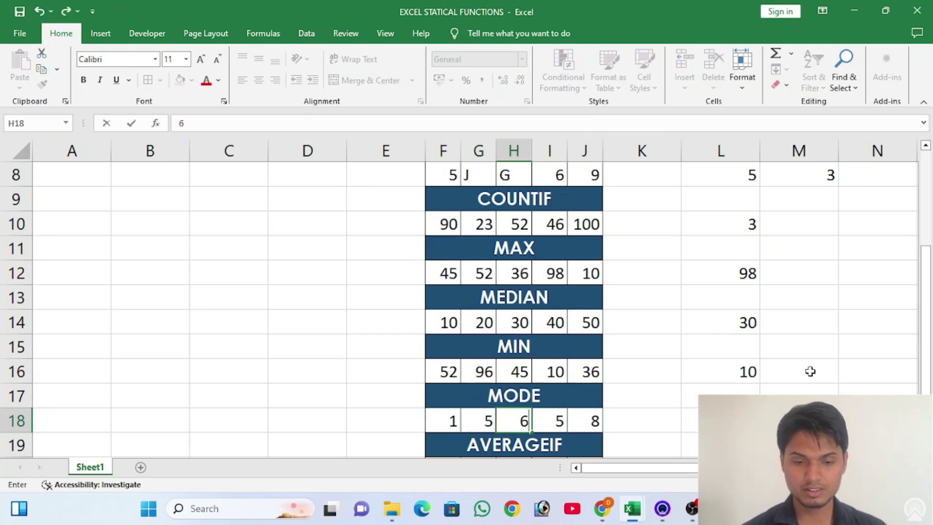
key(BackSpace)
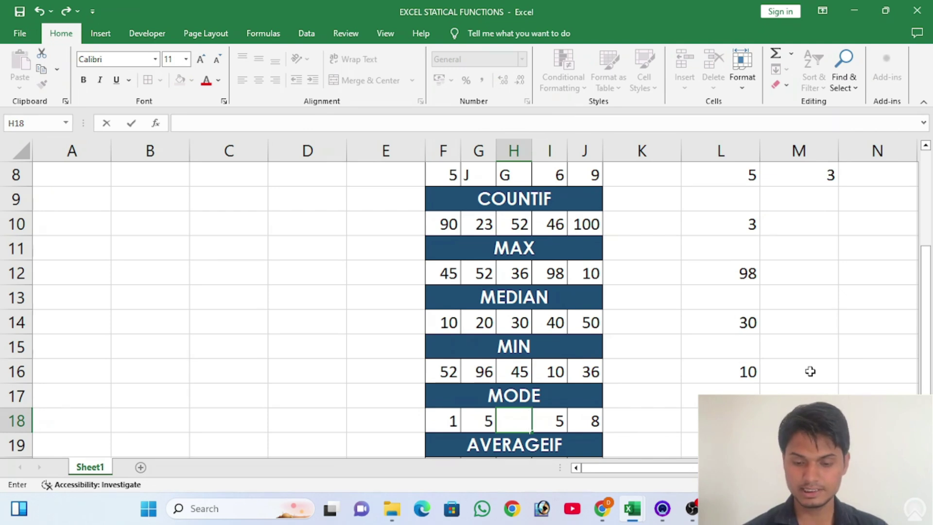
text(3)
key(Right)
key(Right)
text(3)
key(Down)
key(Down)
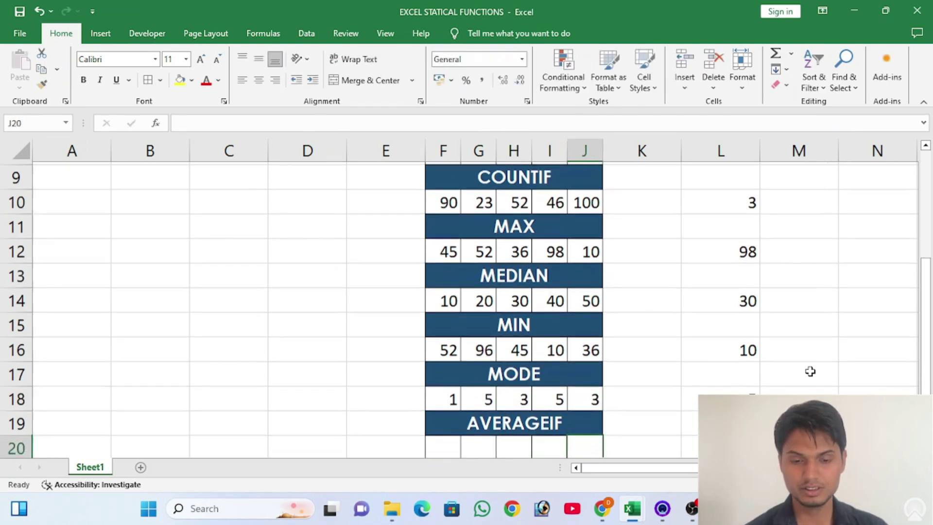
key(Up)
key(Up)
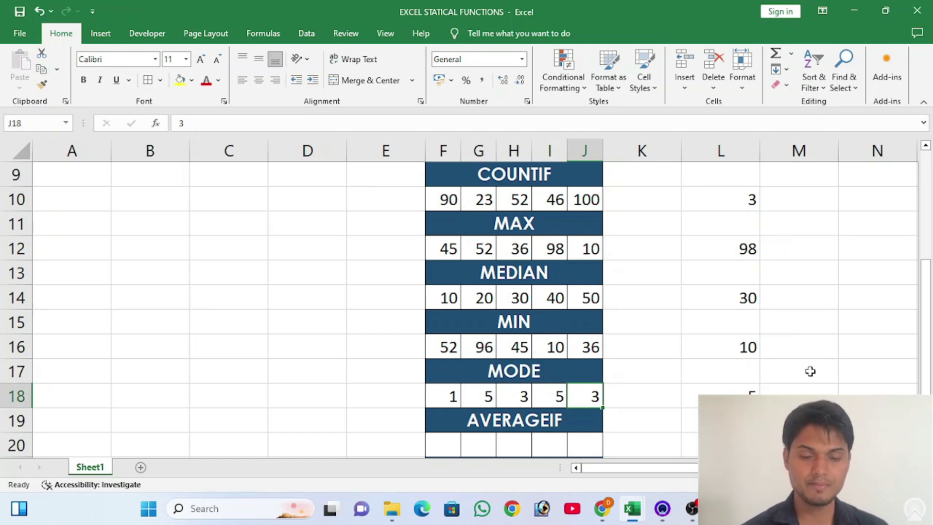
key(Right)
key(Right)
- Clear L18 and re-enter =MODE(F18:J18) there, returning 5
key(Delete)
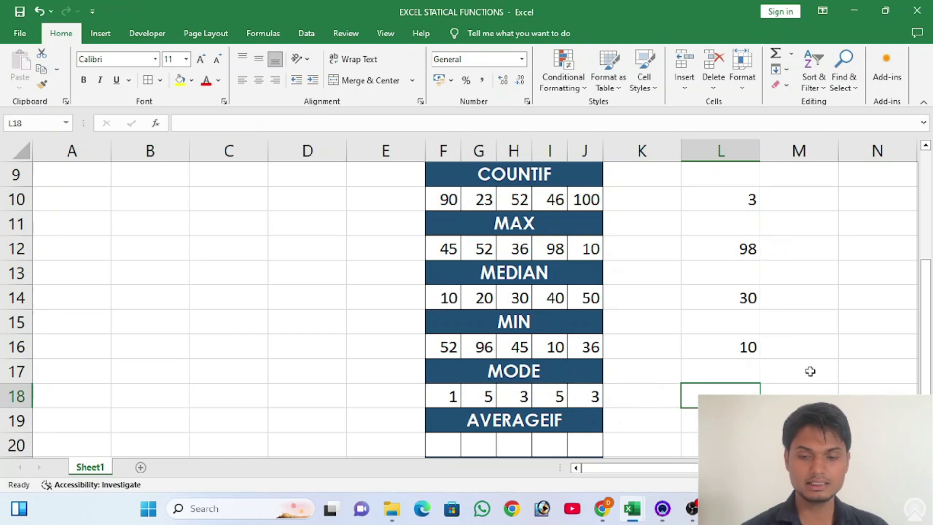
text(=)
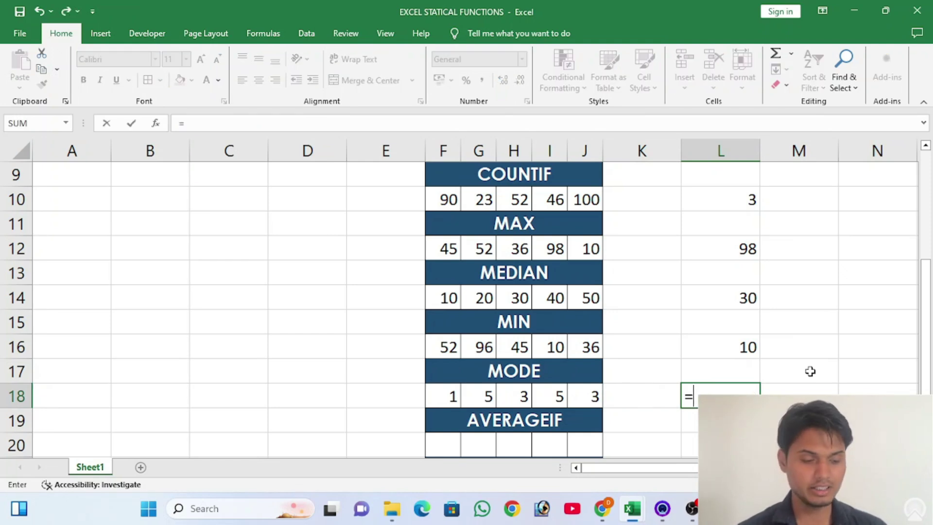
text(A)
key(BackSpace)
text(MODE()
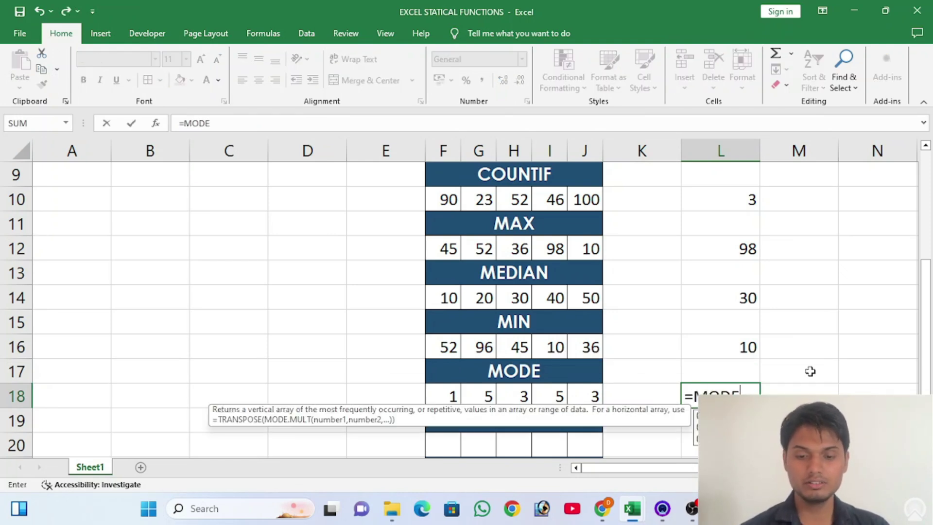
key(Left)
key(Left)
key(Left)
key(Left)
key(Left)
key(Left)
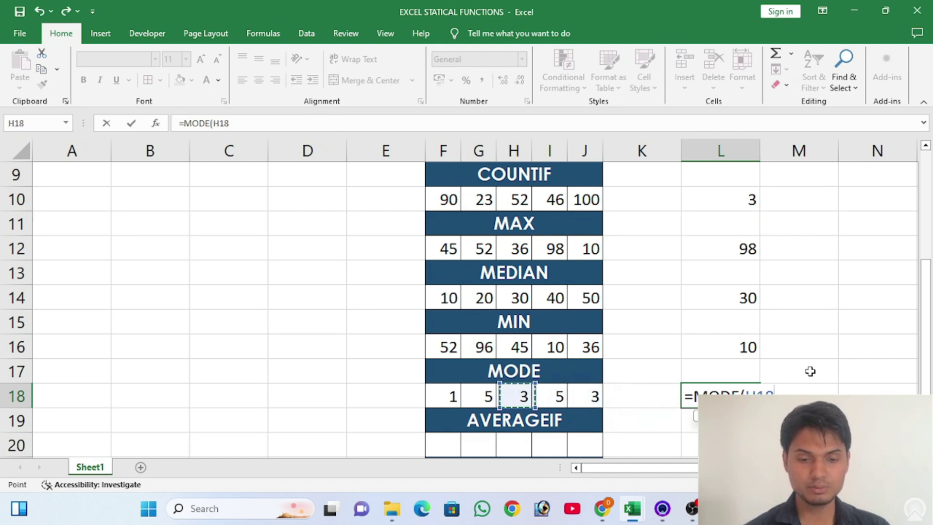
key(shift+Right)
key(shift+Right)
key(shift+Right)
key(shift+Right)
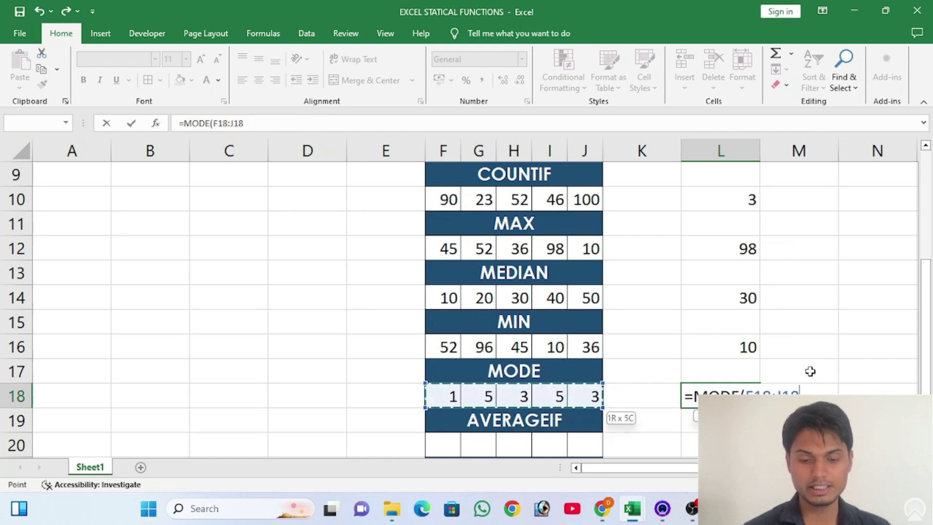
text())
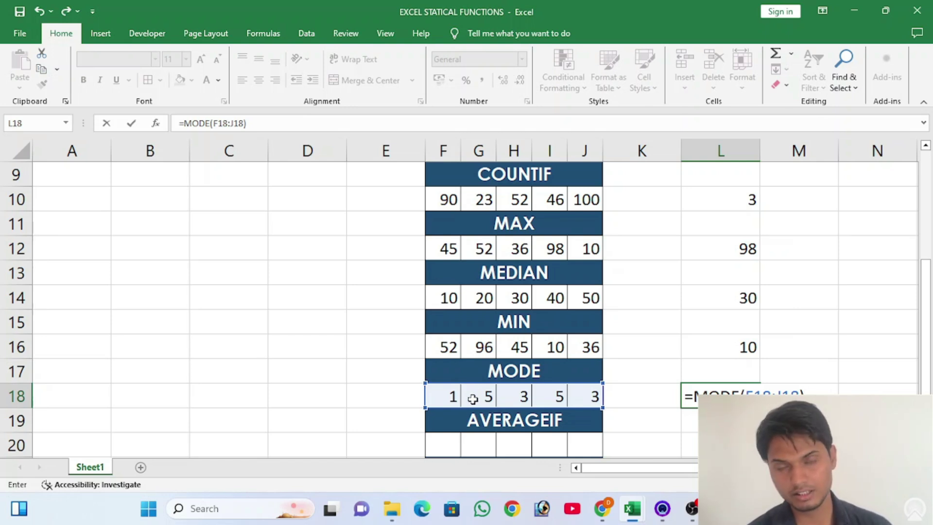
key(Return)
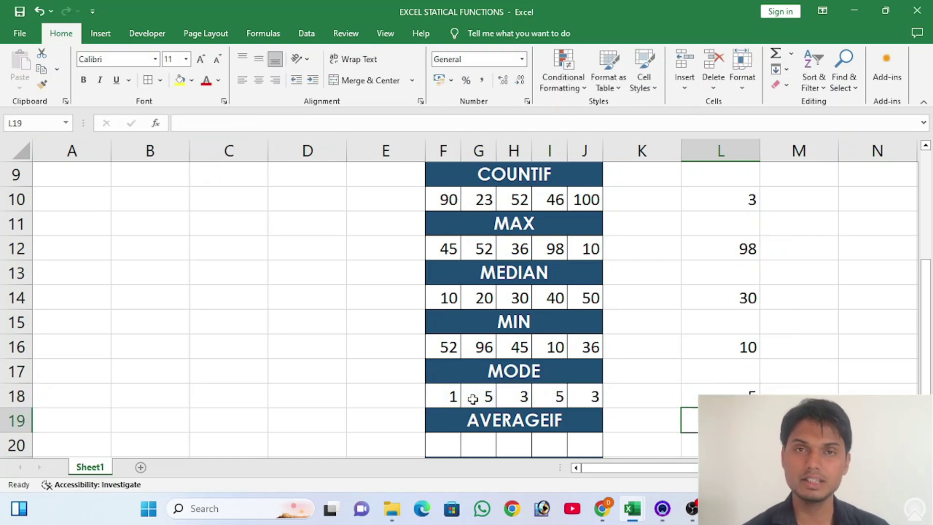
- Overwrite G18:J18 with 3, 5, 3, 5 so the MODE result in L18 becomes 3
key(Up)
key(Left)
key(Left)
key(Left)
key(Left)
key(Left)
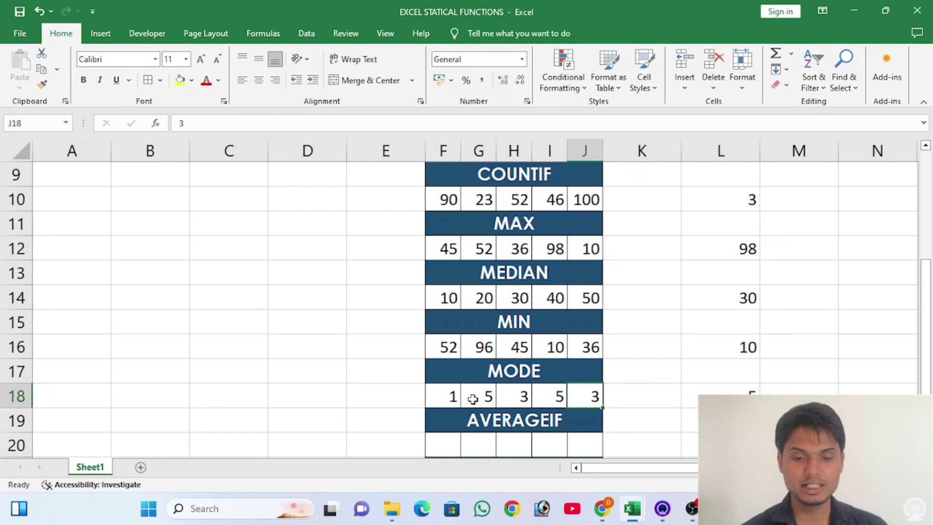
text(3)
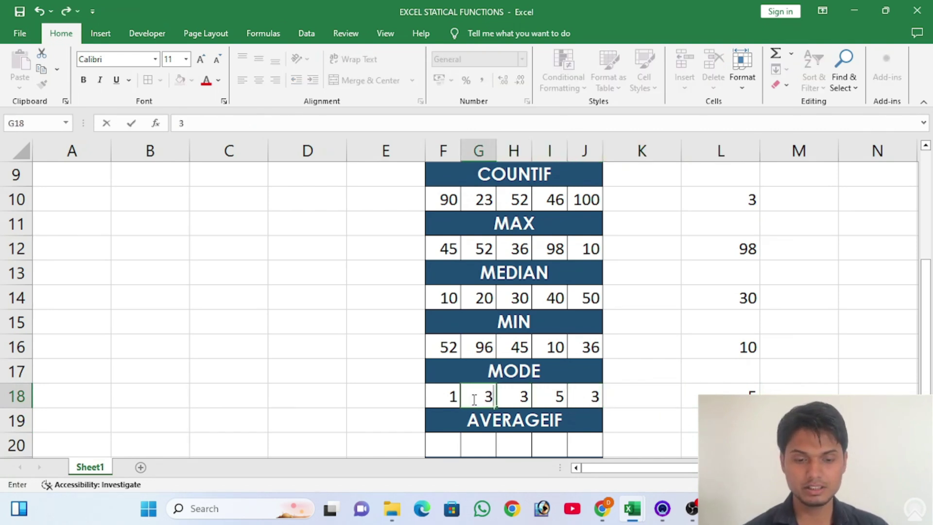
key(Right)
text(5)
key(Right)
key(Right)
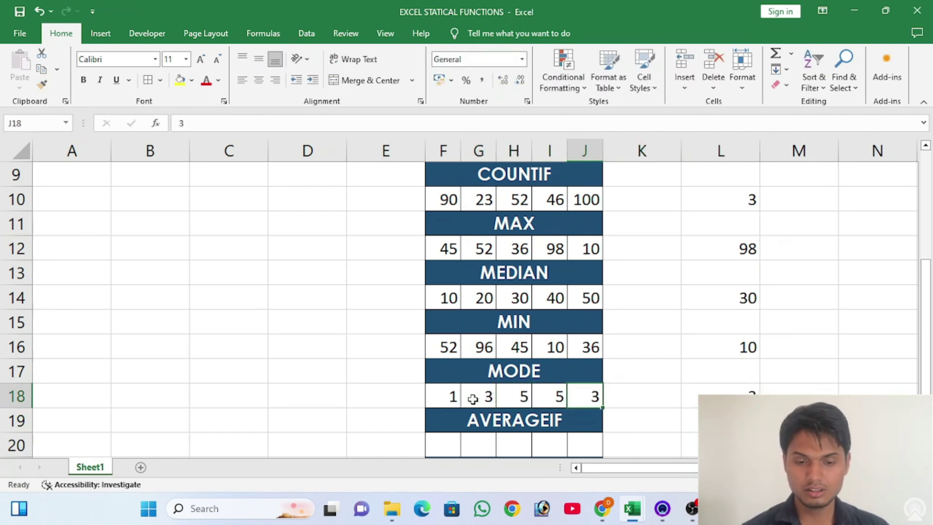
key(Left)
text(3)
key(Right)
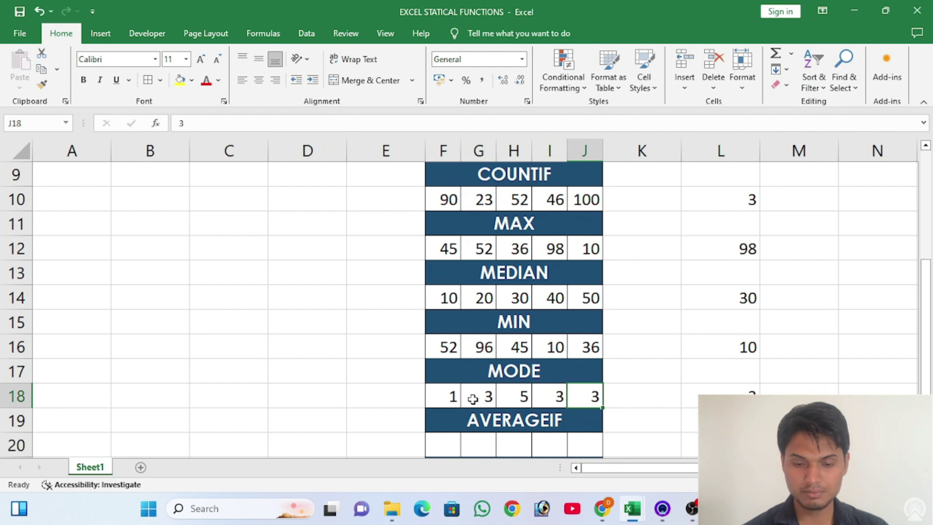
text(5)
key(Return)
key(Up)
key(Right)
key(Right)
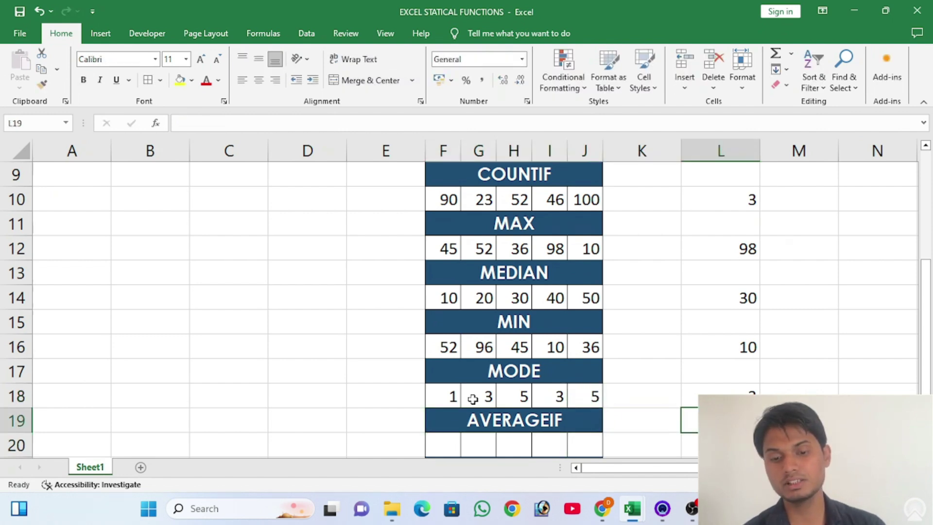
key(Up)
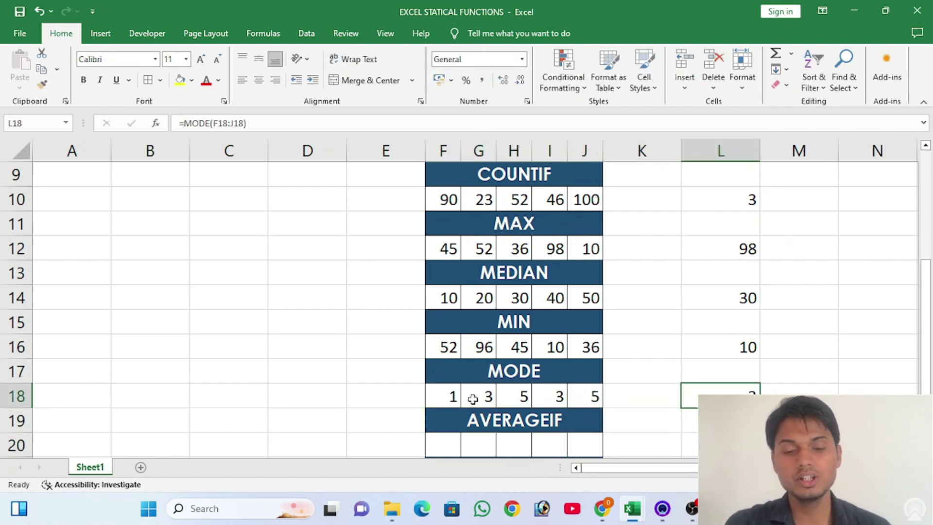
- Review the updated MODE values, then move down to the AVERAGEIF heading
key(Left)
key(Left)
key(Left)
key(Left)
key(Left)
key(Left)
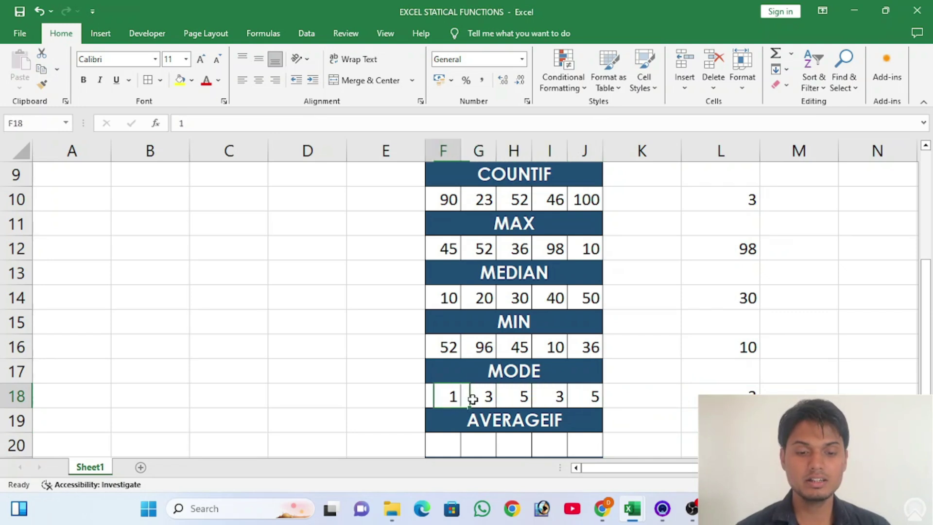
key(Right)
key(shift+Right)
key(Left)
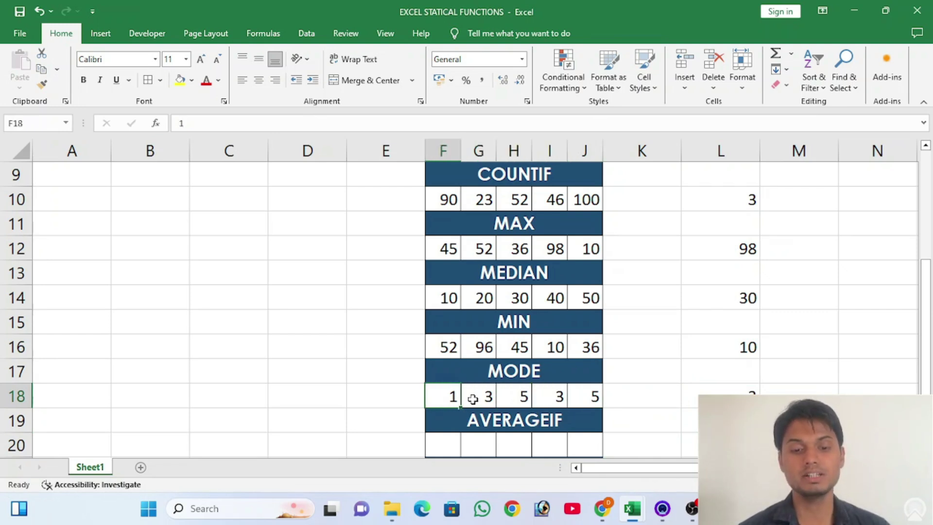
key(Right)
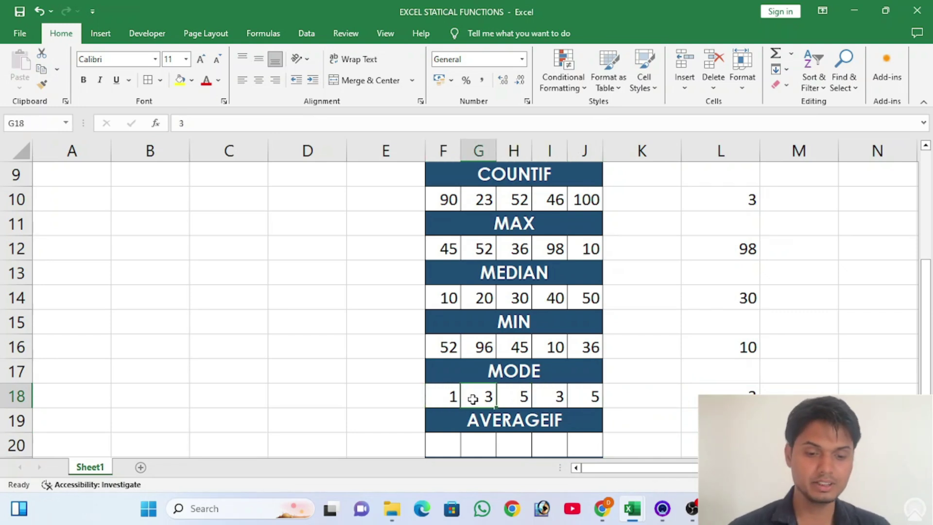
key(Down)
key(Down)
key(Down)
key(Up)
key(Up)
key(Up)
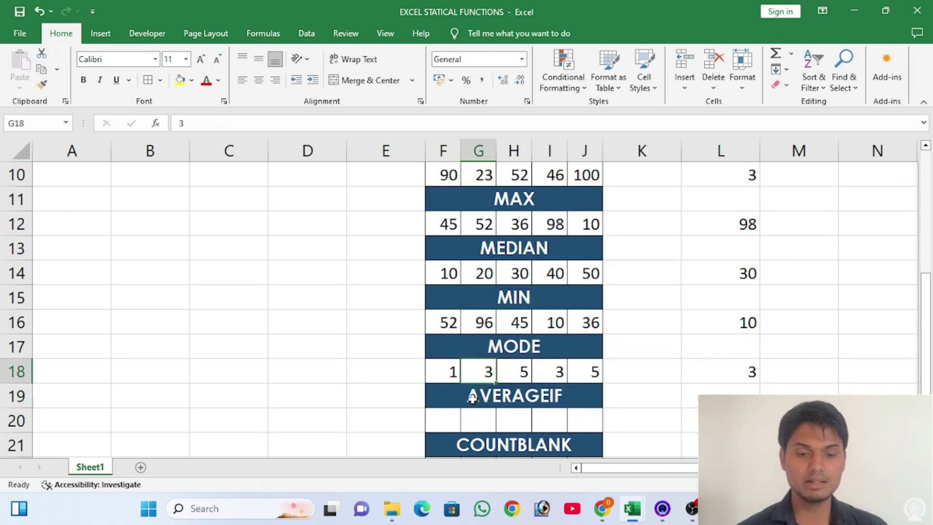
key(Down)
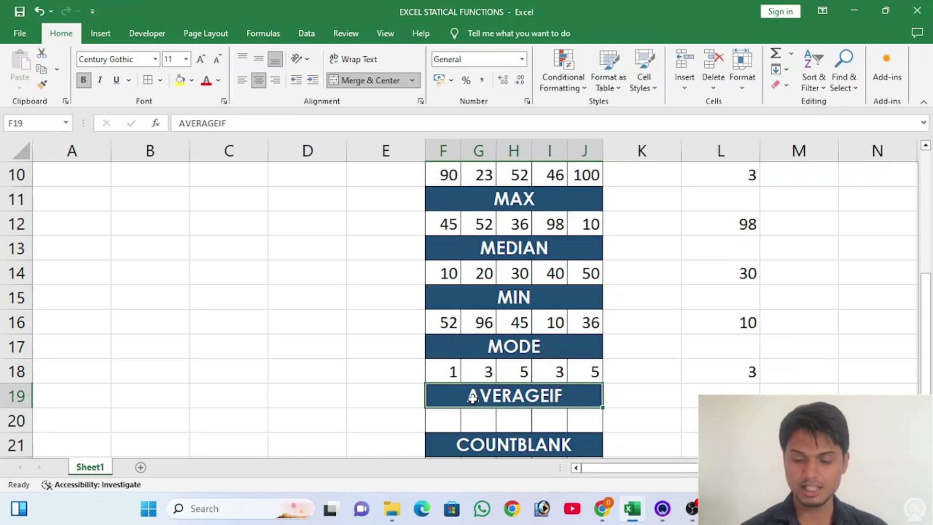
- Undo the accidental entries over the AVERAGEIF heading and row, returning to F20
text(45)
key(BackSpace)
key(BackSpace)
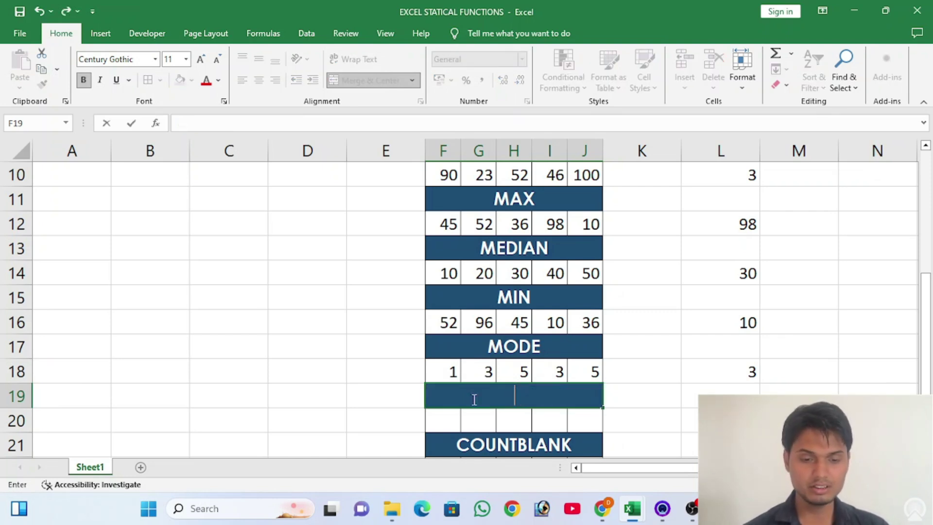
key(Escape)
key(Down)
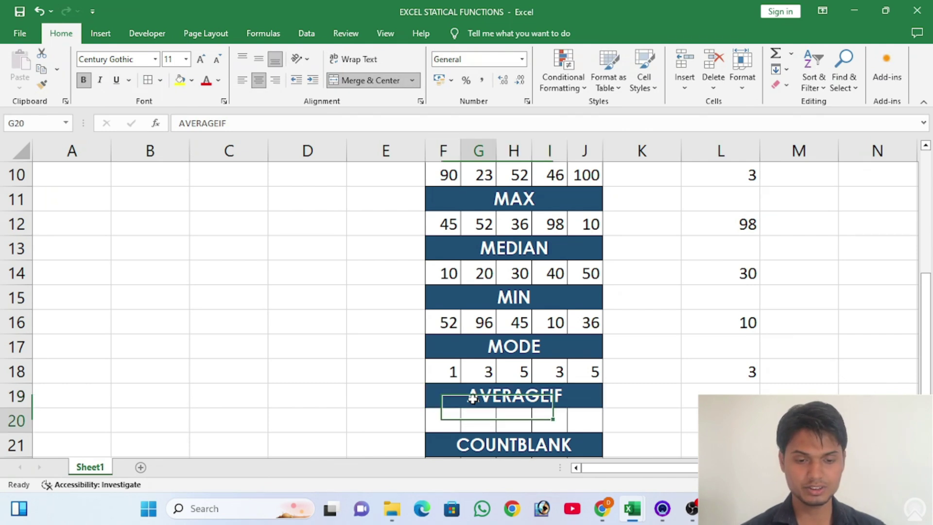
key(Left)
text(52)
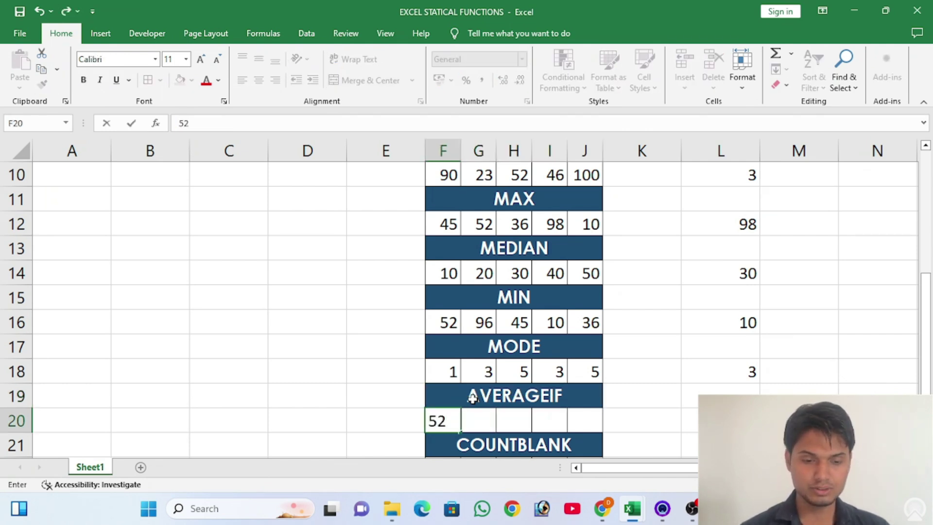
key(Tab)
text(63)
key(Tab)
text(4)
key(BackSpace)
key(Left)
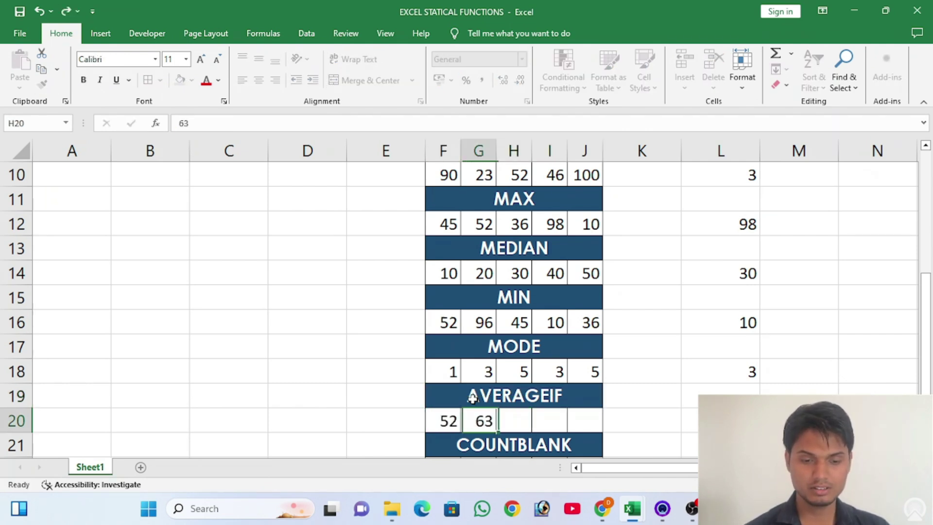
key(Left)
- Enter 10, 60, 50, 40 and 10 across F20:J20, ending on L20
text(10)
key(Tab)
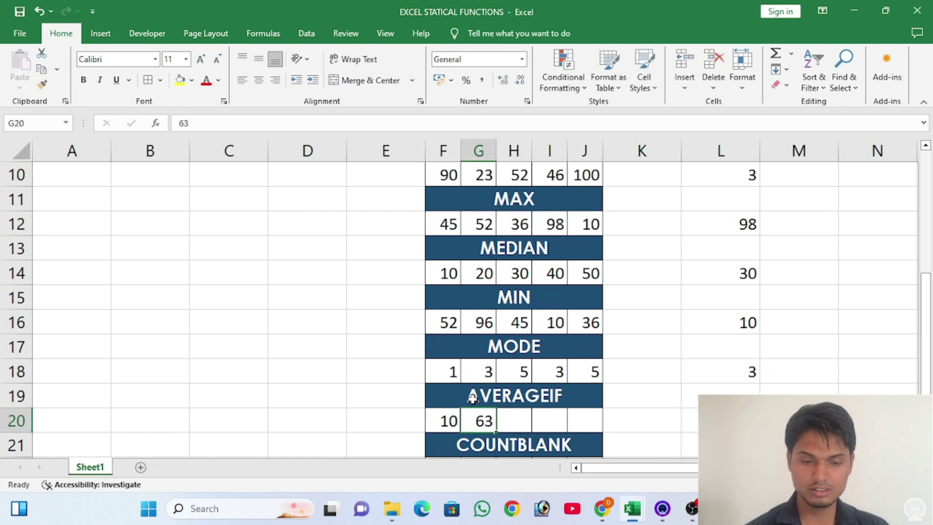
text(60)
key(Tab)
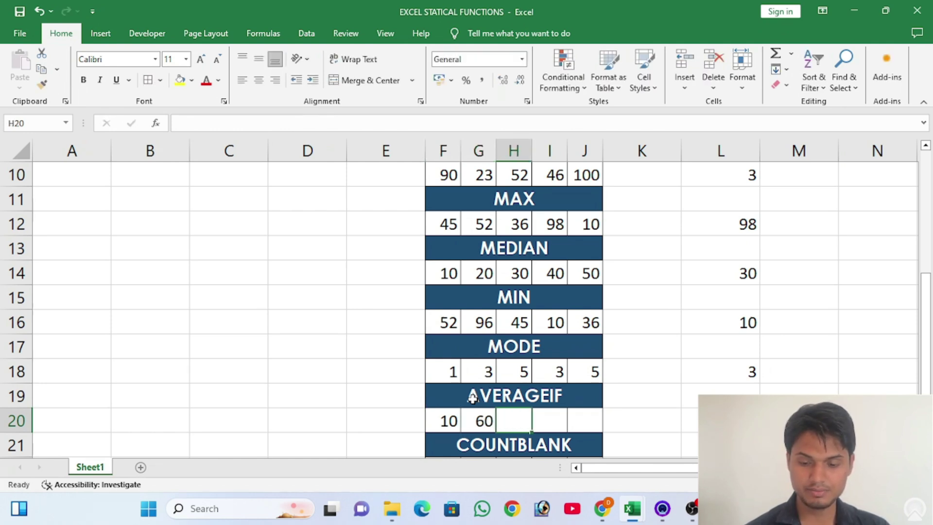
text(50)
key(Tab)
text(40)
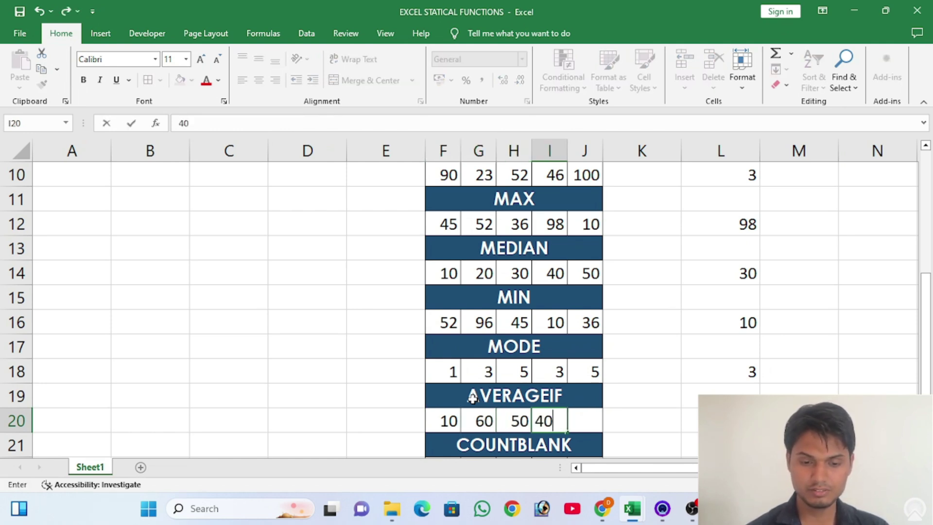
key(Tab)
text(10)
key(Tab)
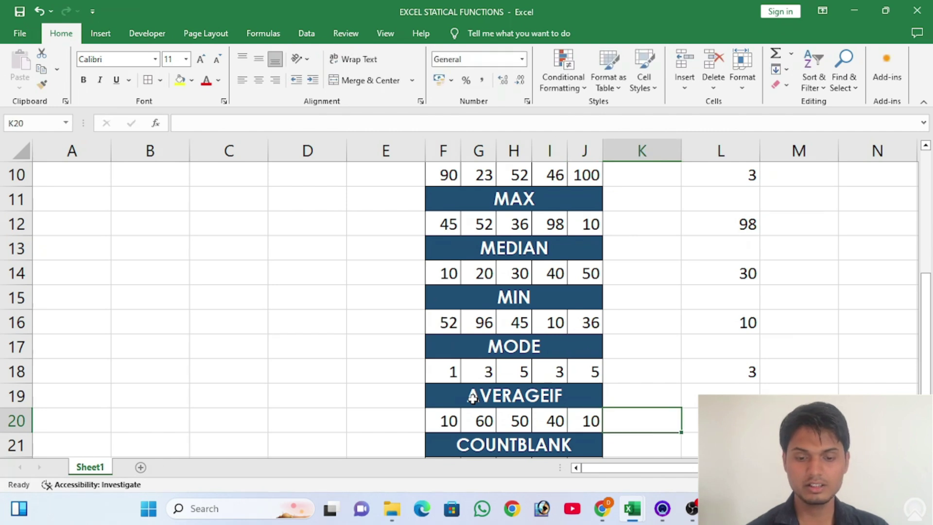
key(Tab)
key(Tab)
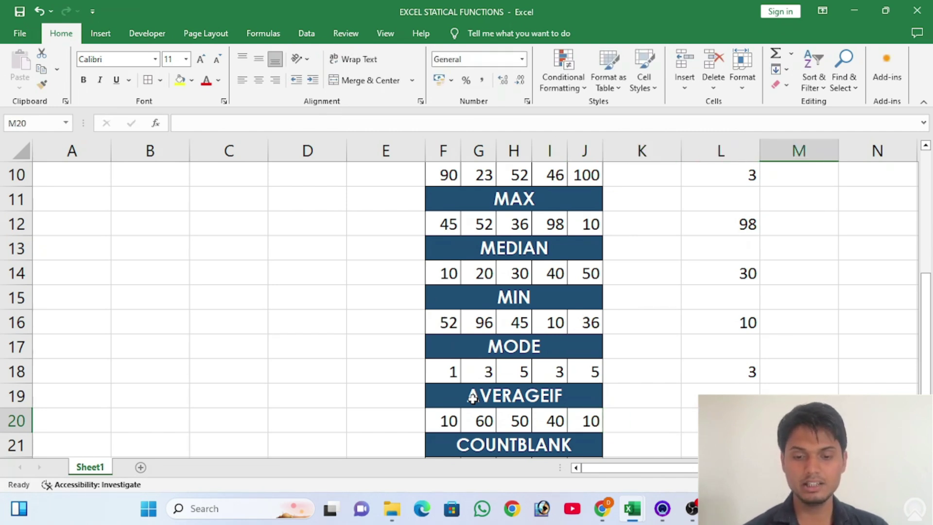
key(Left)
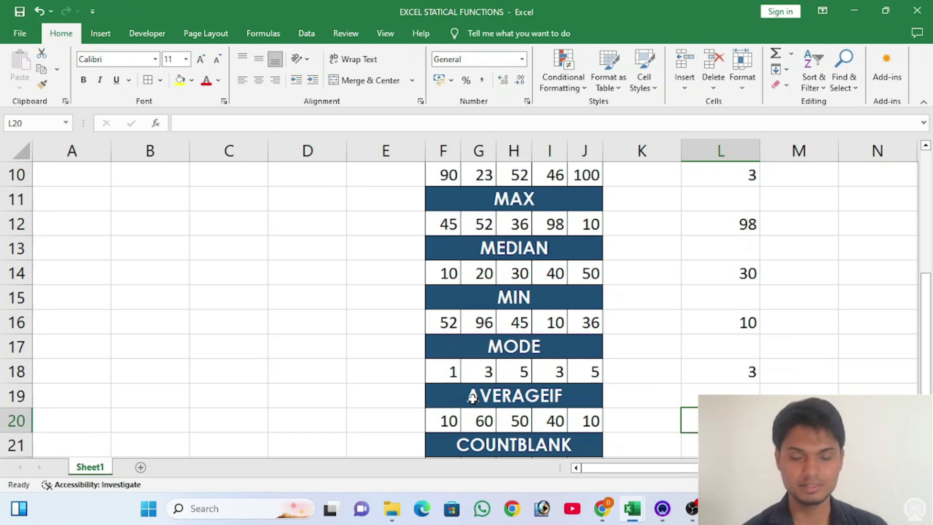
- Enter =AVERAGEIF(F20:J20,">=50") in L20 to average the sample values of at least 50
text(=AVERAGE)
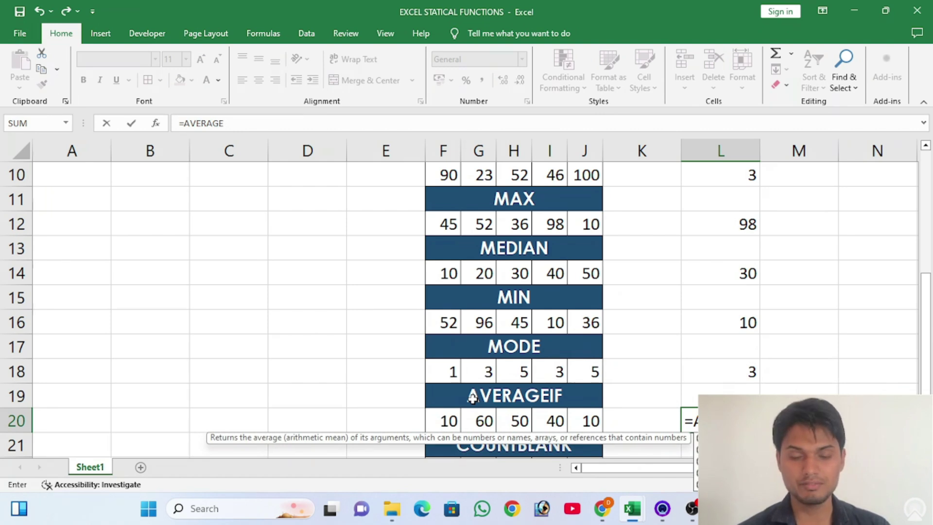
text(IF)
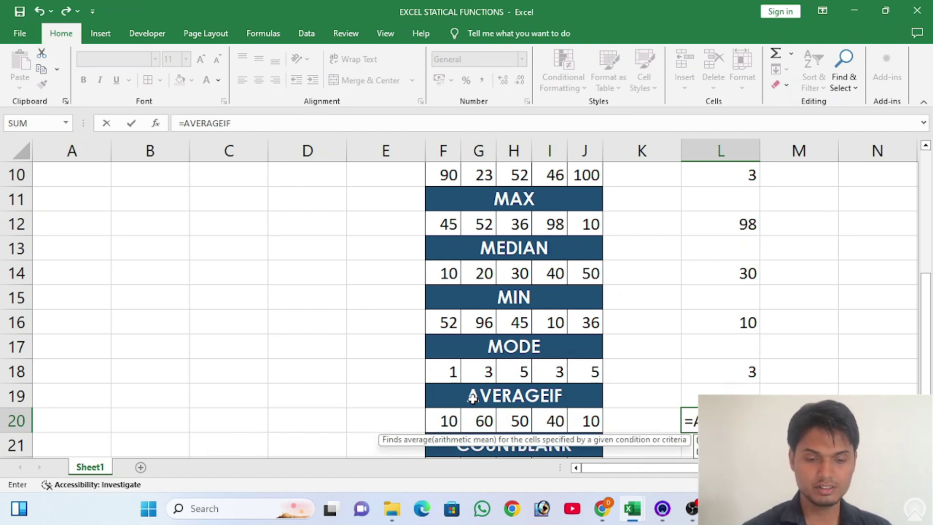
text(()
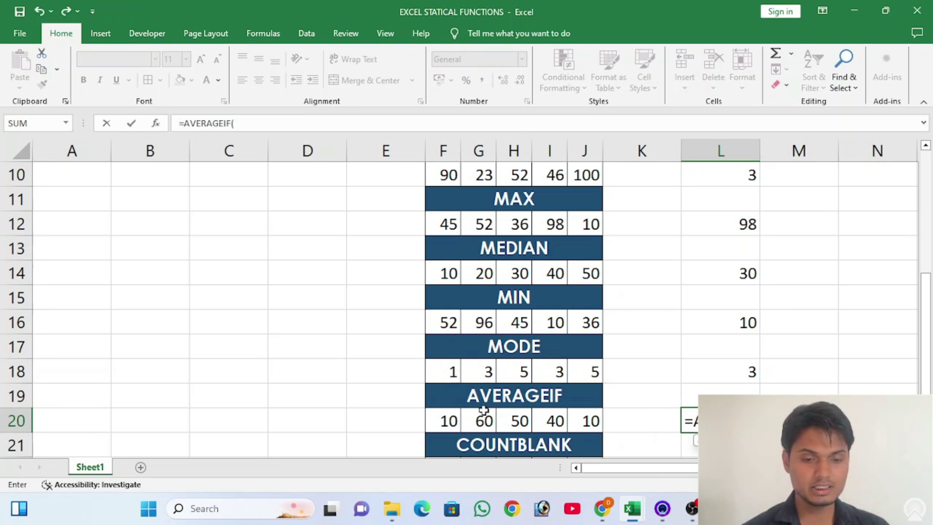
drag(448, 420, 588, 419)
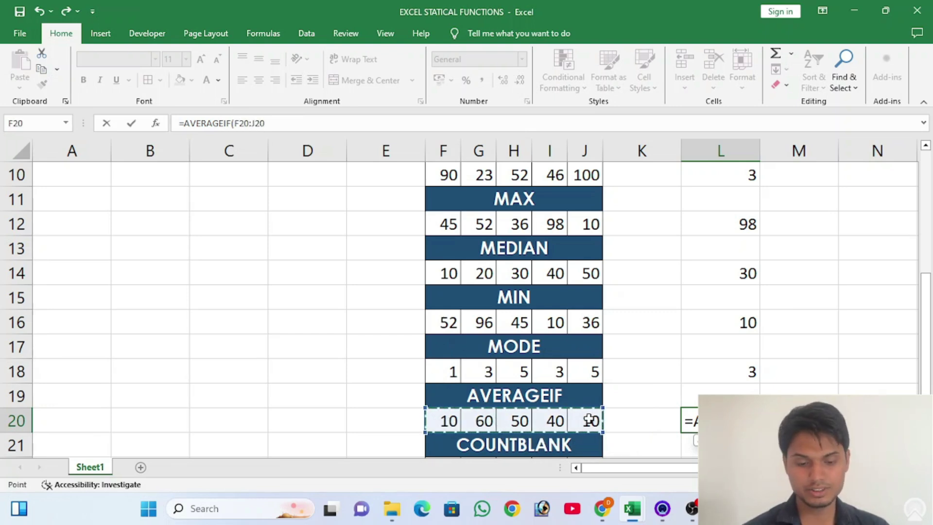
text(,">)
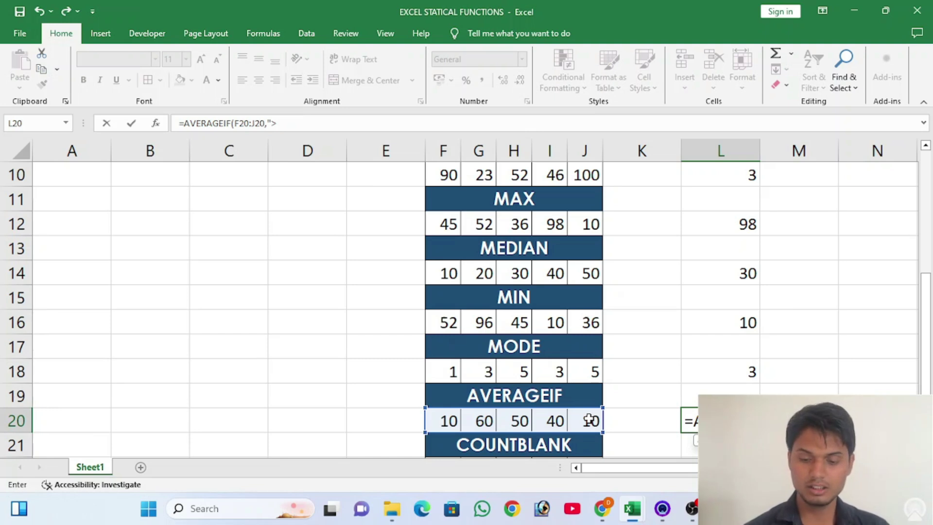
text(=5)
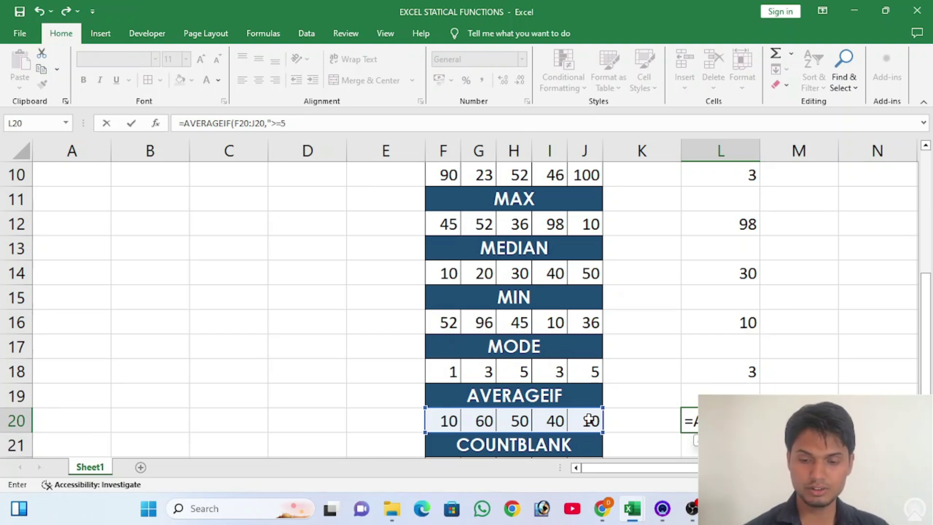
text(0"))
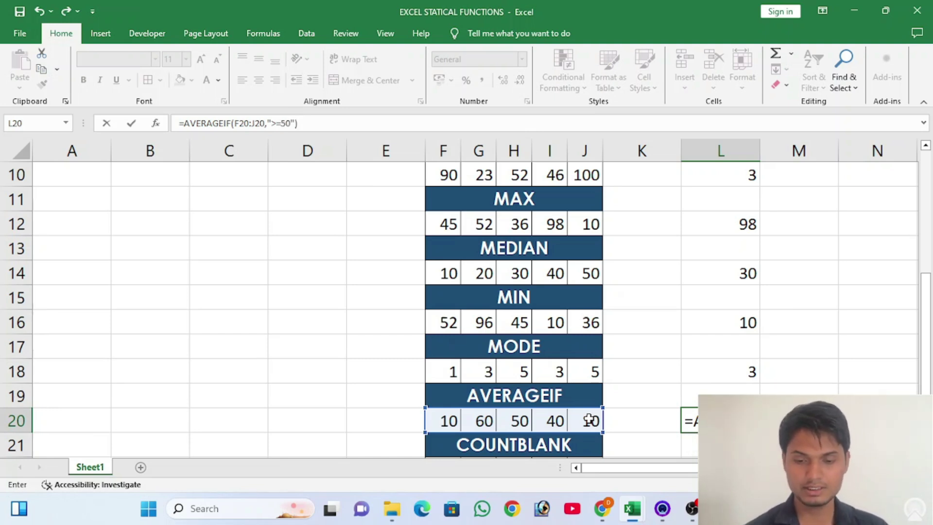
key(Return)
key(Up)
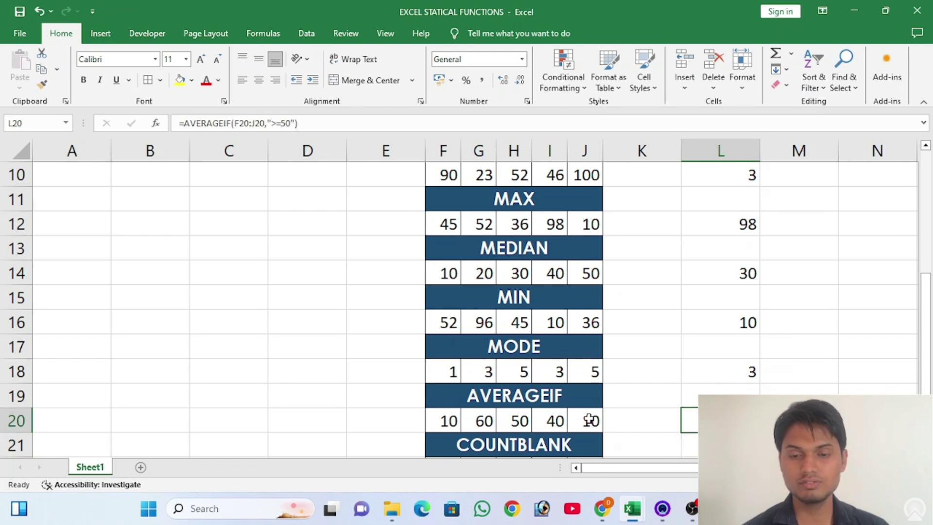
key(Left)
key(Left)
key(Left)
key(Left)
key(Left)
key(Left)
key(Right)
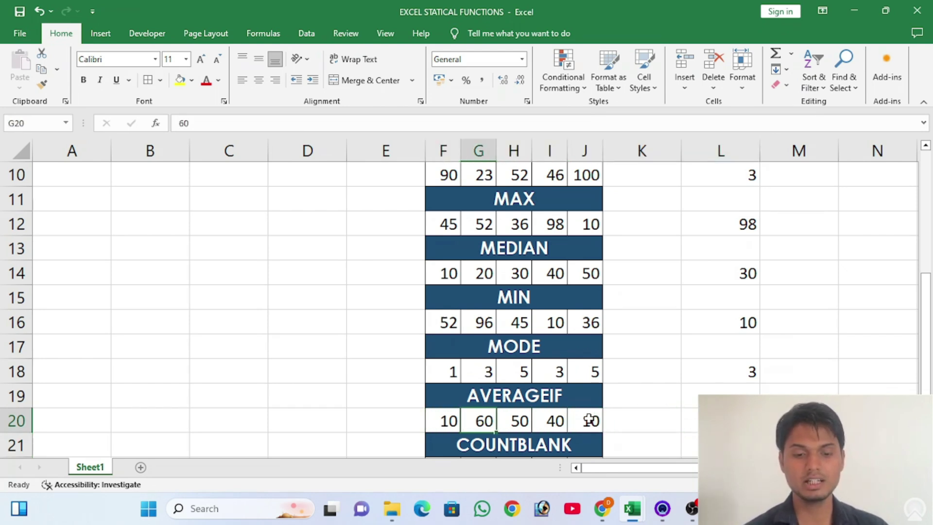
key(shift+Right)
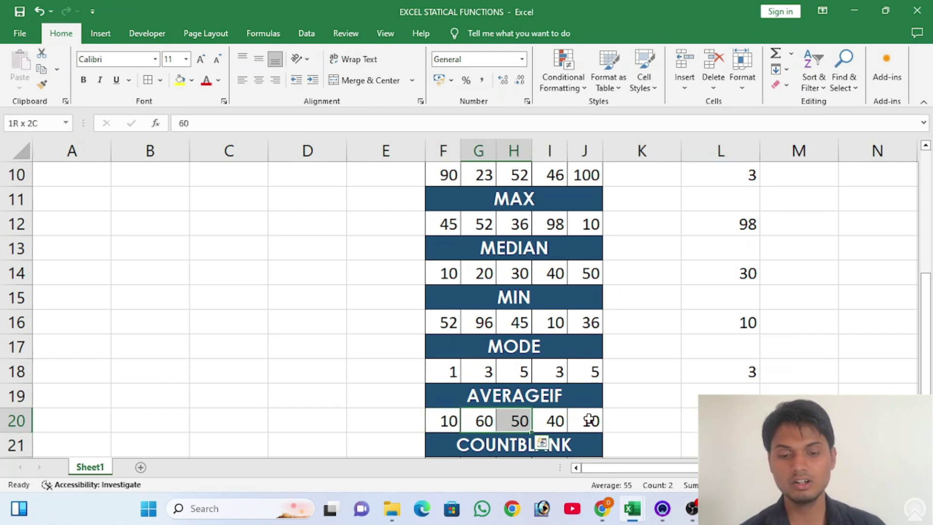
key(Left)
key(Left)
key(Left)
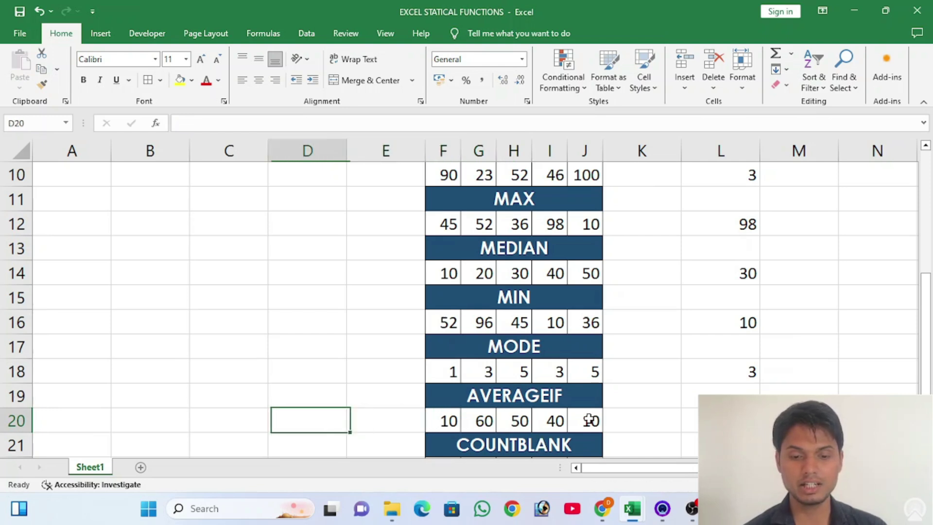
key(Right)
key(Right)
key(Right)
key(Right)
key(Right)
key(Right)
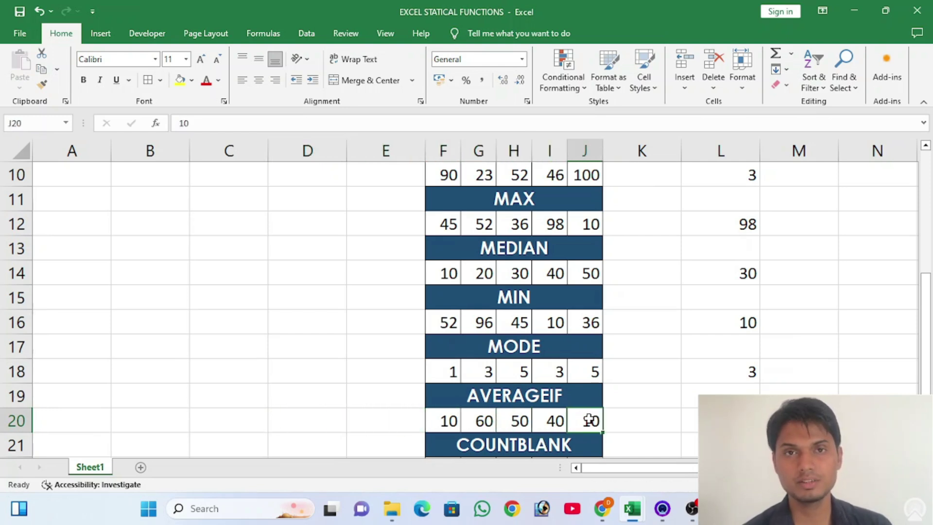
key(Right)
key(Right)
key(Right)
key(Left)
key(F2)
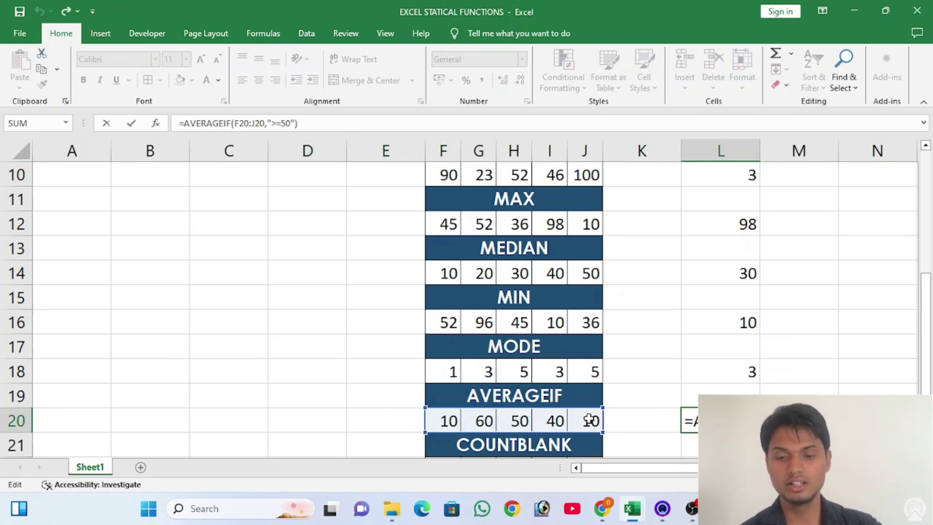
key(Left)
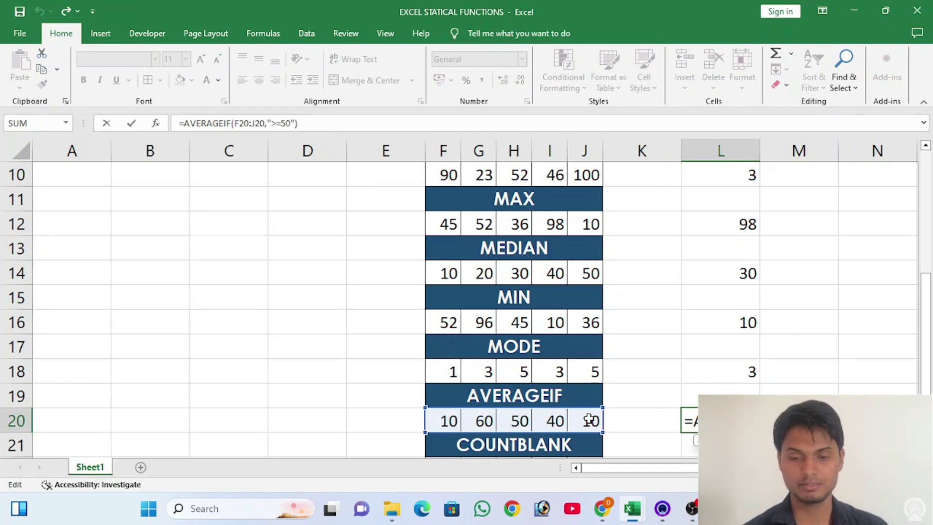
key(Return)
key(Left)
key(Left)
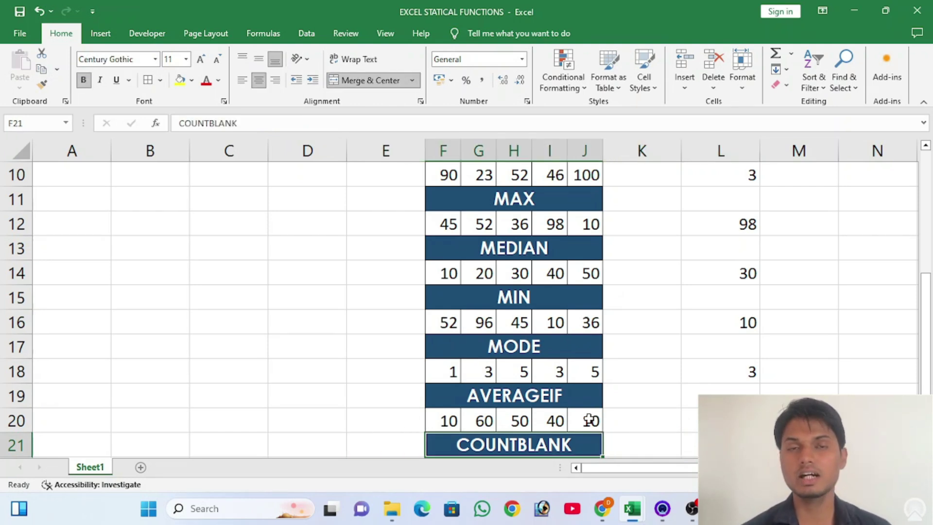
key(Down)
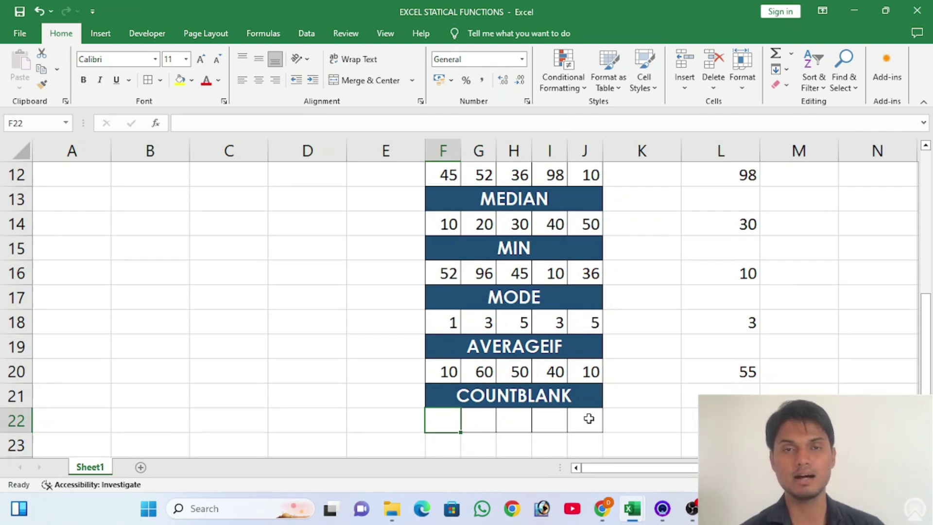
- Put 50 in I22 as the only sample value in the COUNTBLANK row
key(Right)
key(Right)
key(Right)
key(Right)
key(Right)
key(Right)
key(Right)
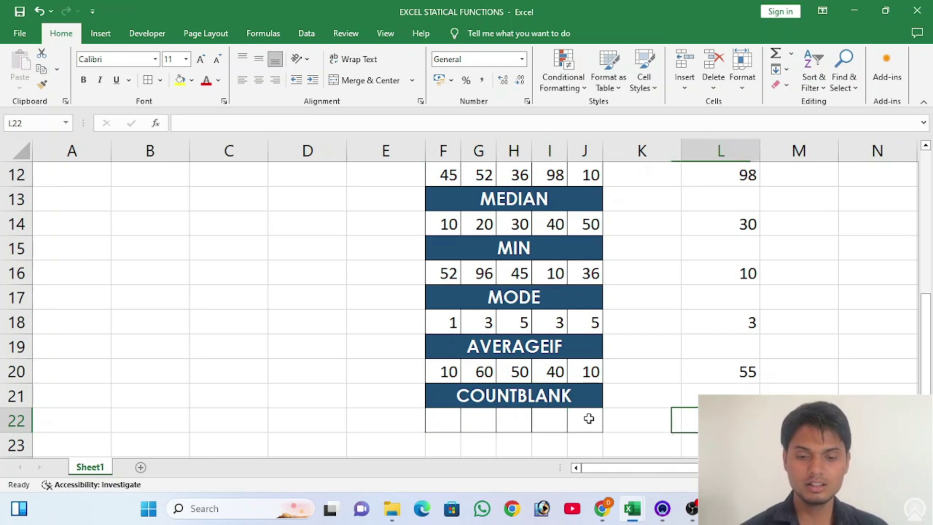
key(Left)
key(Left)
key(Left)
key(Left)
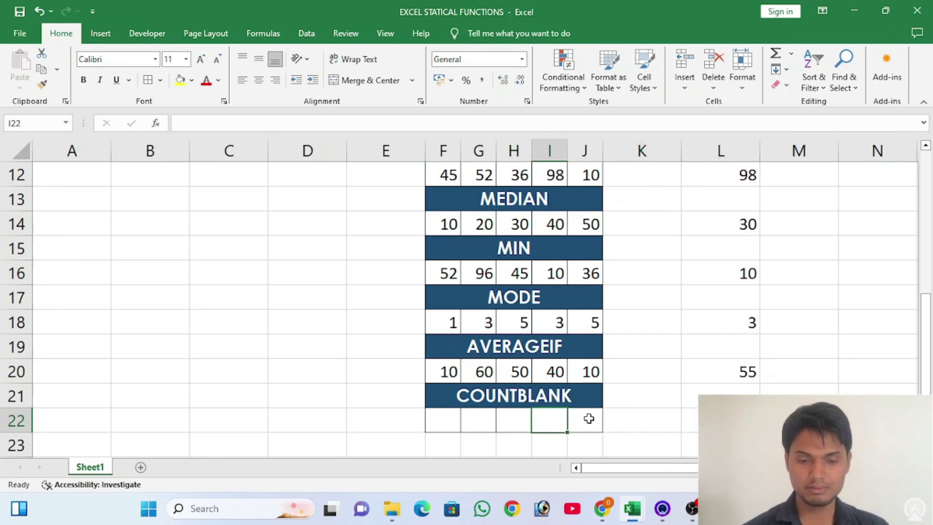
text(50)
key(Return)
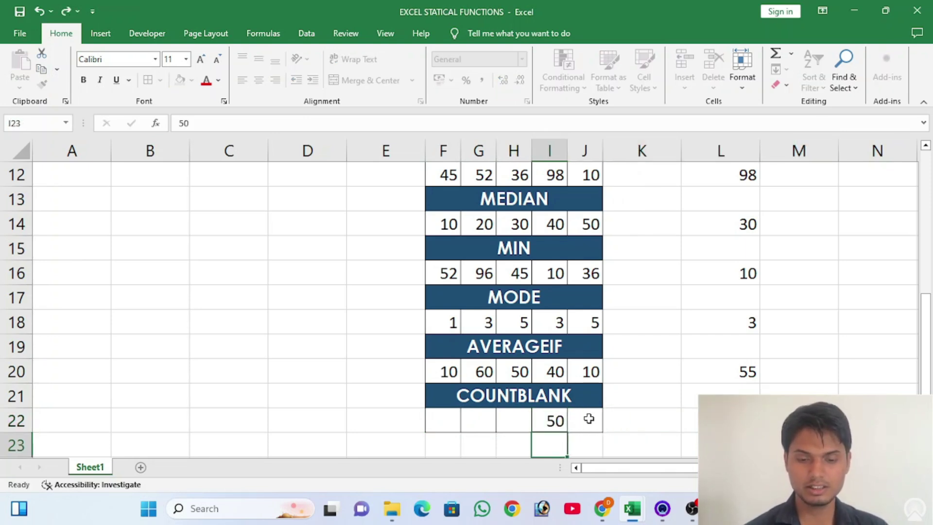
- Enter =COUNTBLANK(F22:J22) in L22 to count the row's empty cells
key(Left)
key(Right)
key(Right)
key(Right)
key(Right)
key(Right)
key(Up)
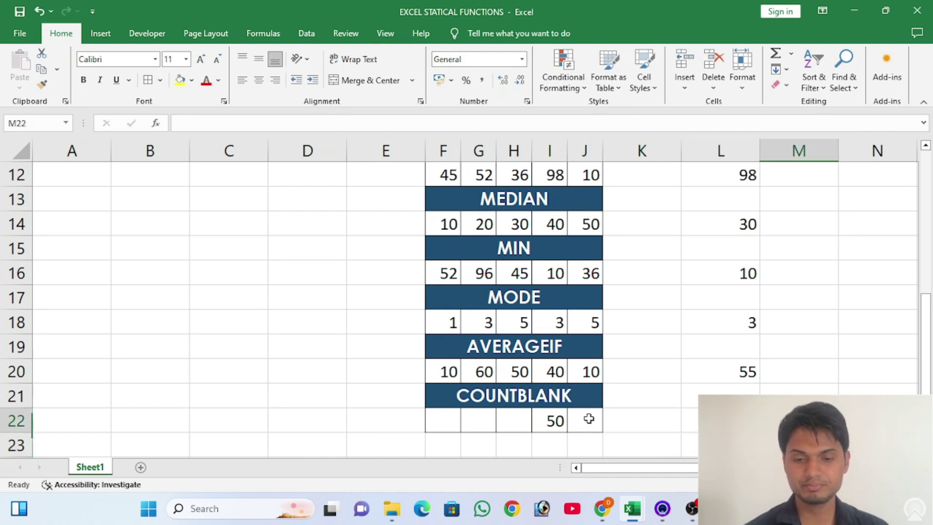
key(Left)
text(=COUN)
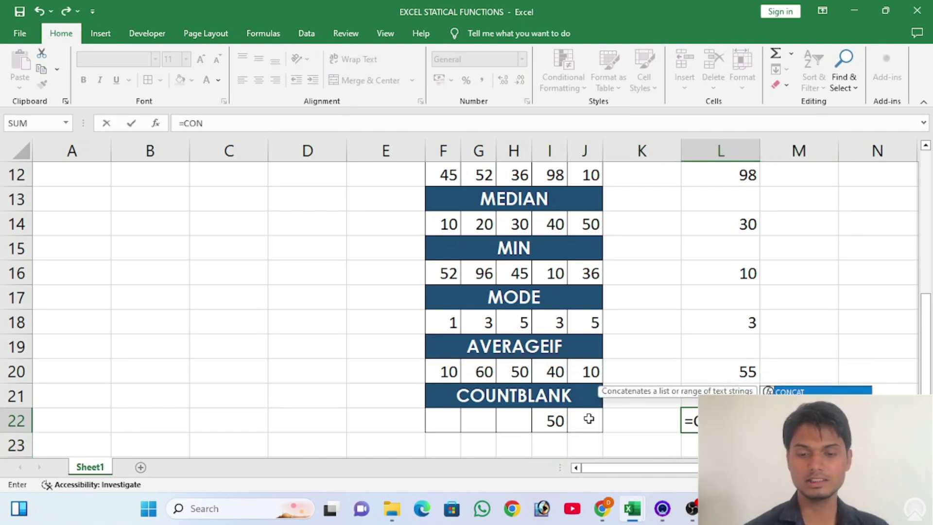
text(TBL)
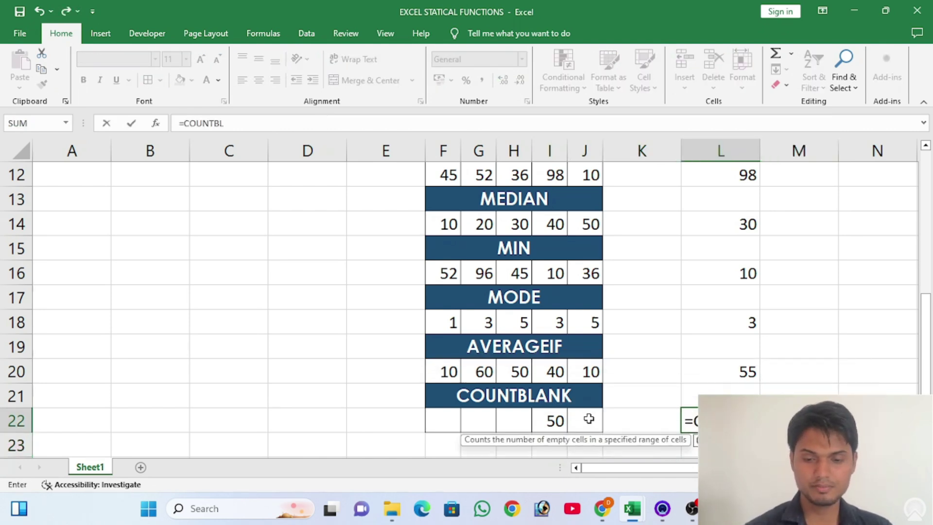
text(ANK()
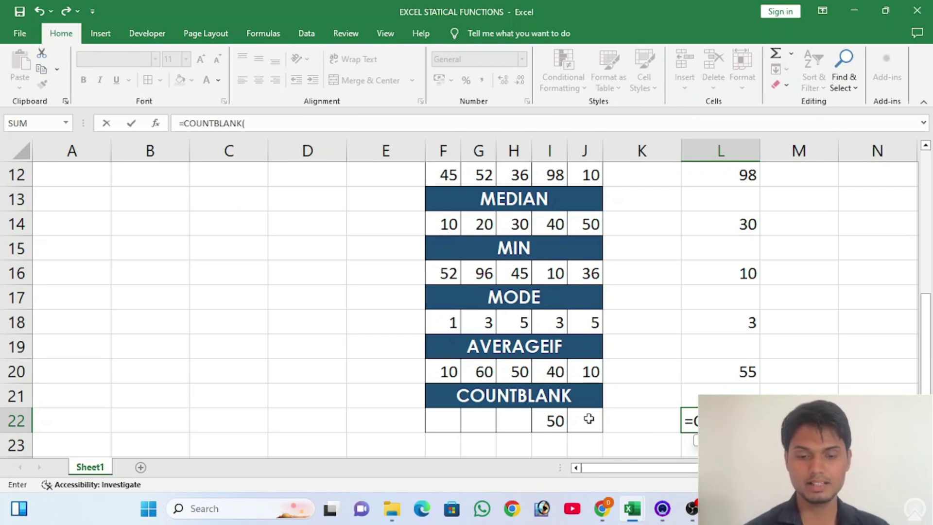
key(Left)
key(Left)
key(Left)
key(Left)
key(Left)
key(Left)
key(shift+Right)
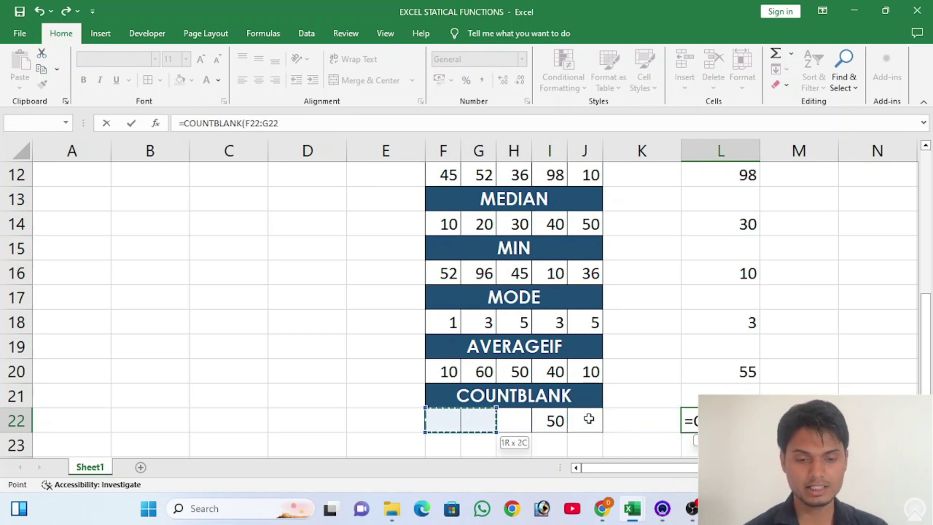
key(shift+Right)
key(shift+Right)
key(shift+Right)
text())
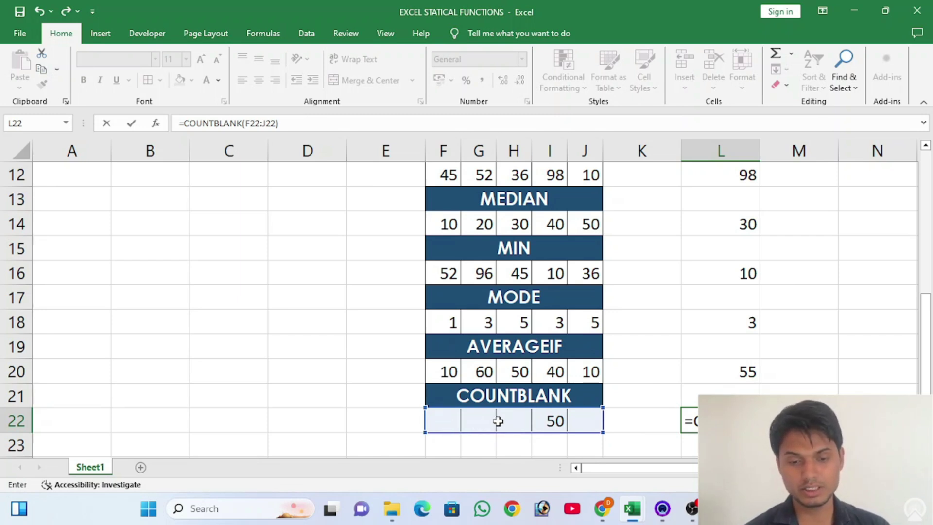
key(Return)
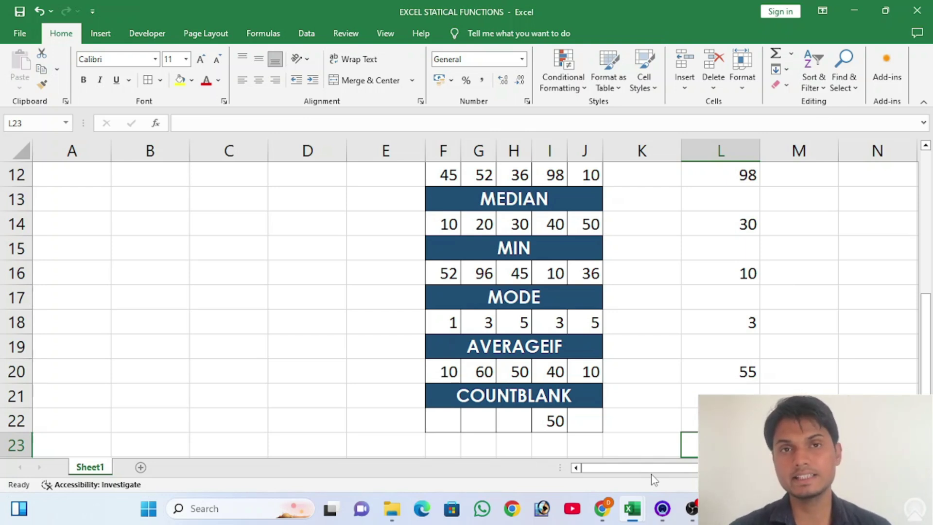
- Type an e-mail-style address into C21 so Excel converts it into a hyperlink
key(Left)
key(Left)
key(Left)
key(Left)
key(Left)
key(Left)
key(Left)
key(Left)
key(Left)
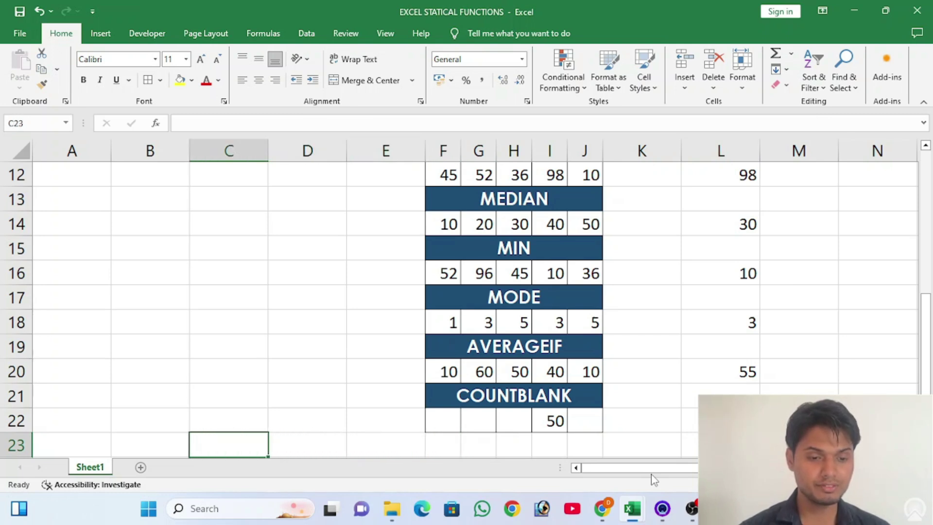
key(Up)
key(Up)
text(DSA)
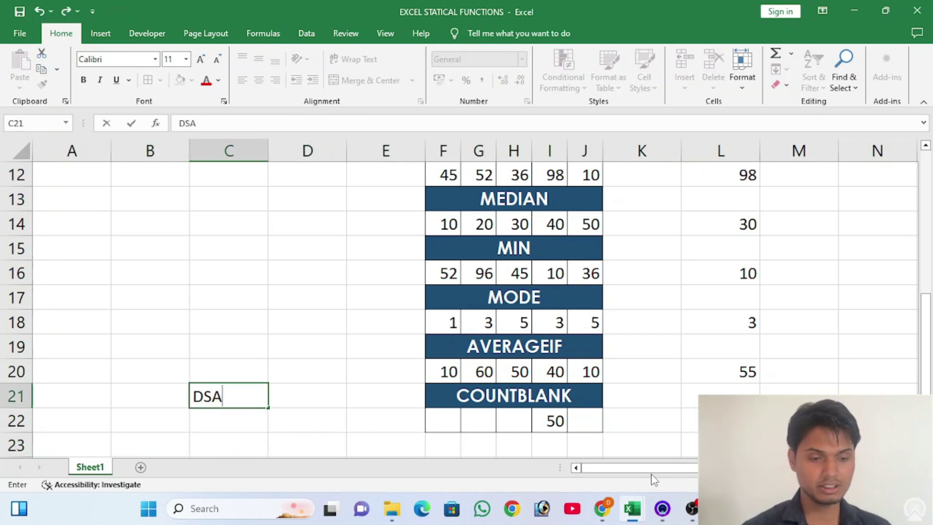
key(BackSpace)
key(BackSpace)
key(BackSpace)
text(dsa@)
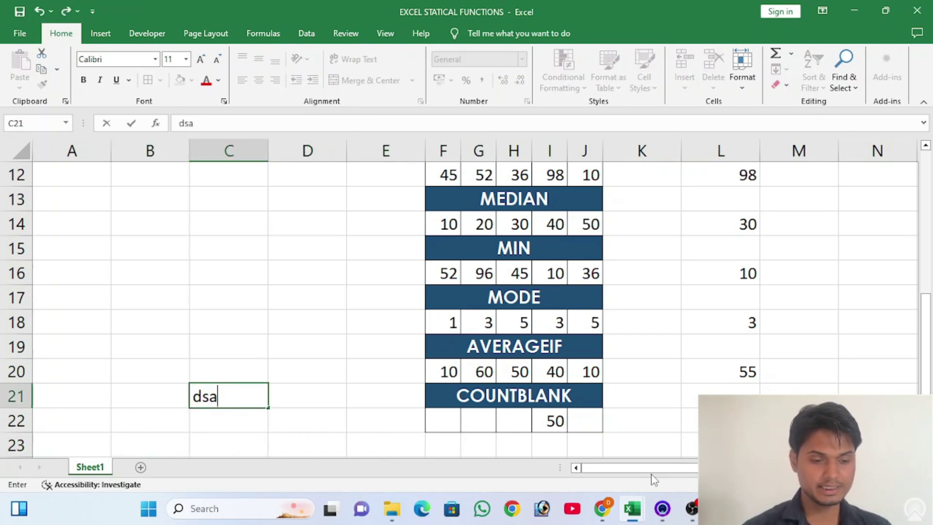
text(25)
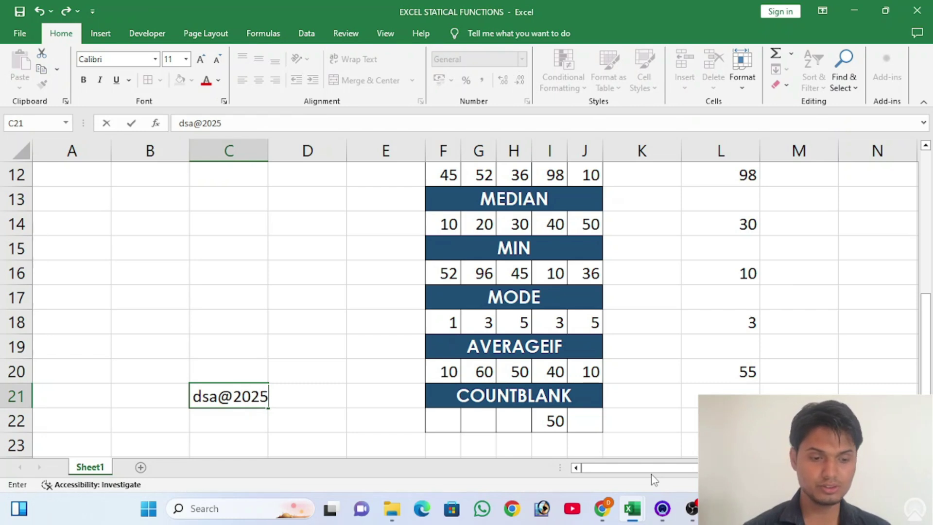
key(Return)
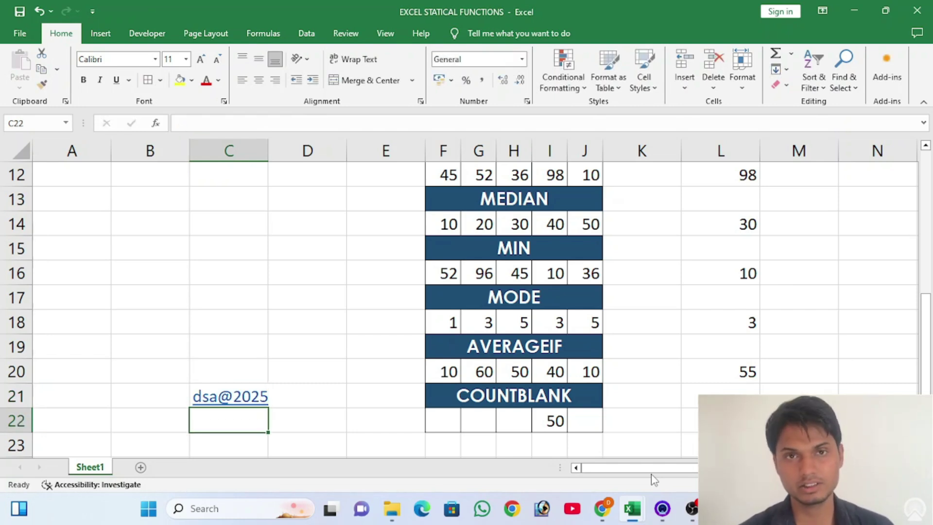
key(Up)
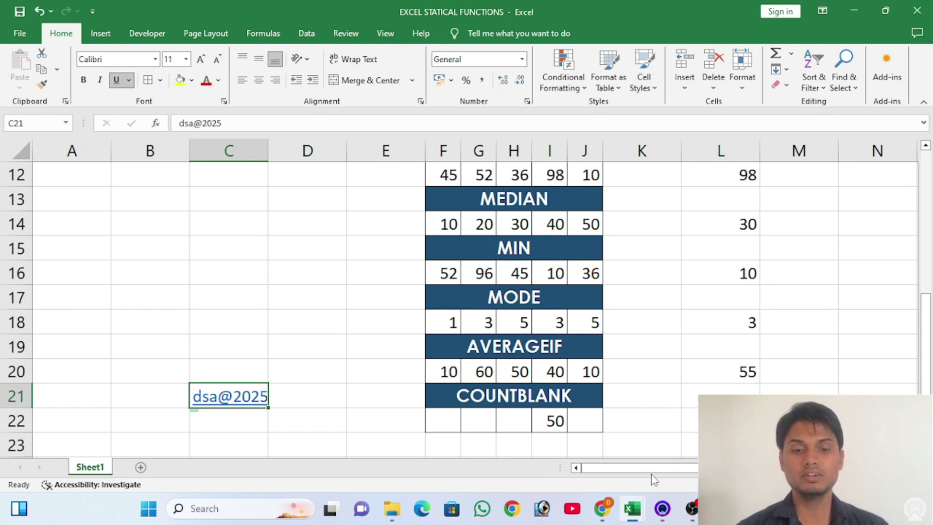